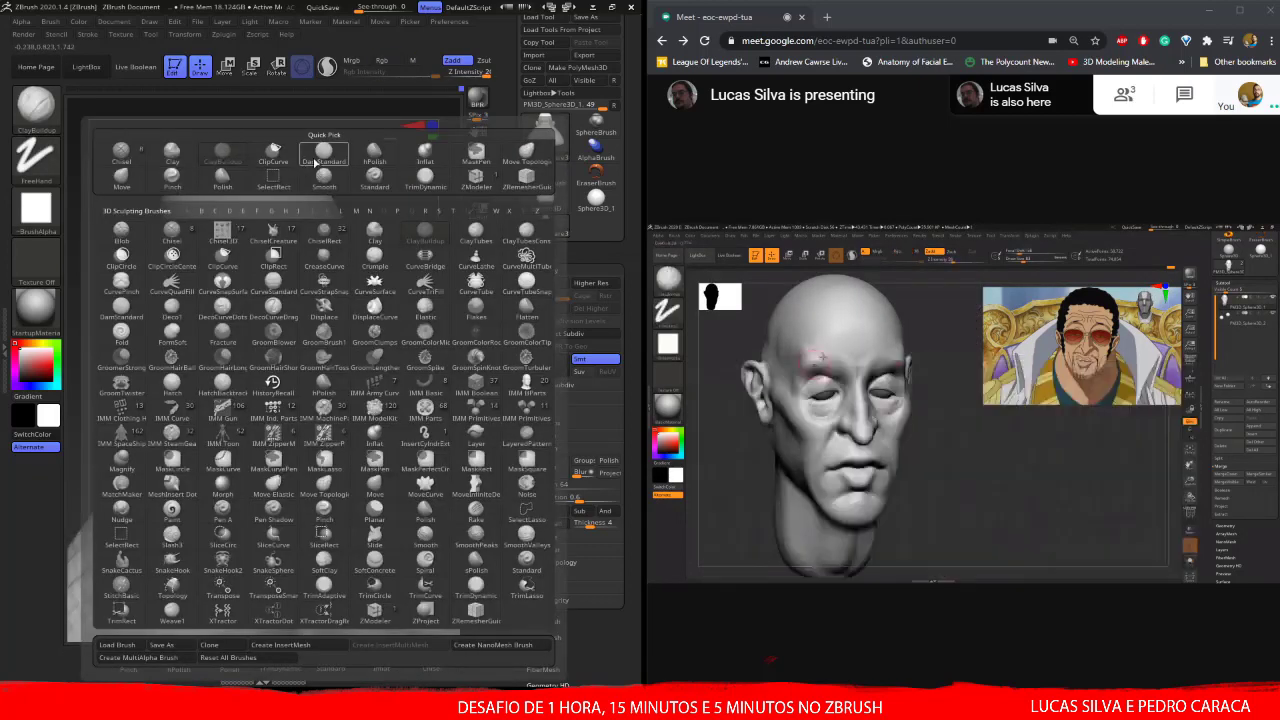
# - Select the DamStandard brush from the Quick Pick list
pyautogui.click(315, 160)
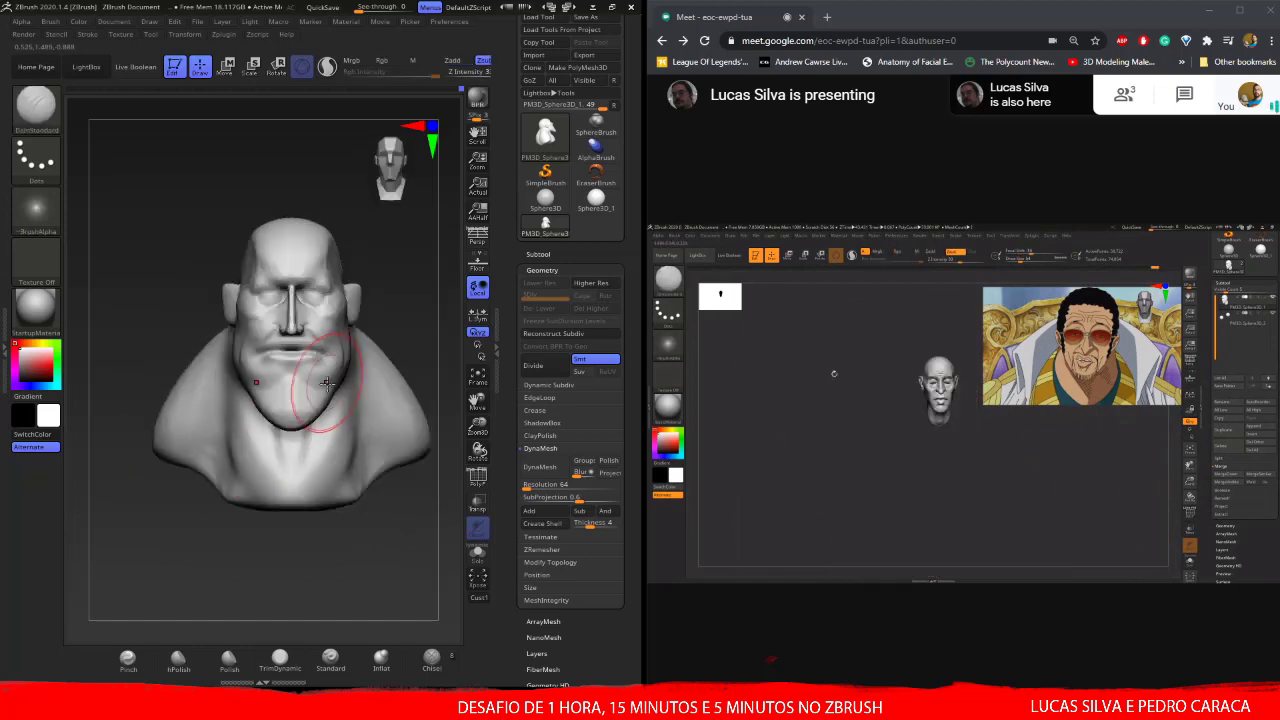
# - Carve a crease along the side of the neck and DynaMesh the bust
pyautogui.moveTo(229, 443); pyautogui.dragTo(148, 600)
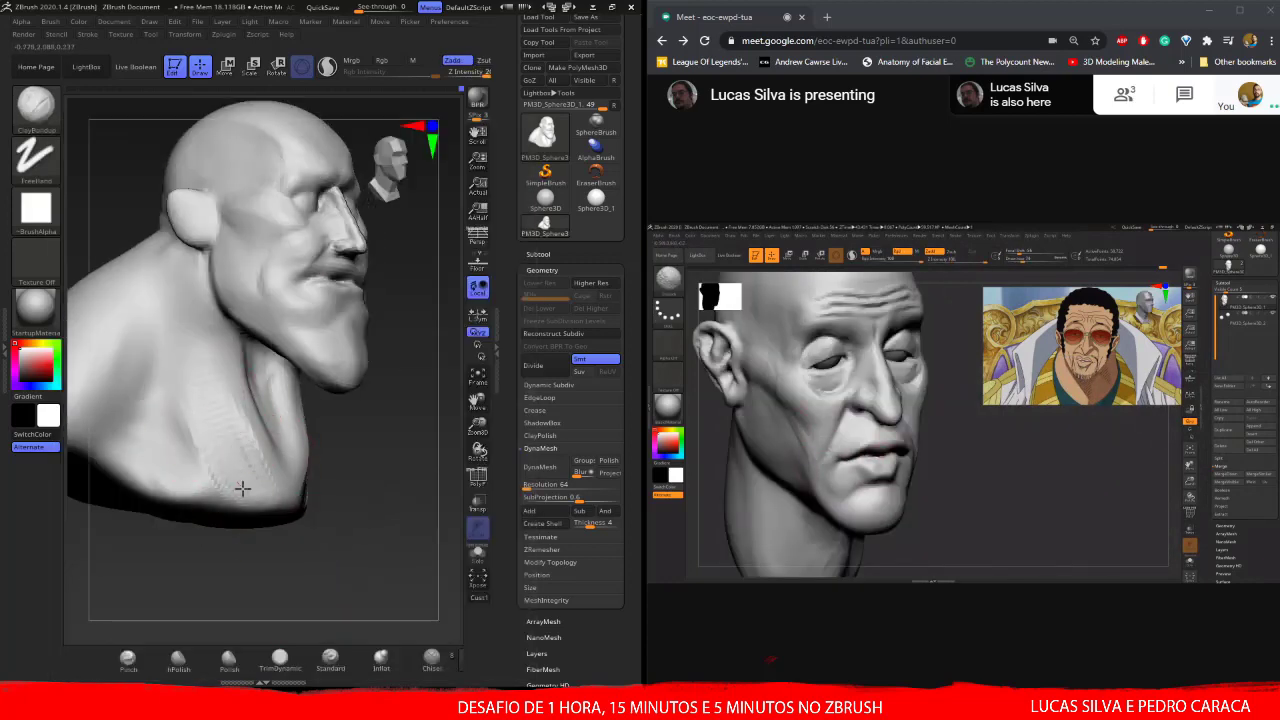
pyautogui.moveTo(175, 486)
pyautogui.mouseDown()
pyautogui.moveTo(253, 497)
pyautogui.moveTo(277, 484)
pyautogui.moveTo(262, 313)
pyautogui.mouseUp()
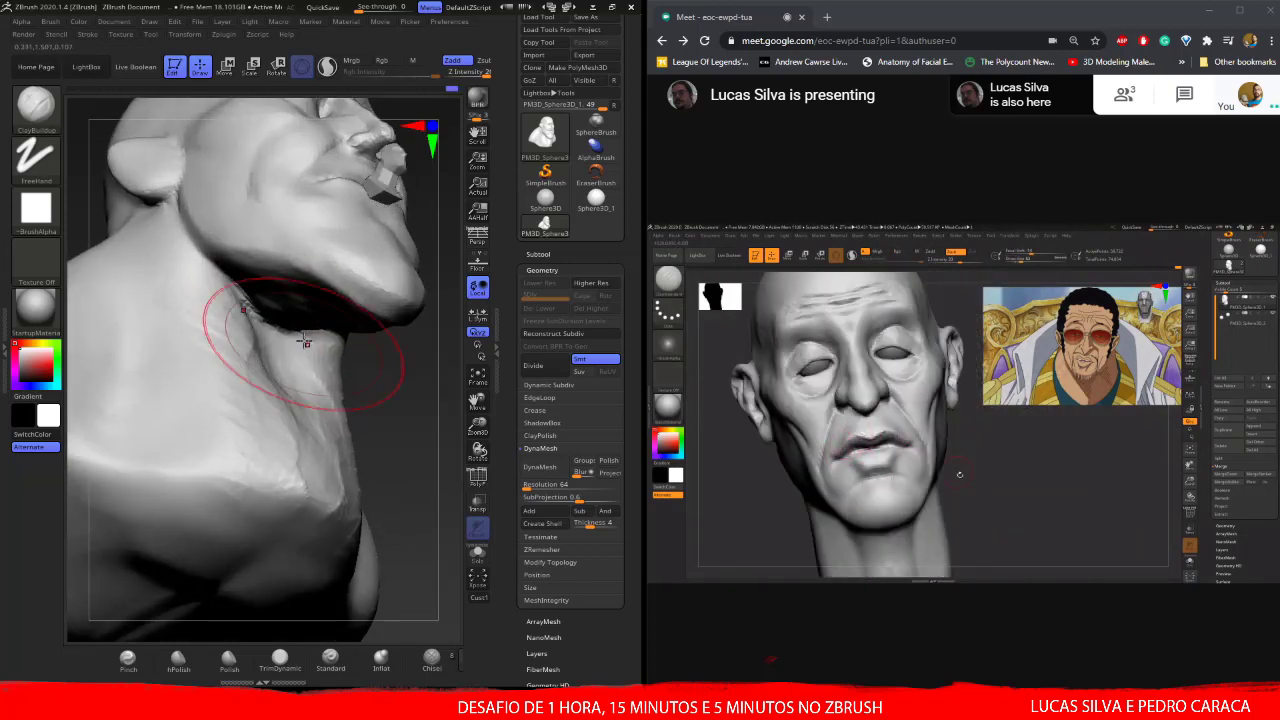
pyautogui.moveTo(228, 272)
pyautogui.mouseDown()
pyautogui.moveTo(253, 297)
pyautogui.moveTo(296, 298)
pyautogui.moveTo(166, 428)
pyautogui.moveTo(257, 323)
pyautogui.moveTo(253, 248)
pyautogui.moveTo(222, 240)
pyautogui.mouseUp()
pyautogui.click(541, 467)
# - Orbit around the jaw, cheek and ear to inspect the remeshed surface
pyautogui.moveTo(228, 305); pyautogui.dragTo(253, 322)
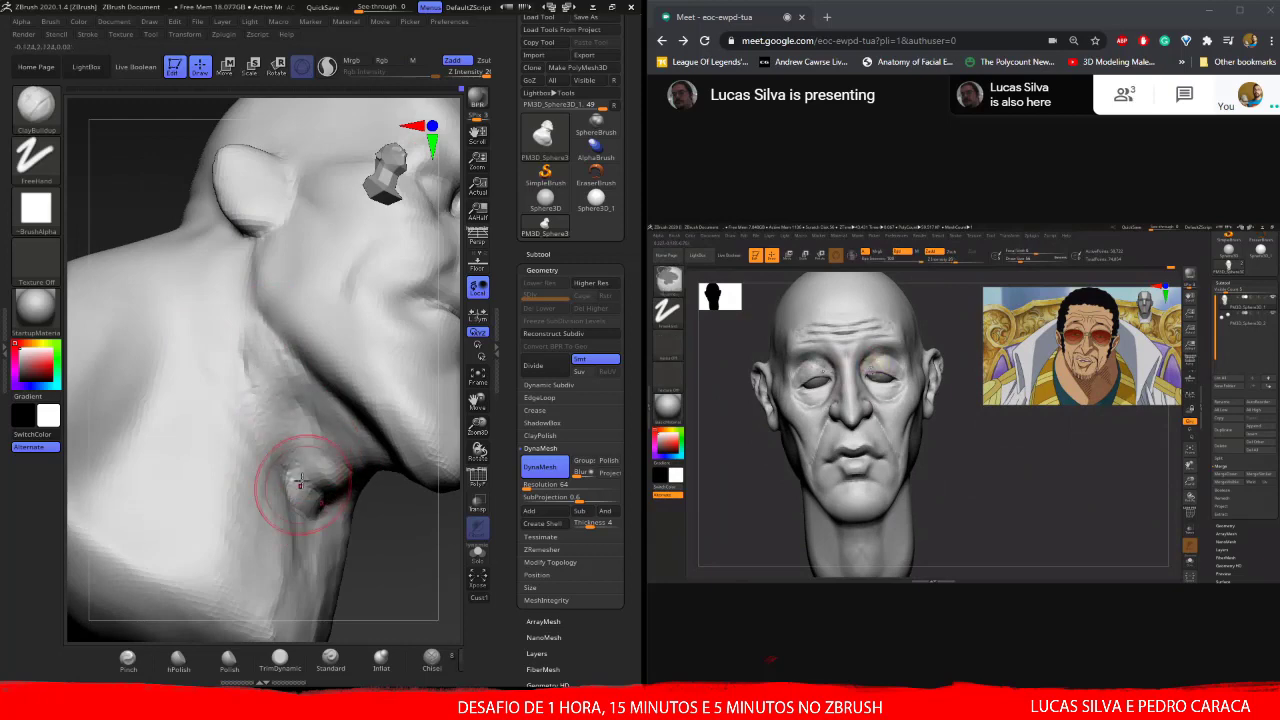
pyautogui.moveTo(300, 482); pyautogui.dragTo(322, 452)
pyautogui.moveTo(308, 386)
pyautogui.mouseDown()
pyautogui.moveTo(286, 509)
pyautogui.moveTo(311, 532)
pyautogui.moveTo(266, 514)
pyautogui.moveTo(277, 491)
pyautogui.moveTo(224, 508)
pyautogui.moveTo(237, 359)
pyautogui.mouseUp()
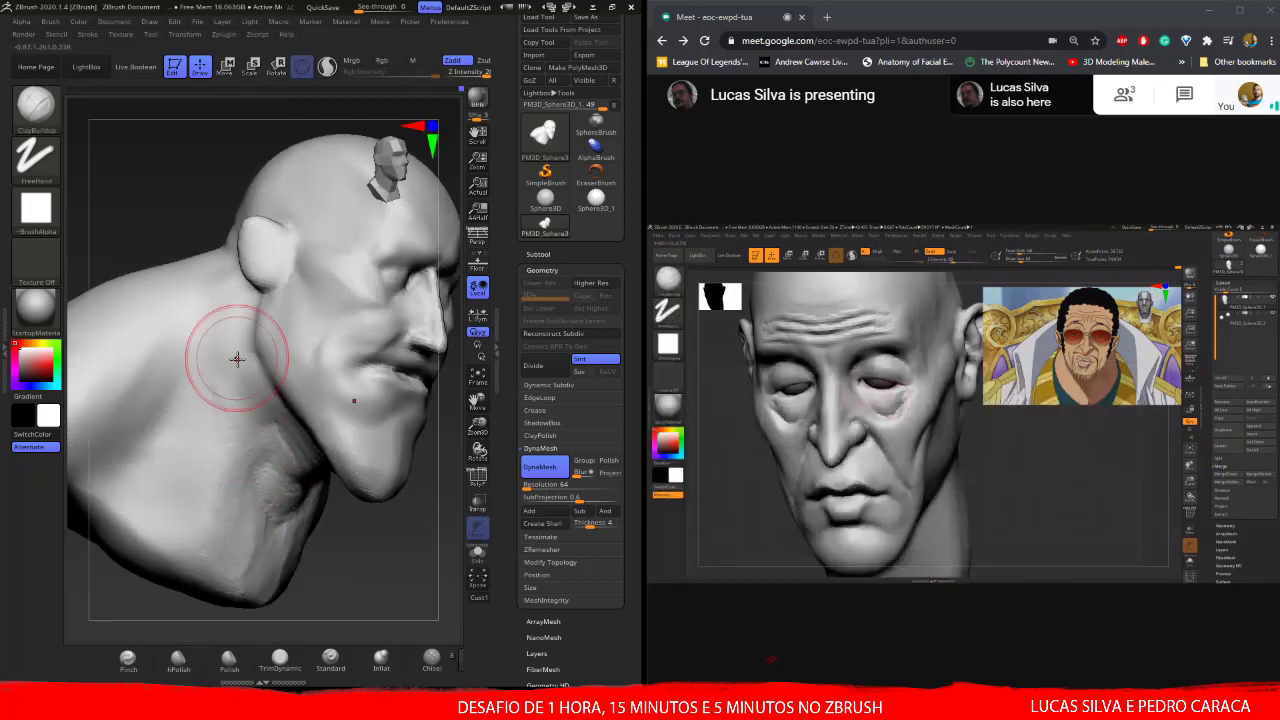
pyautogui.moveTo(265, 538); pyautogui.dragTo(205, 490)
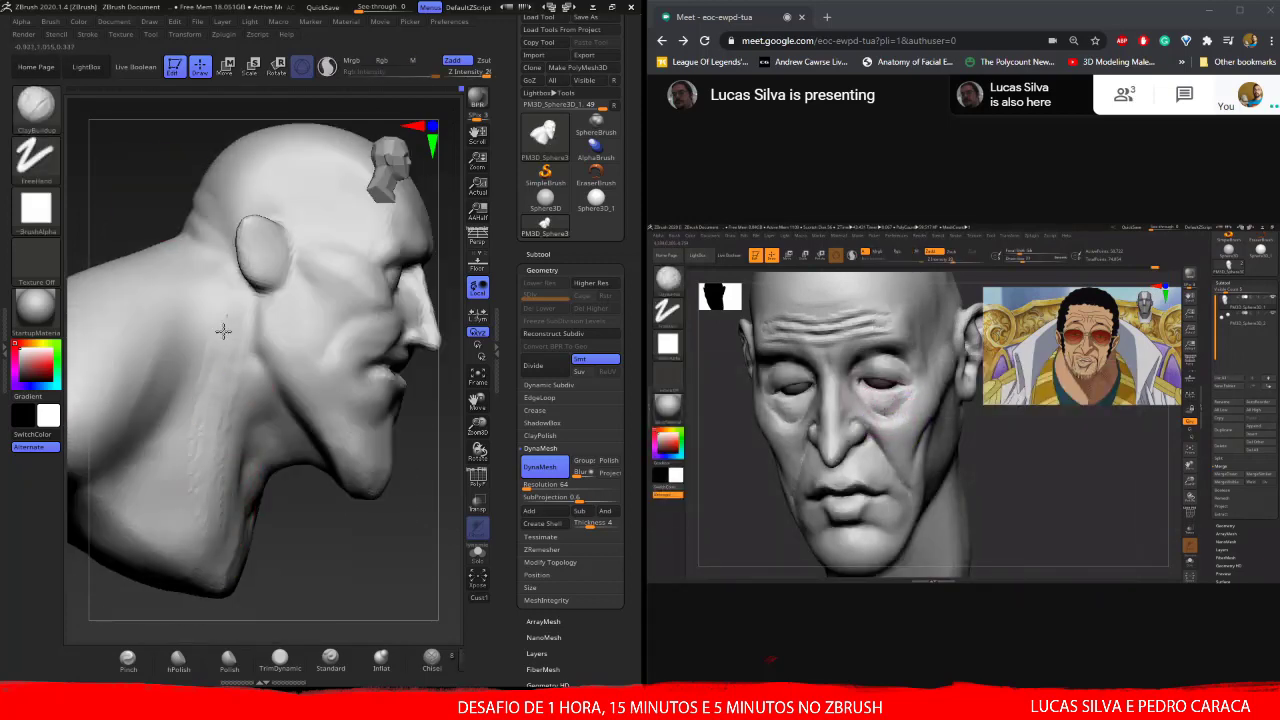
pyautogui.moveTo(212, 347)
pyautogui.mouseDown()
pyautogui.moveTo(177, 537)
pyautogui.moveTo(221, 549)
pyautogui.moveTo(240, 468)
pyautogui.mouseUp()
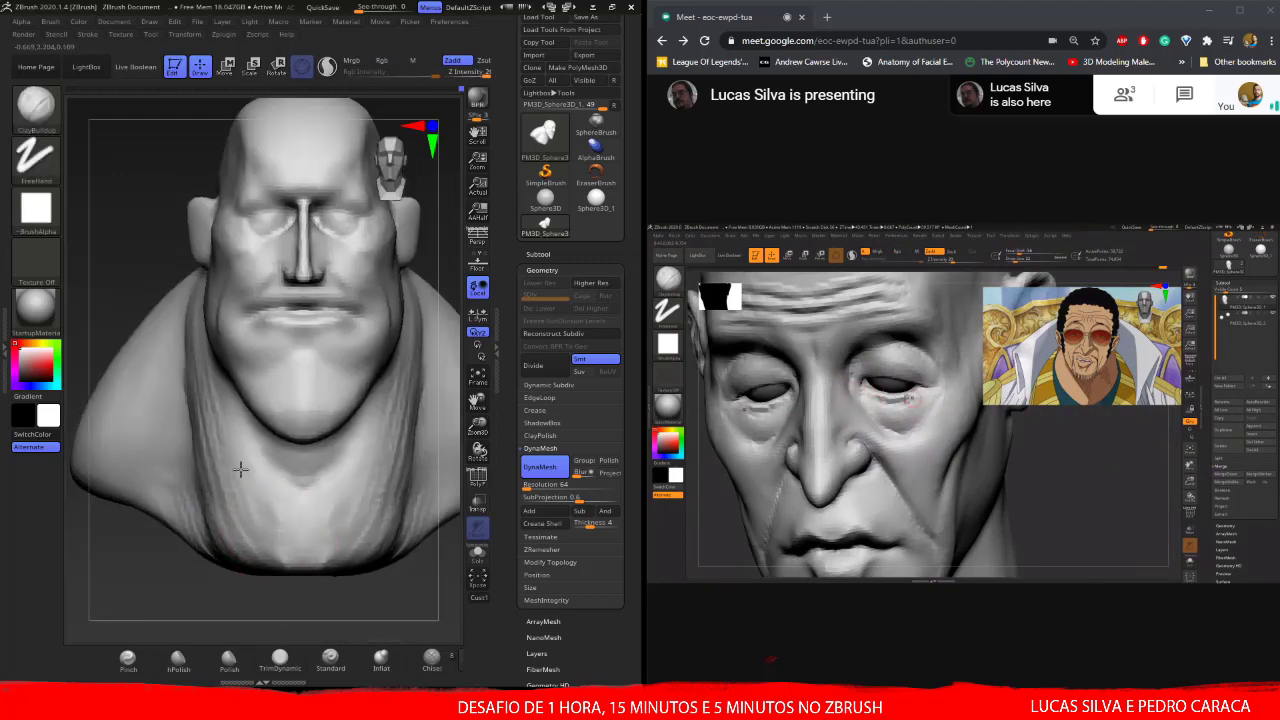
pyautogui.moveTo(258, 510)
pyautogui.mouseDown()
pyautogui.moveTo(297, 514)
pyautogui.moveTo(234, 477)
pyautogui.moveTo(323, 489)
pyautogui.moveTo(266, 500)
pyautogui.moveTo(294, 514)
pyautogui.mouseUp()
# - Reselect DamStandard and inspect the ear and the back of the bust
pyautogui.press('b')
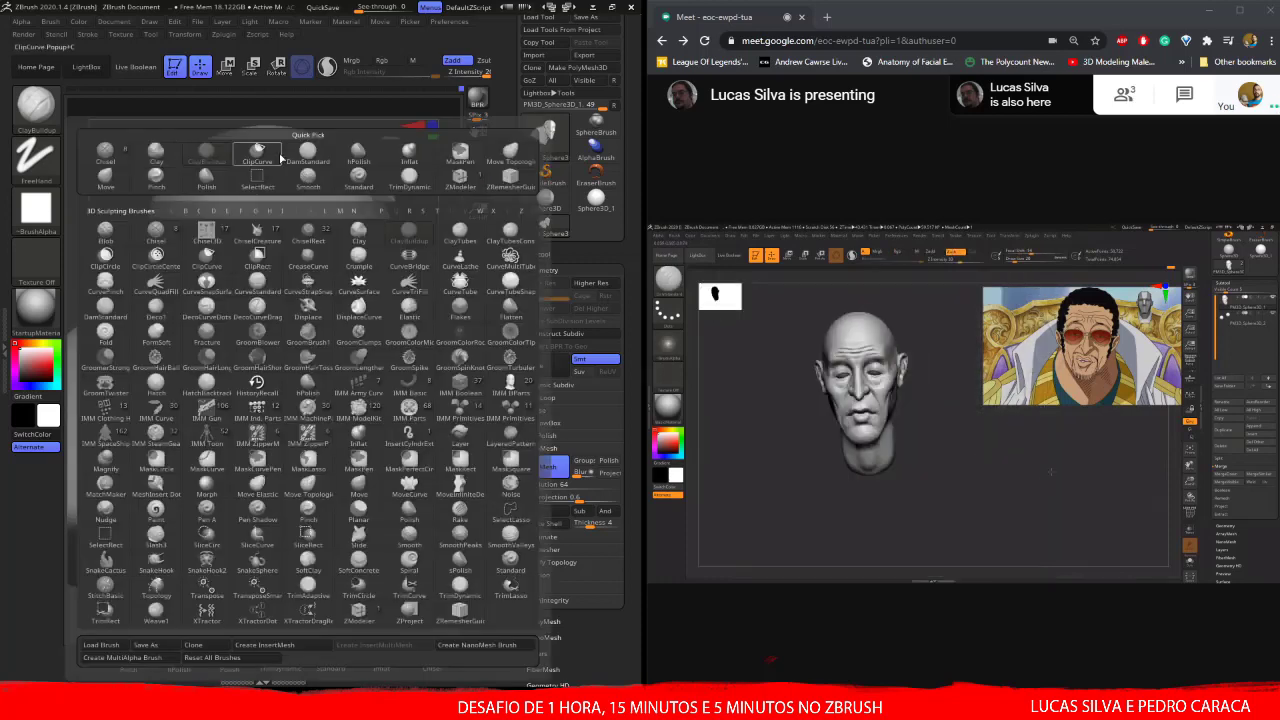
pyautogui.press('d')
pyautogui.press('s')
pyautogui.moveTo(296, 203); pyautogui.dragTo(283, 326, button='right')
pyautogui.moveTo(326, 422)
pyautogui.mouseDown(button='right')
pyautogui.moveTo(286, 451)
pyautogui.moveTo(269, 425)
pyautogui.moveTo(346, 423)
pyautogui.moveTo(286, 480)
pyautogui.moveTo(299, 453)
pyautogui.moveTo(280, 450)
pyautogui.moveTo(257, 500)
pyautogui.moveTo(275, 365)
pyautogui.moveTo(191, 414)
pyautogui.moveTo(253, 423)
pyautogui.moveTo(214, 300)
pyautogui.moveTo(271, 257)
pyautogui.moveTo(280, 400)
pyautogui.moveTo(305, 480)
pyautogui.moveTo(270, 480)
pyautogui.moveTo(430, 525)
pyautogui.mouseUp(button='right')
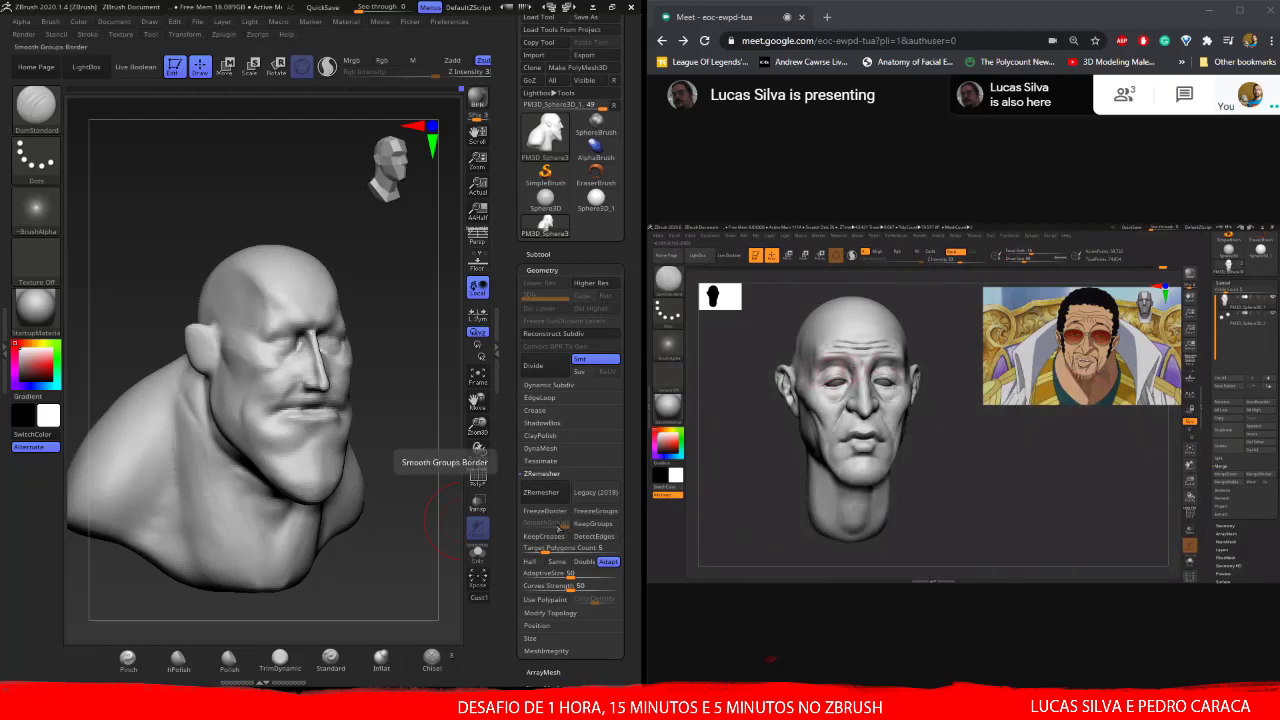
# - ZRemesh the bust into quads, subdivide it, and check the topology with PolyFrame
pyautogui.click(535, 488)
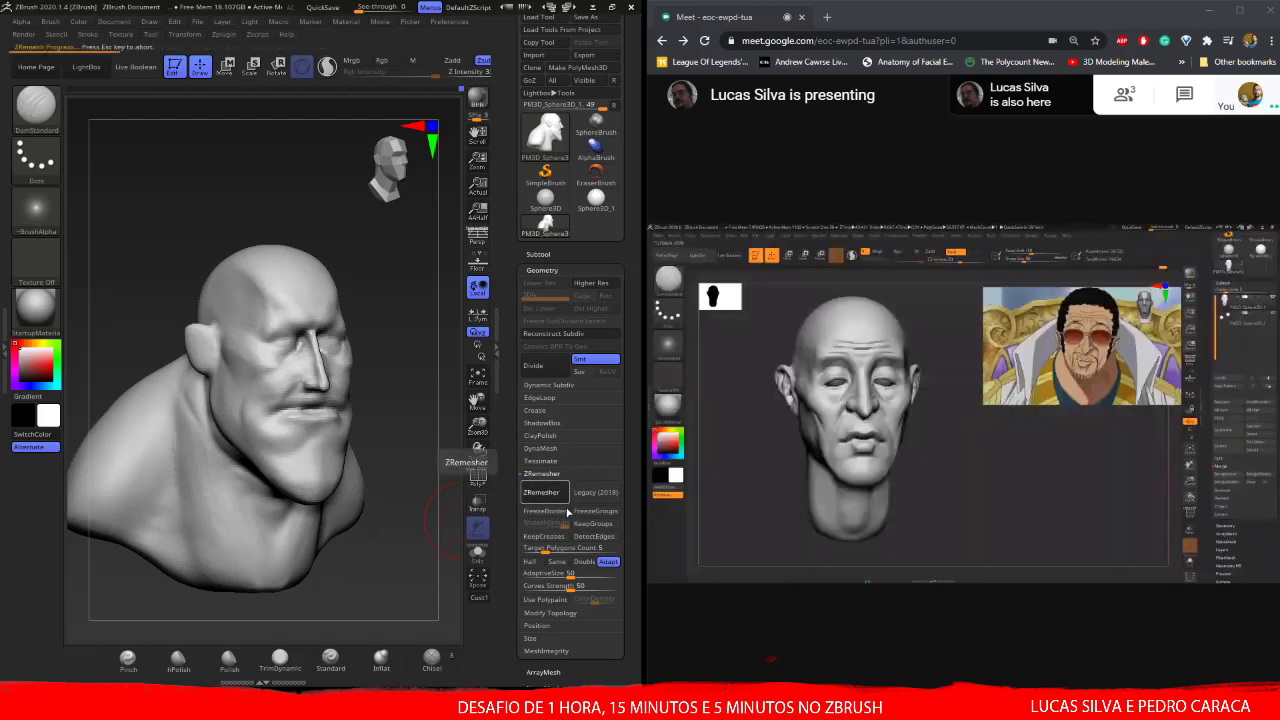
pyautogui.keyDown('shift'); pyautogui.moveTo(150, 400); pyautogui.dragTo(330, 390, button='right'); pyautogui.keyUp('shift')
pyautogui.hotkey('ctrl', 'd')
pyautogui.hotkey('ctrl', 'd')
pyautogui.hotkey('shift', 'f')
pyautogui.hotkey('shift', 'f')
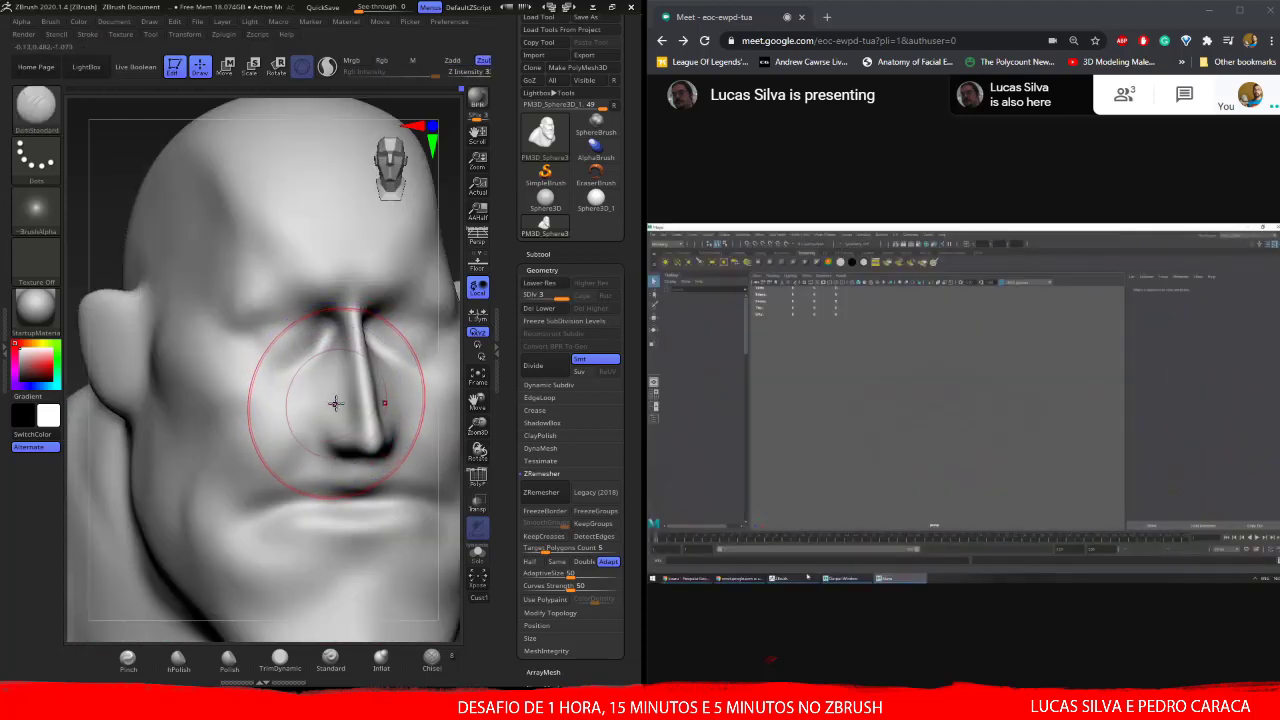
pyautogui.hotkey('shift', 'd')
pyautogui.hotkey('shift', 'd')
pyautogui.hotkey('shift', 'f')
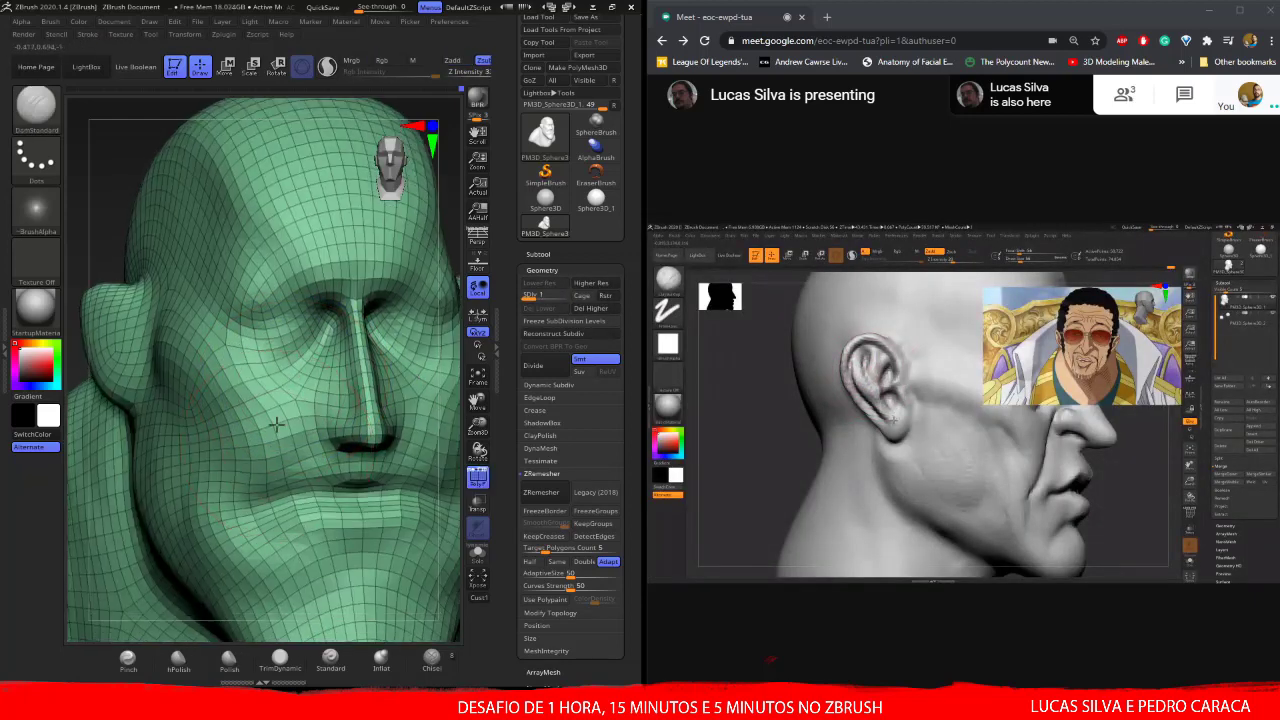
pyautogui.moveTo(278, 384)
pyautogui.mouseDown(button='right')
pyautogui.moveTo(200, 171)
pyautogui.moveTo(504, 592)
pyautogui.mouseUp(button='right')
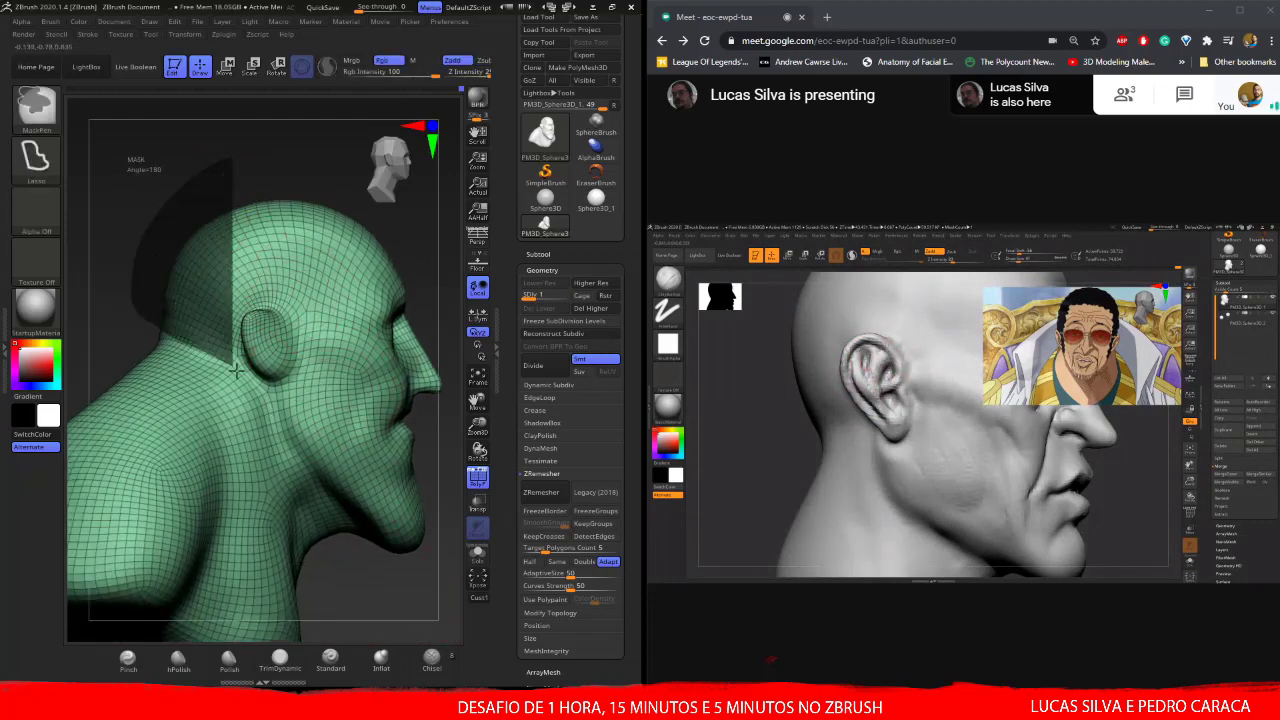
# - Lasso-mask the head, make it its own polygroup with Ctrl+W, and hide the wireframe
pyautogui.keyDown('ctrl'); pyautogui.moveTo(235, 370); pyautogui.dragTo(430, 440); pyautogui.keyUp('ctrl')
pyautogui.hotkey('ctrl', 'w')
pyautogui.moveTo(428, 442); pyautogui.dragTo(271, 371, button='right')
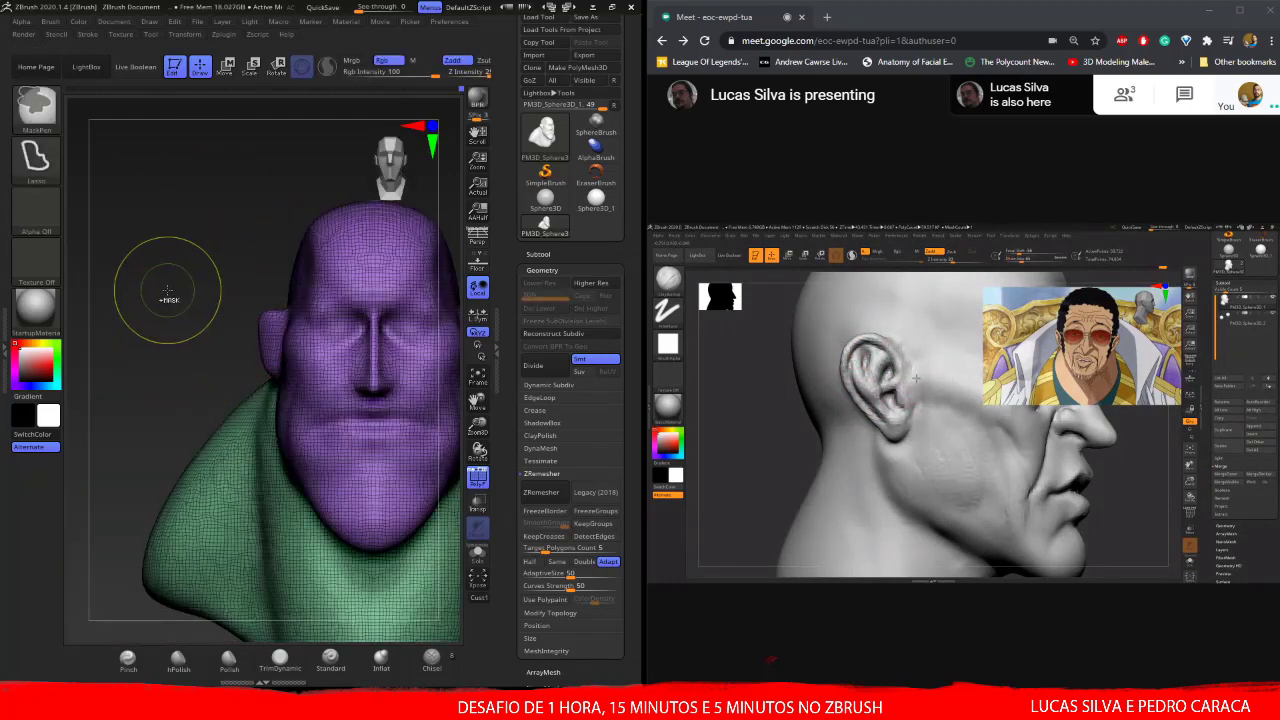
pyautogui.moveTo(167, 290)
pyautogui.mouseDown(button='right')
pyautogui.moveTo(263, 349)
pyautogui.moveTo(320, 328)
pyautogui.moveTo(178, 383)
pyautogui.mouseUp(button='right')
pyautogui.hotkey('shift', 'f')
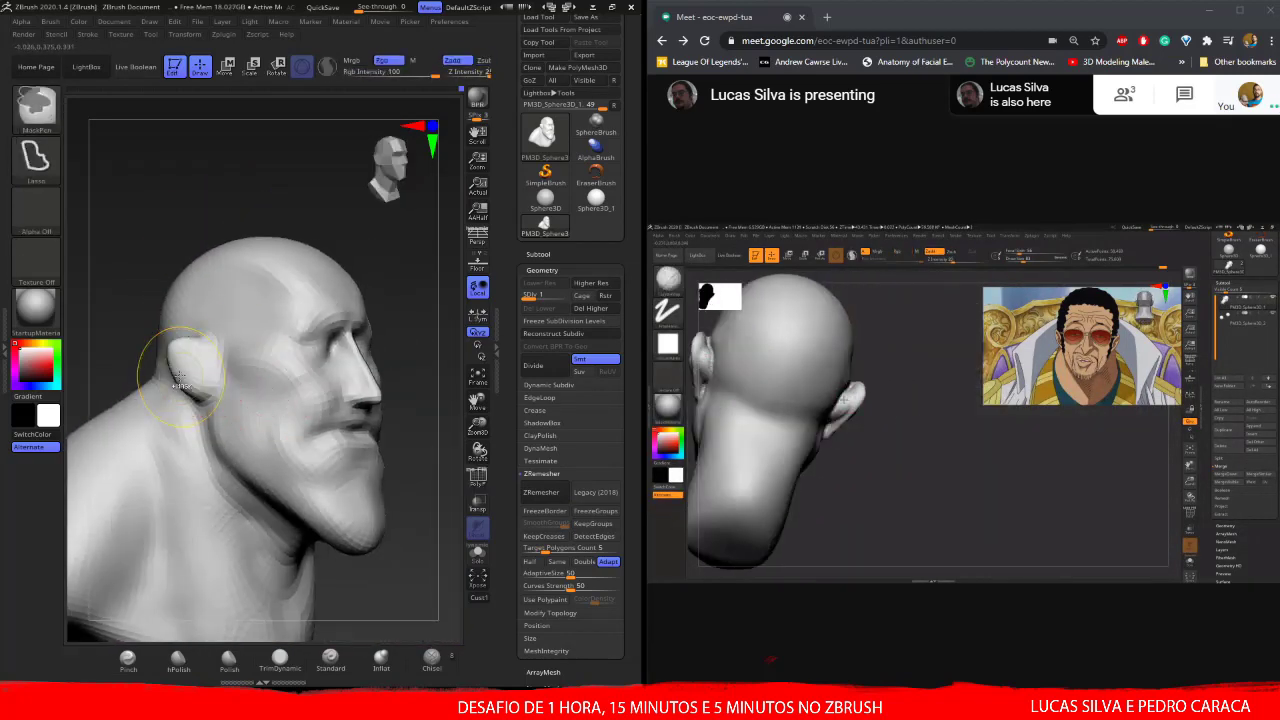
pyautogui.keyDown('ctrl'); pyautogui.moveTo(286, 429); pyautogui.dragTo(188, 353, button='right'); pyautogui.keyUp('ctrl')
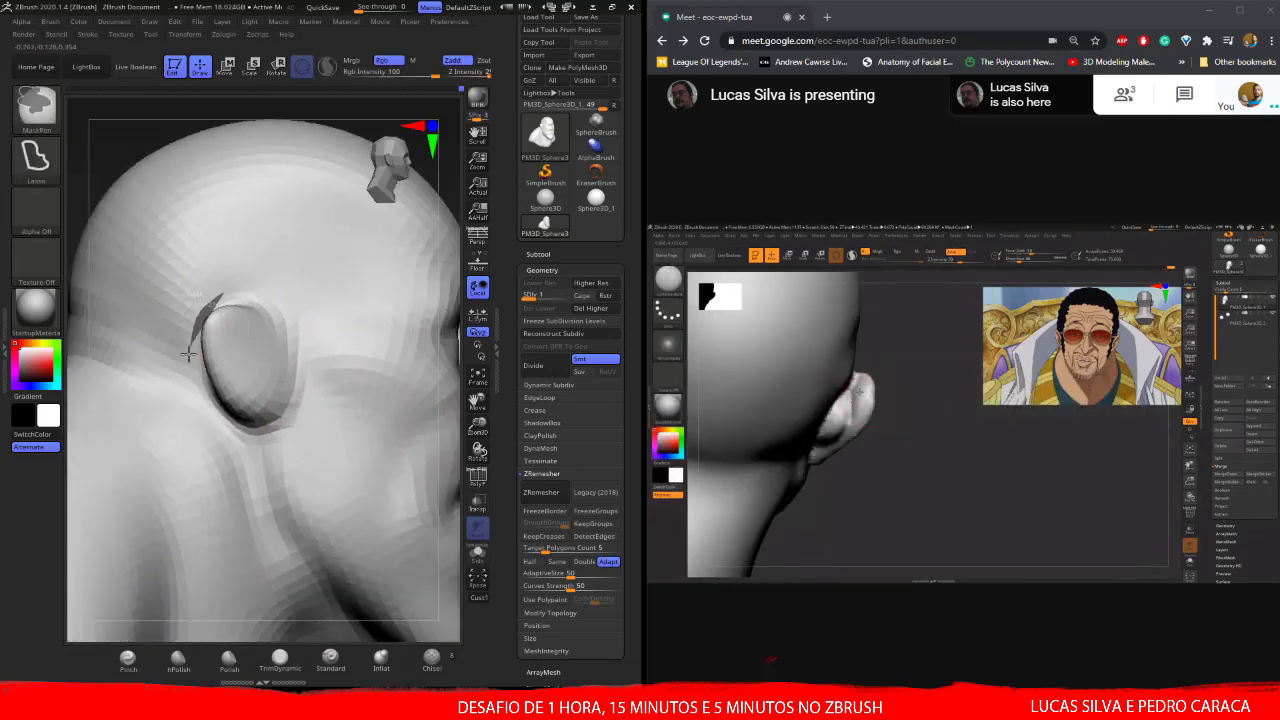
pyautogui.moveTo(200, 300)
pyautogui.keyDown('ctrl'); pyautogui.mouseDown(button='right')
pyautogui.moveTo(251, 471)
pyautogui.moveTo(270, 357)
pyautogui.moveTo(290, 385)
pyautogui.moveTo(229, 451)
pyautogui.moveTo(237, 391)
pyautogui.moveTo(257, 366)
pyautogui.mouseUp(button='right'); pyautogui.keyUp('ctrl')
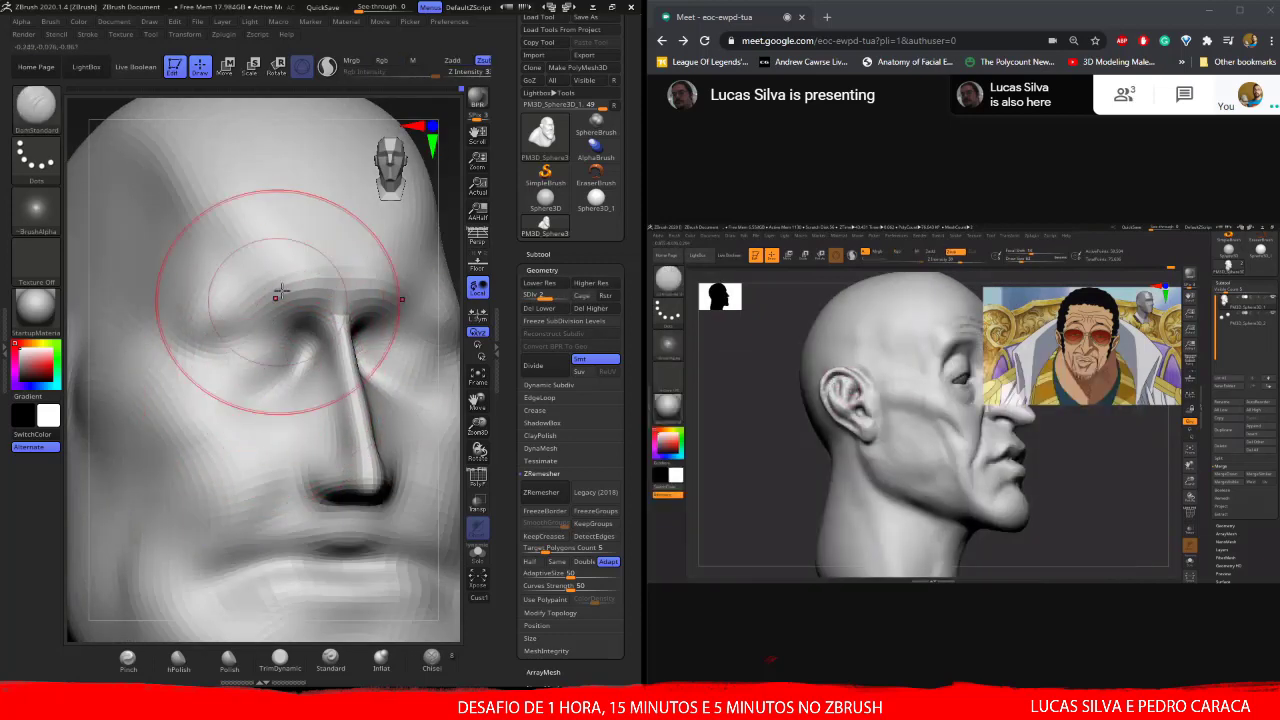
# - Pick the IMM Primitives brush with the sphere mesh and frame the head
pyautogui.press('b')
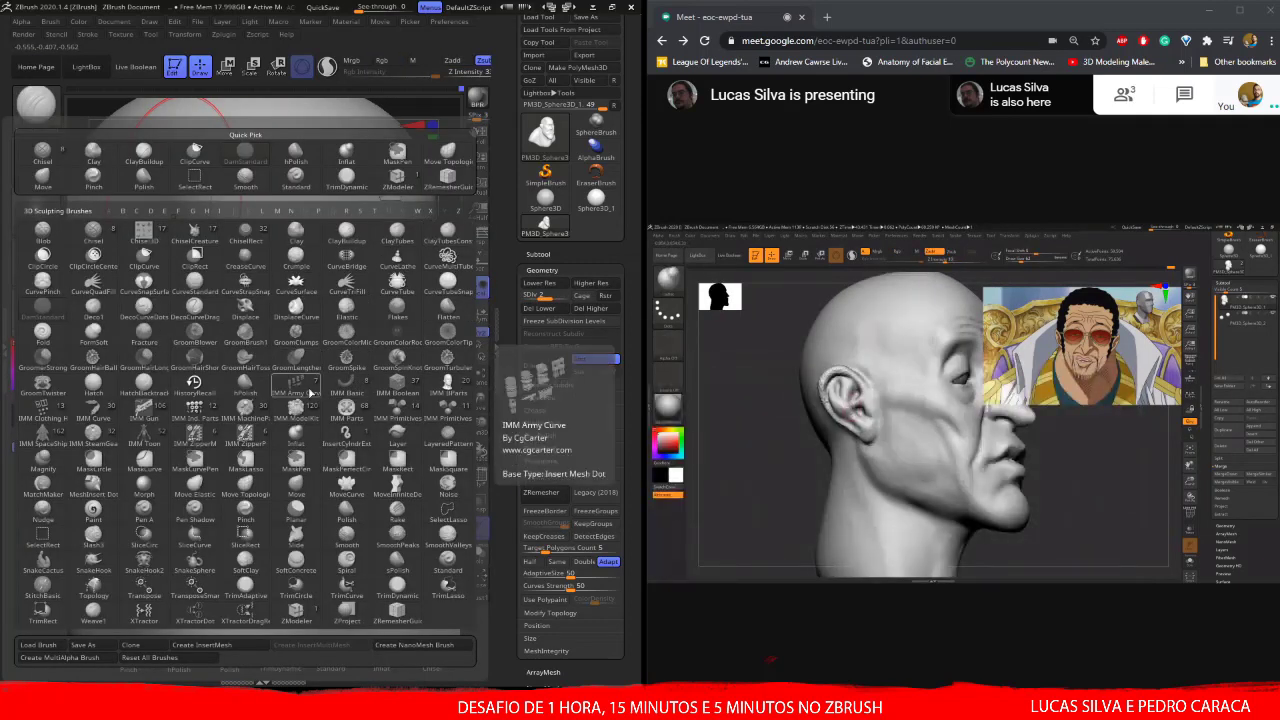
pyautogui.press('Escape')
pyautogui.press('b')
pyautogui.press('i')
pyautogui.click(446, 411)
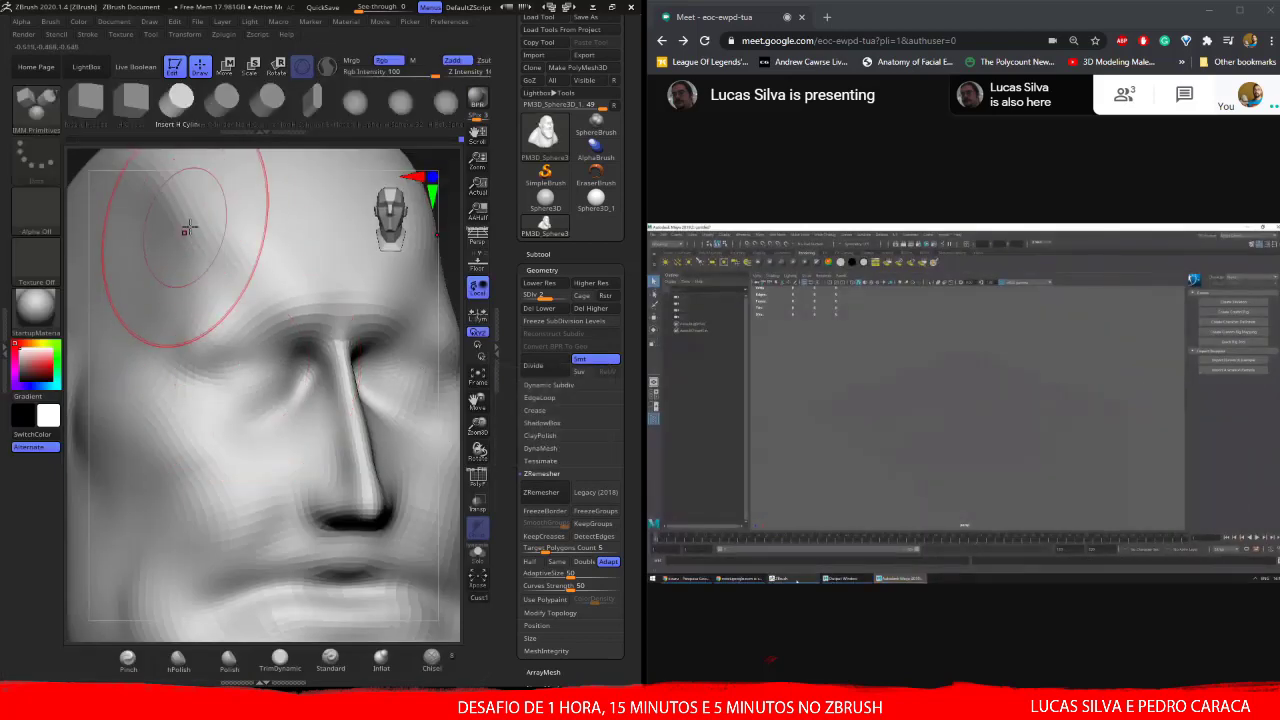
pyautogui.click(356, 101)
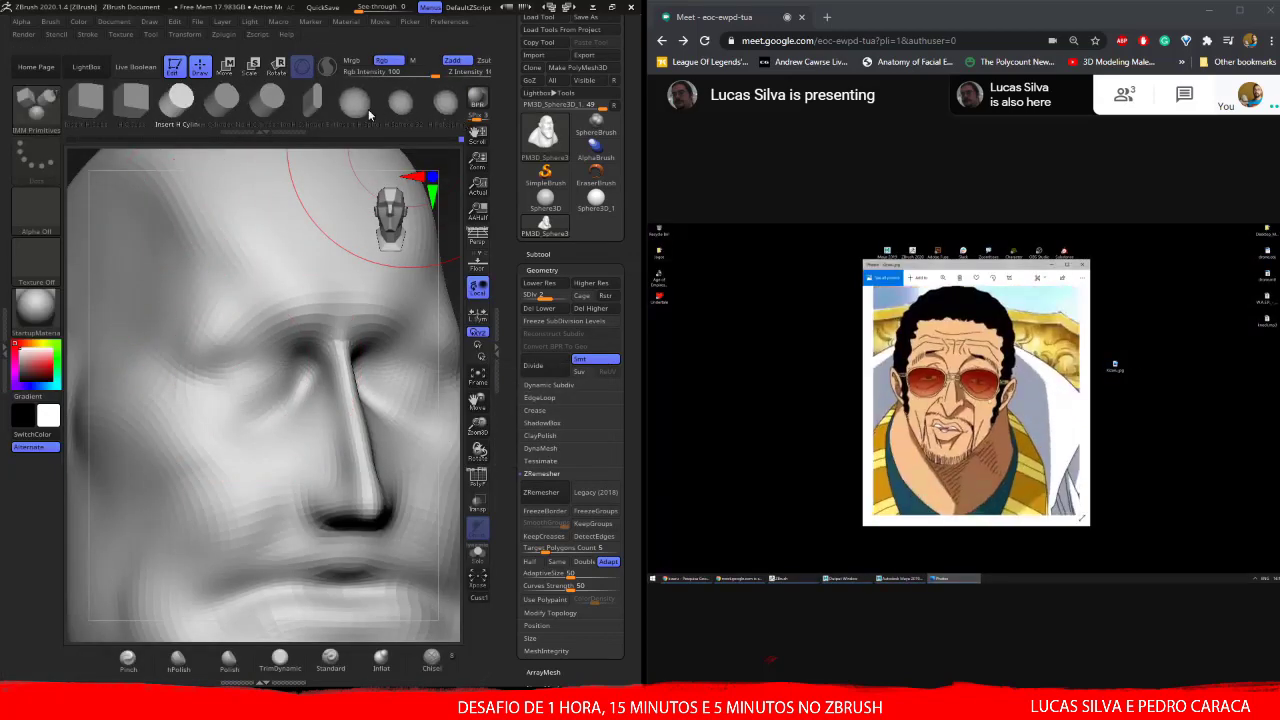
pyautogui.press('f')
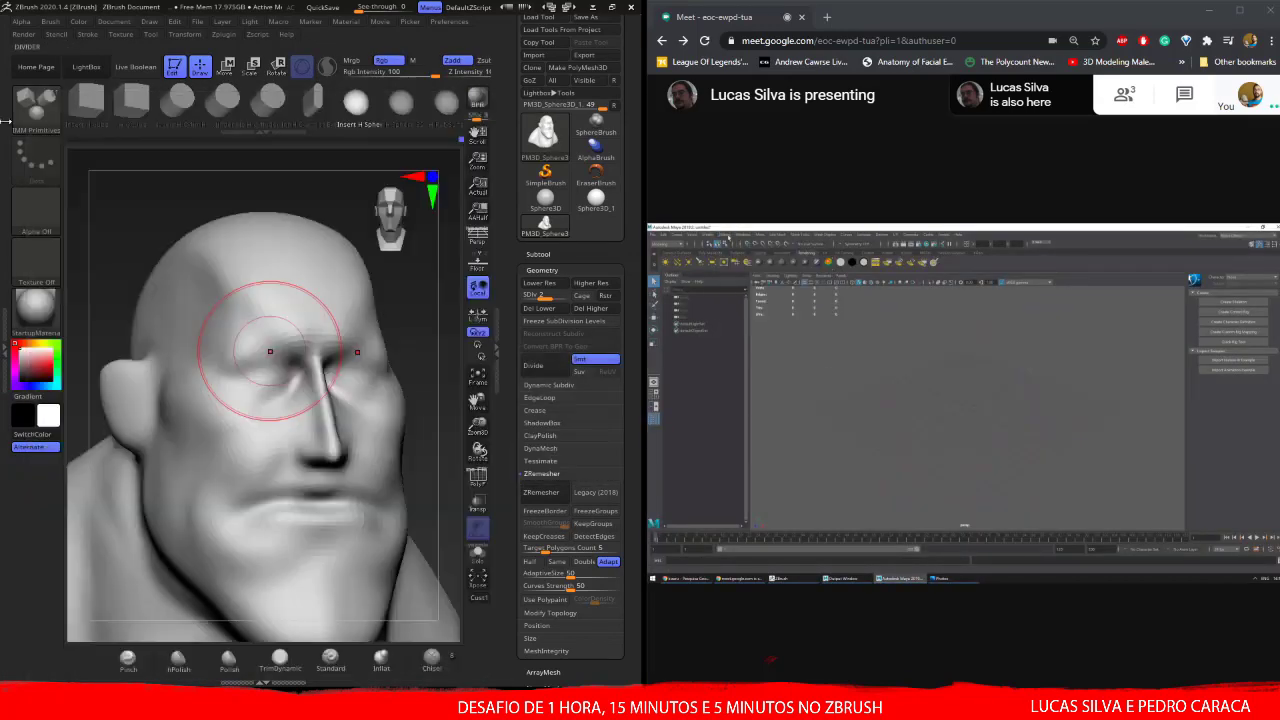
pyautogui.keyDown('shift'); pyautogui.moveTo(271, 371); pyautogui.dragTo(194, 314); pyautogui.keyUp('shift')
# - Switch to ClayBuildup, append a sphere subtool, and make the model see-through
pyautogui.press('b')
pyautogui.click(145, 136)
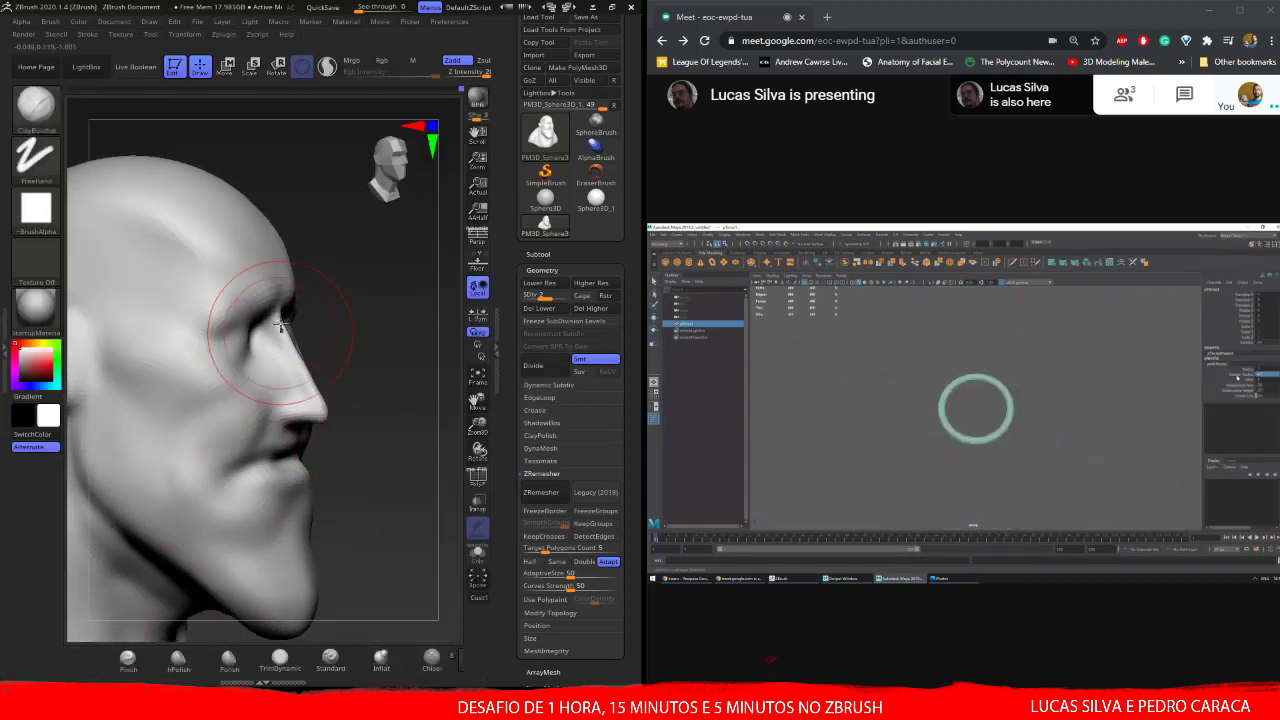
pyautogui.click(575, 252)
pyautogui.click(594, 457)
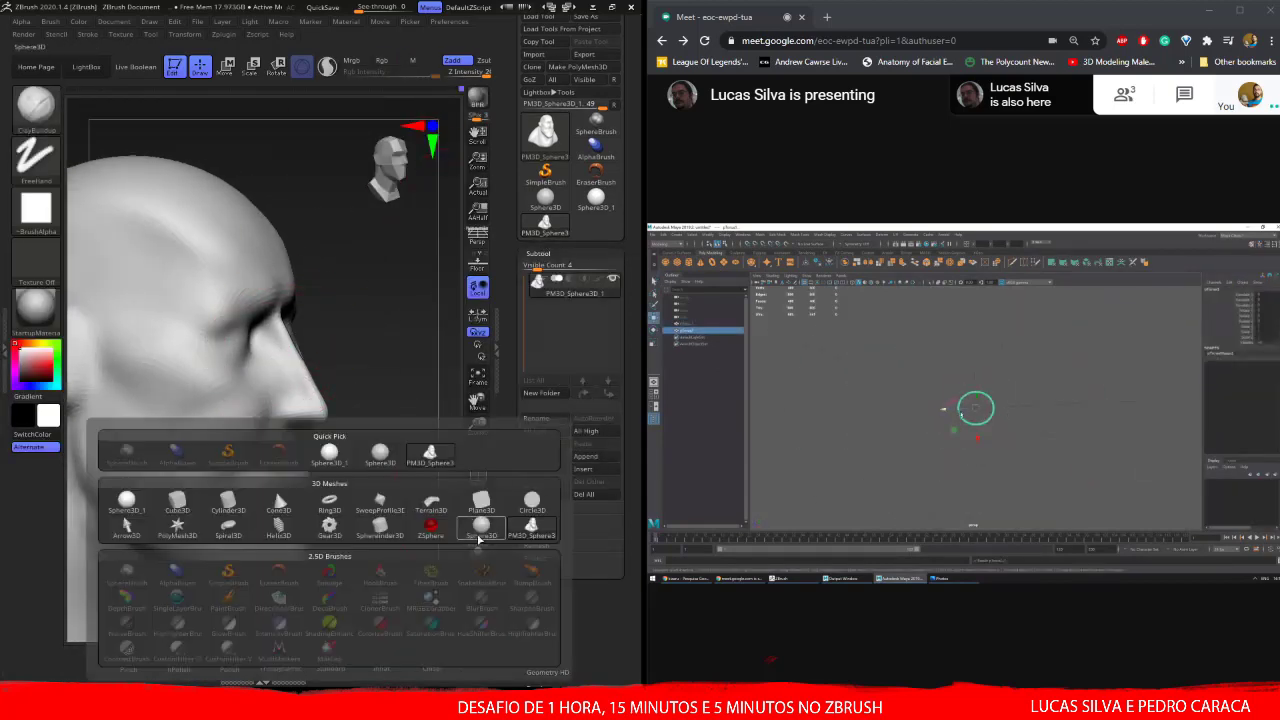
pyautogui.click(329, 449)
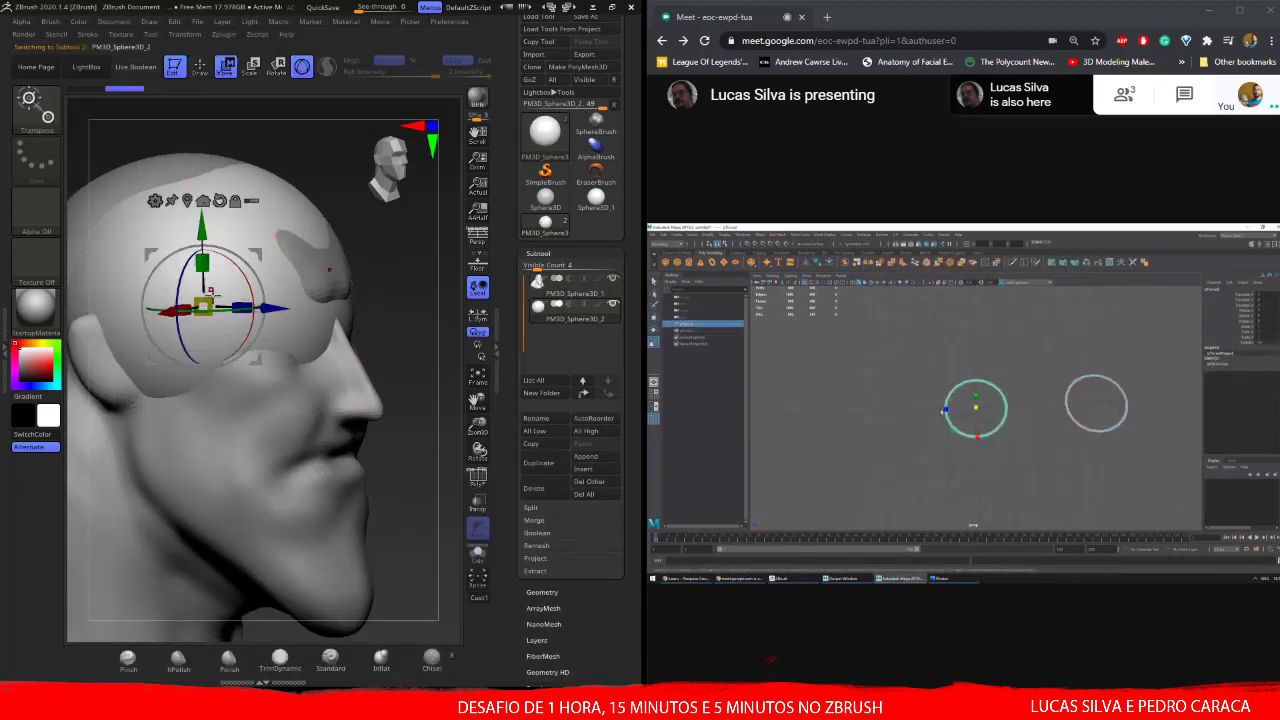
pyautogui.moveTo(210, 290); pyautogui.dragTo(477, 503)
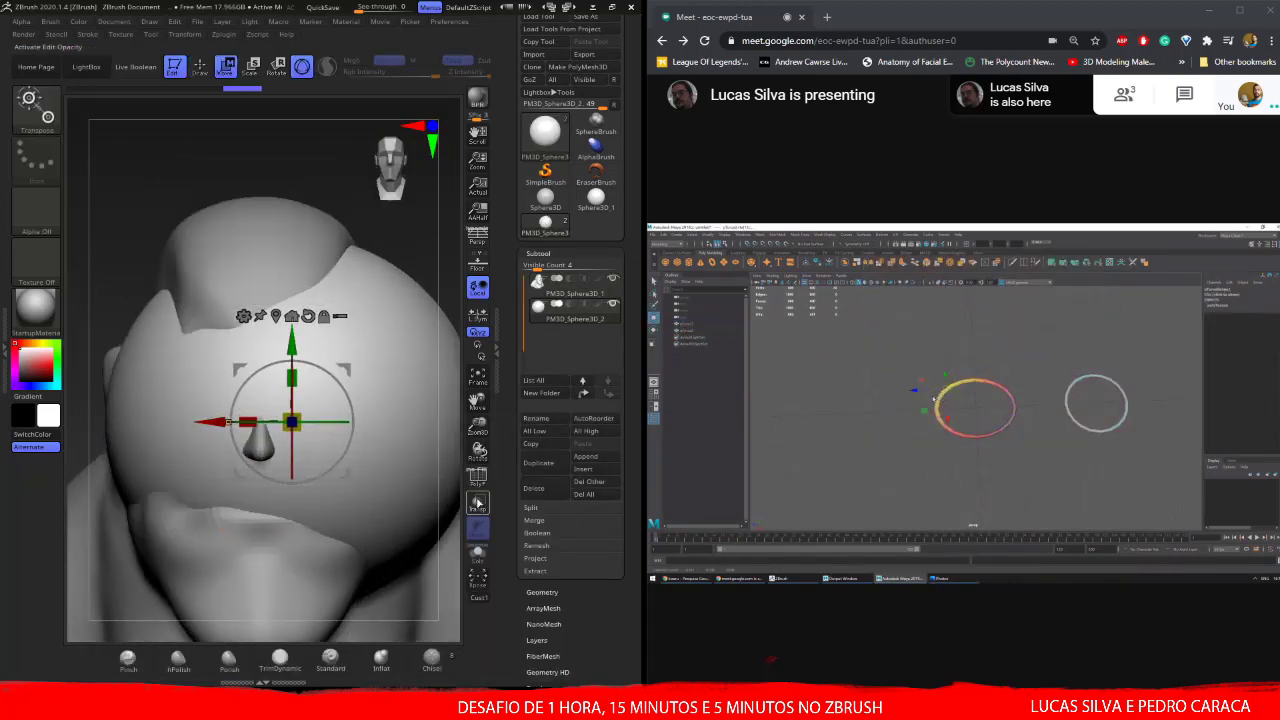
pyautogui.click(477, 503)
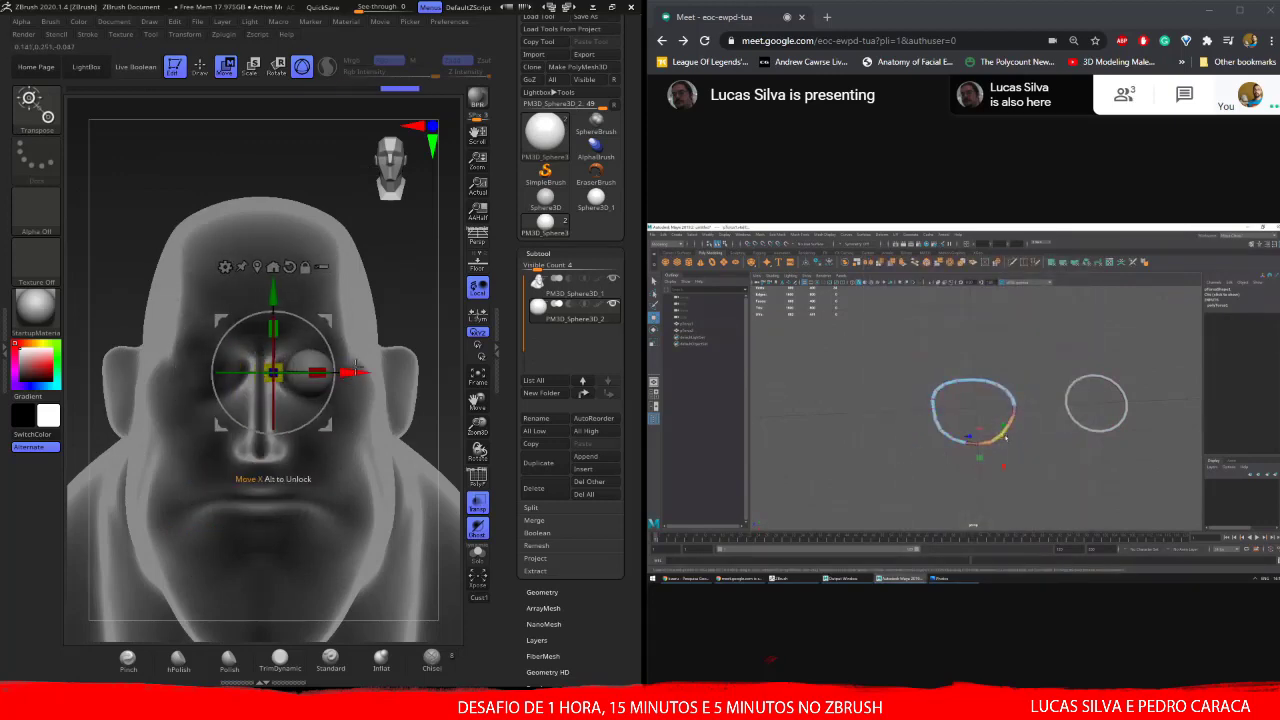
# - Move the sphere into the eye socket, check it from the side, then reselect the head subtool
pyautogui.moveTo(355, 369); pyautogui.dragTo(298, 368)
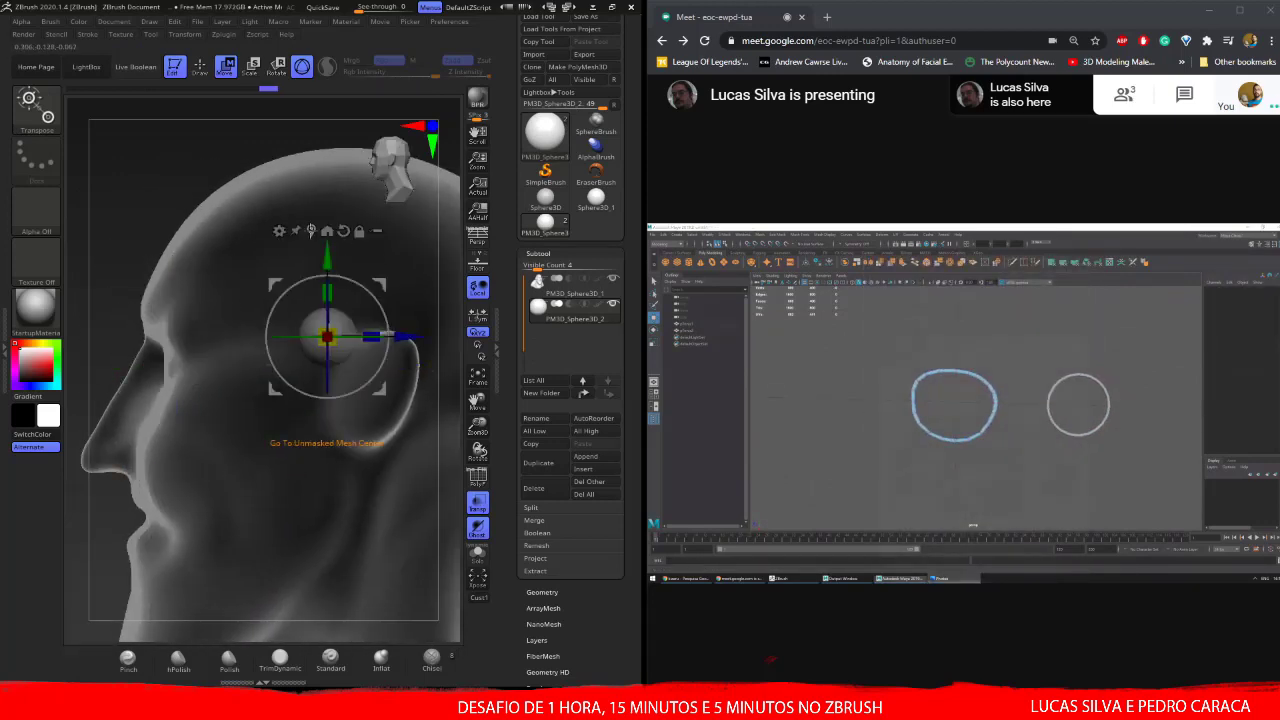
pyautogui.moveTo(405, 337)
pyautogui.mouseDown()
pyautogui.moveTo(253, 333)
pyautogui.moveTo(315, 370)
pyautogui.moveTo(341, 473)
pyautogui.mouseUp()
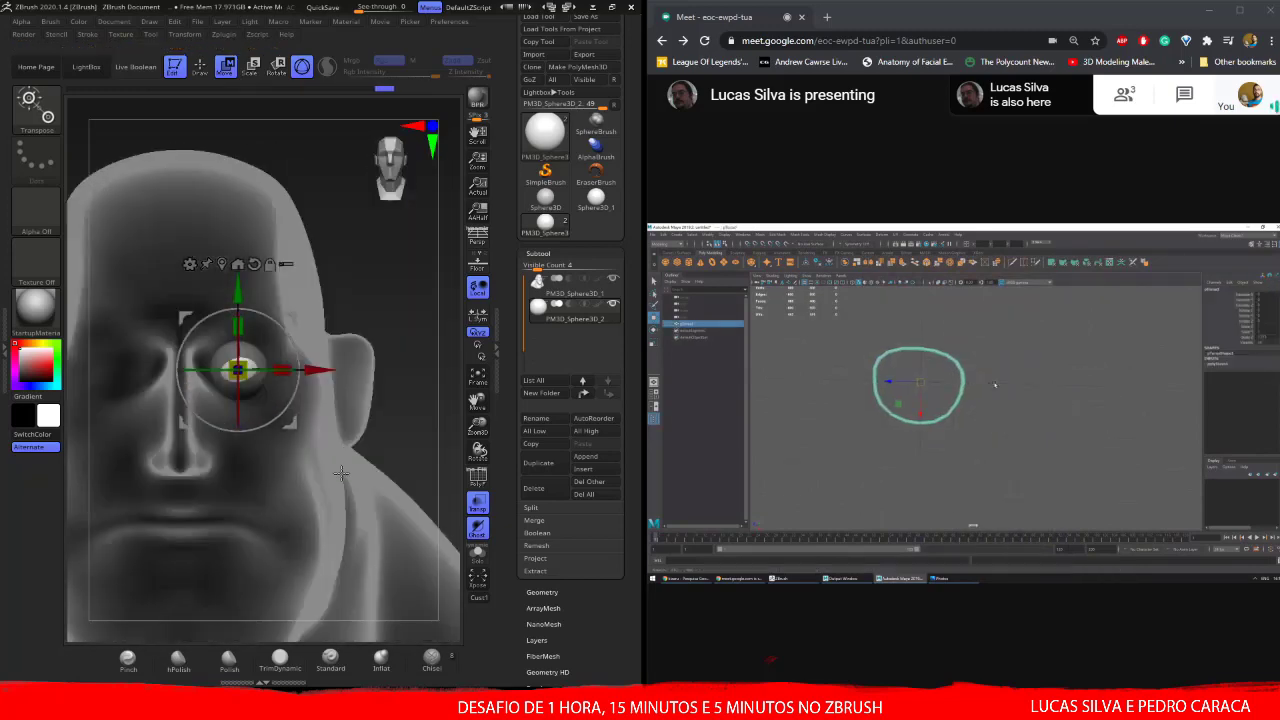
pyautogui.moveTo(332, 156); pyautogui.dragTo(448, 28)
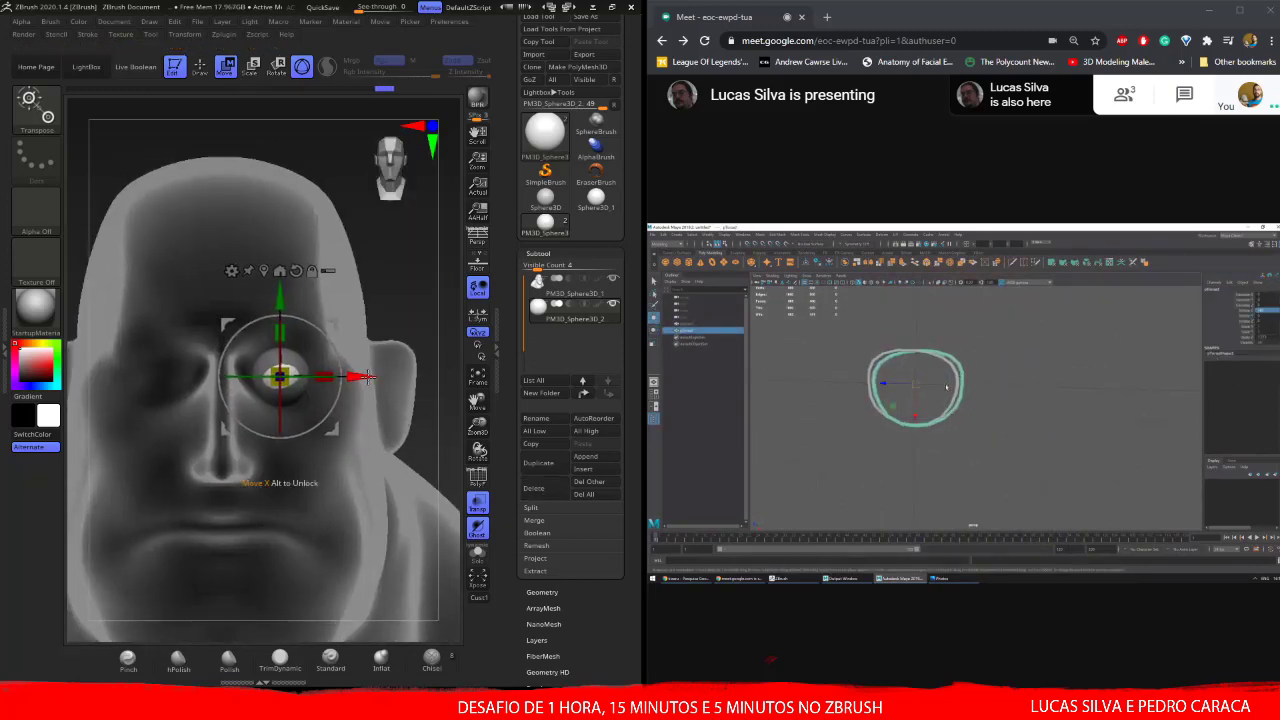
pyautogui.moveTo(306, 403)
pyautogui.mouseDown()
pyautogui.moveTo(187, 372)
pyautogui.moveTo(345, 372)
pyautogui.mouseUp()
pyautogui.click(549, 593)
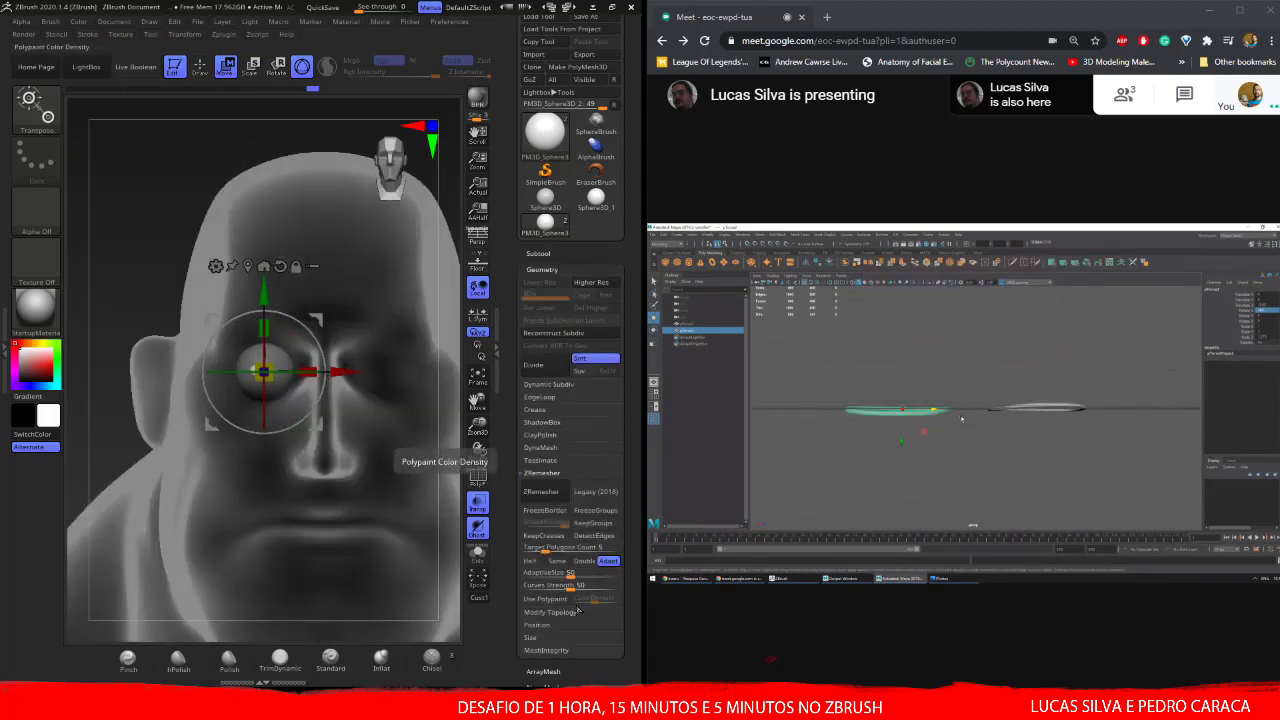
pyautogui.moveTo(300, 450); pyautogui.dragTo(200, 450)
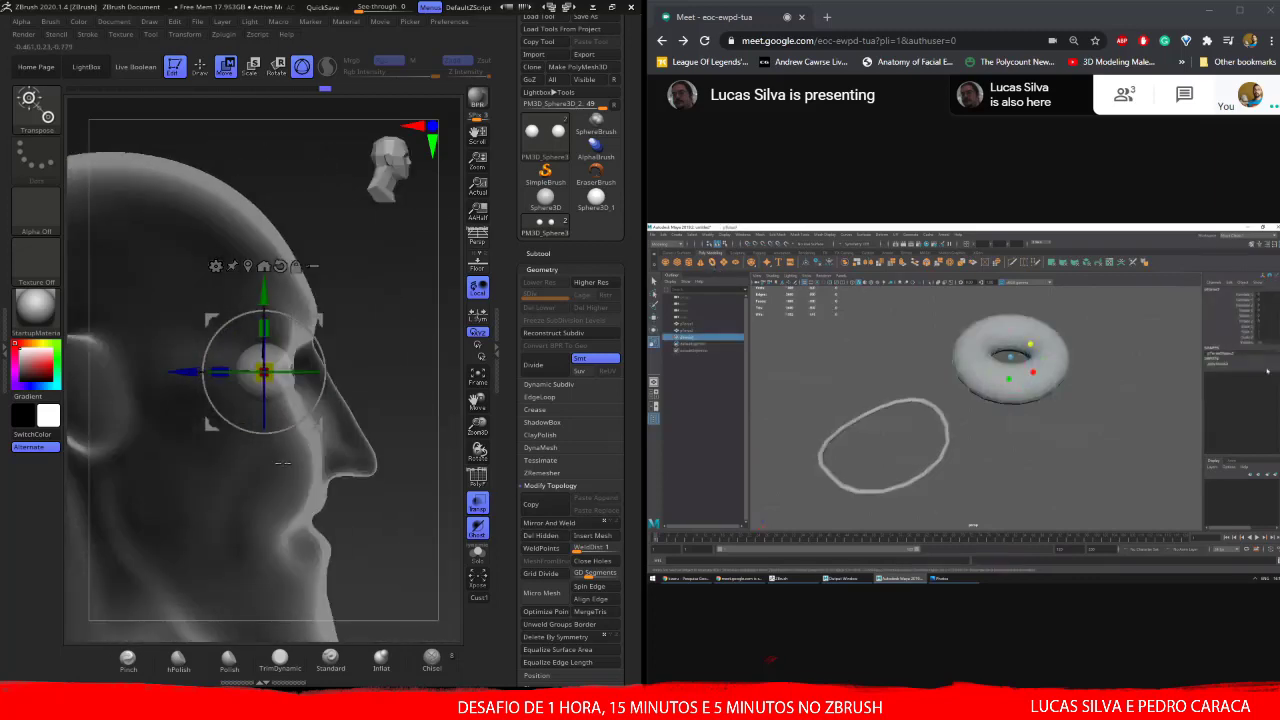
pyautogui.click(538, 253)
pyautogui.keyDown('alt'); pyautogui.click(349, 407); pyautogui.keyUp('alt')
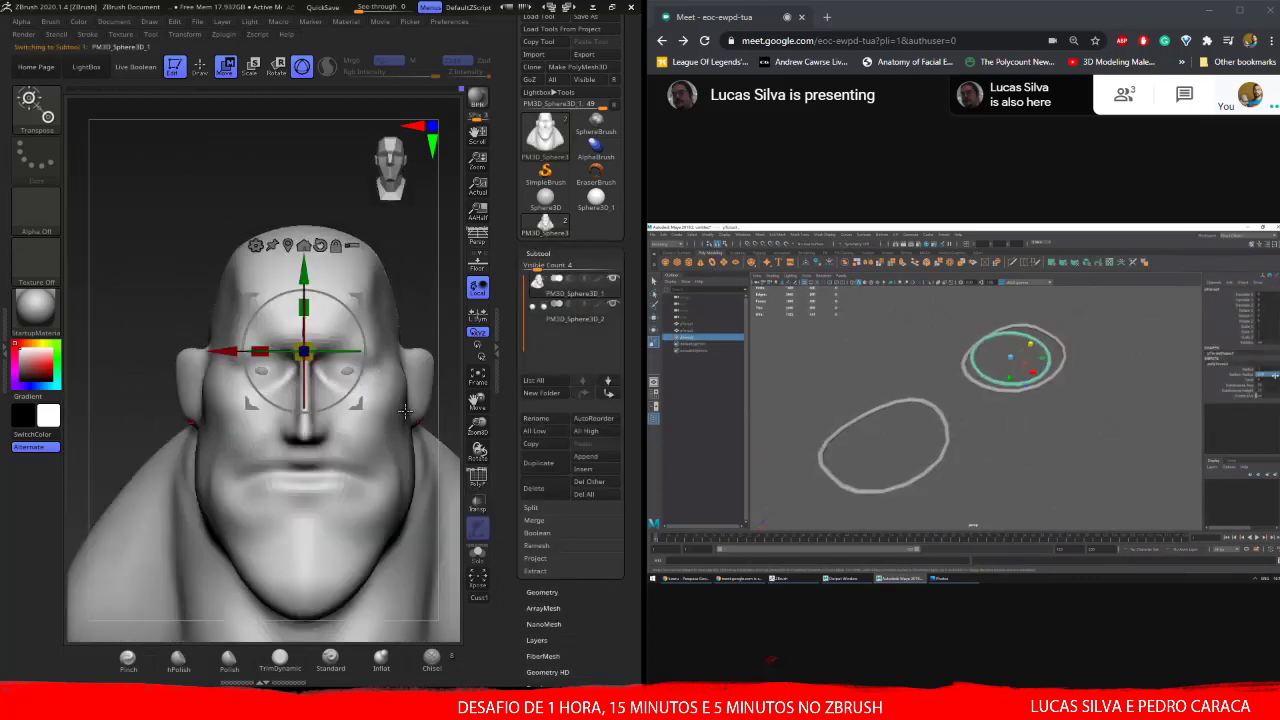
# - Check the head wireframe and switch to the DamStandard brush
pyautogui.scroll(5, 331, 350)
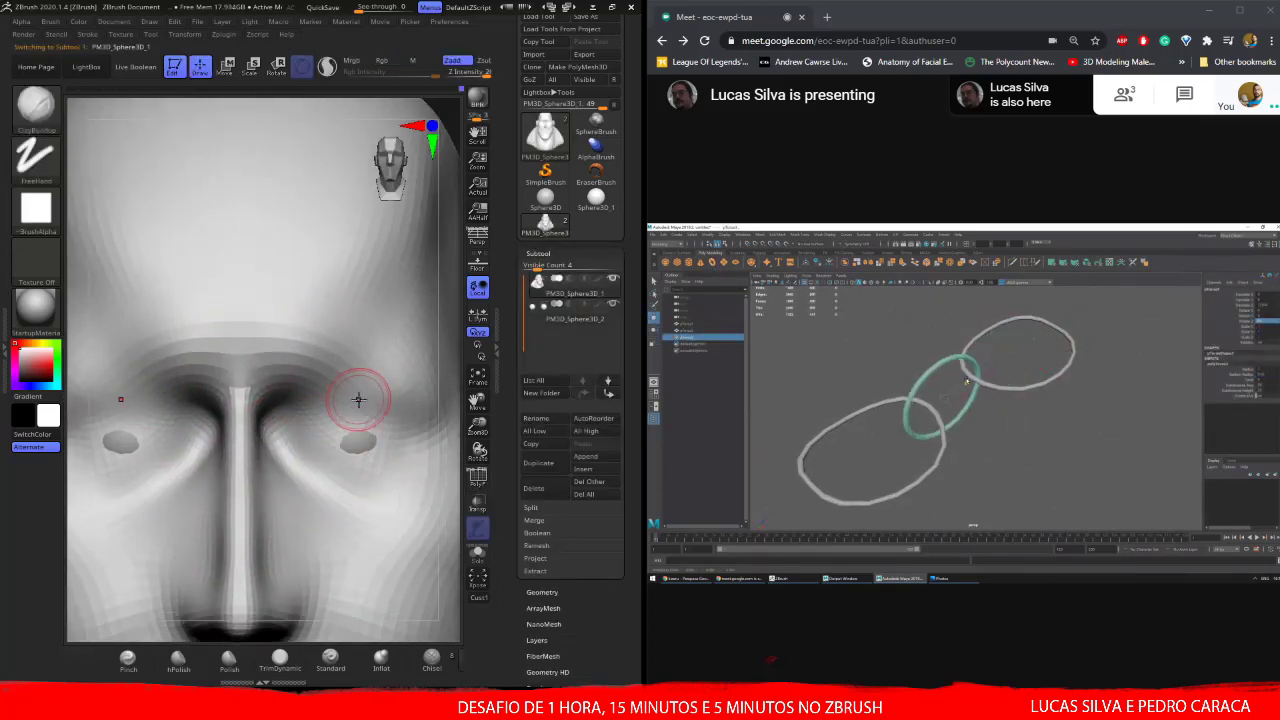
pyautogui.hotkey('shift', 'f')
pyautogui.hotkey('shift', 'f')
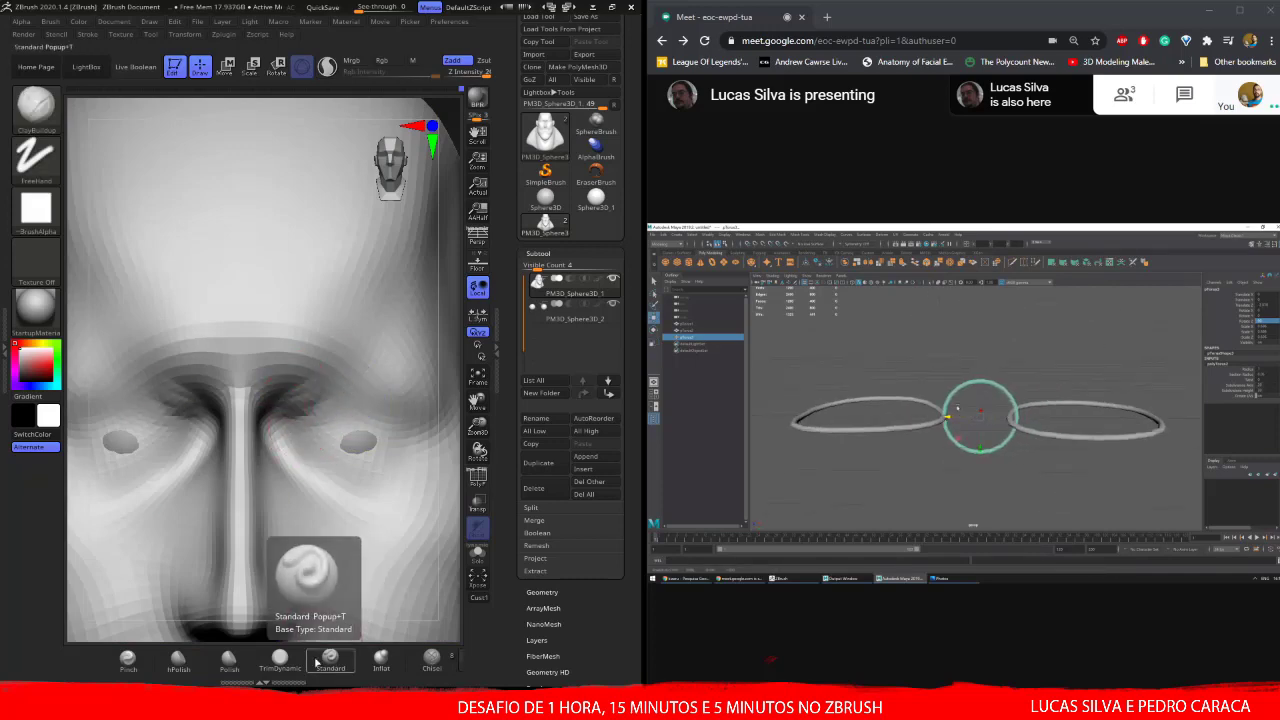
pyautogui.press('b')
pyautogui.press('d')
pyautogui.press('s')
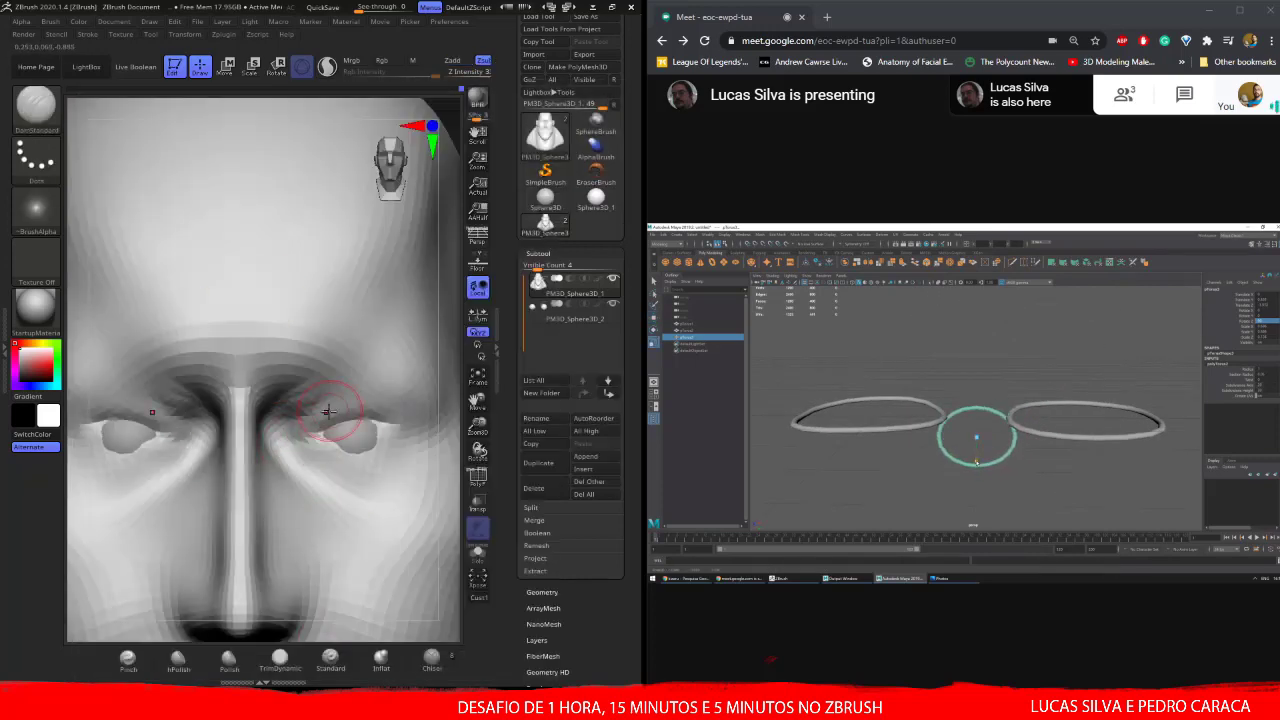
pyautogui.press('f')
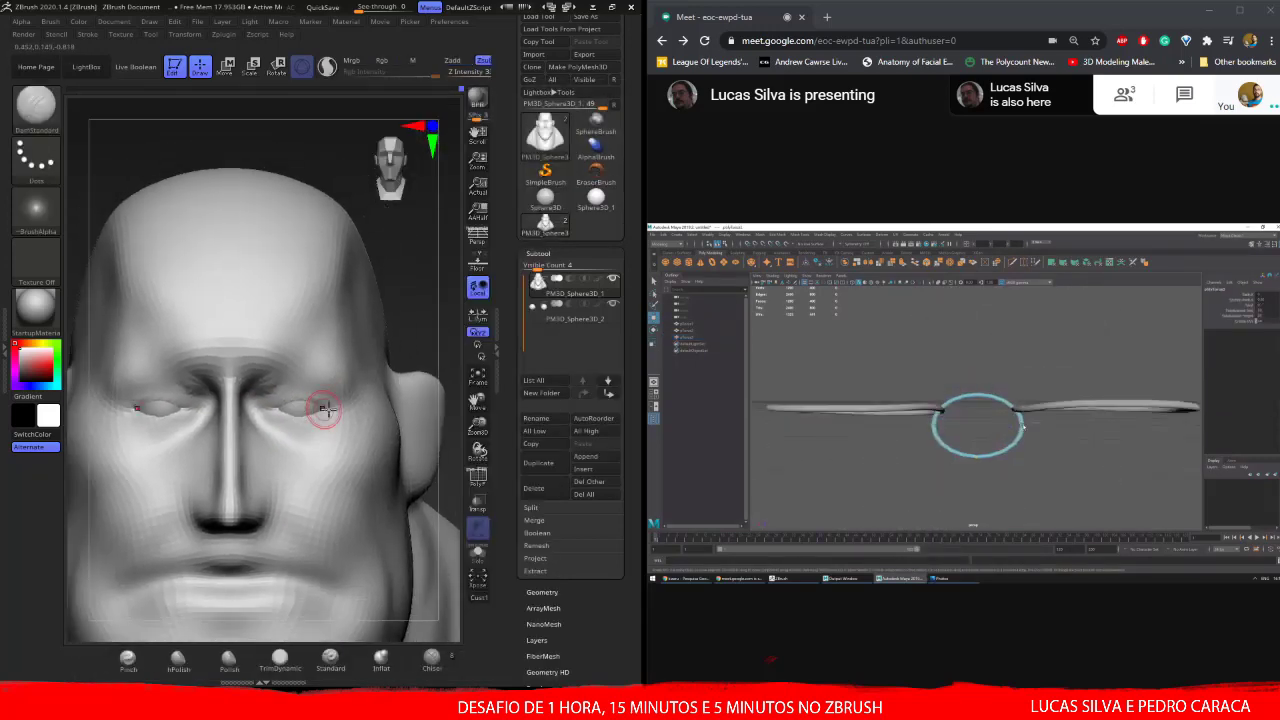
# - Carve heavy eyelids around the eyes and a nose-to-mouth crease, checking the brow and lids
pyautogui.moveTo(323, 414)
pyautogui.mouseDown(button='right')
pyautogui.moveTo(346, 386)
pyautogui.moveTo(286, 356)
pyautogui.mouseUp(button='right')
pyautogui.scroll(5, 346, 386)
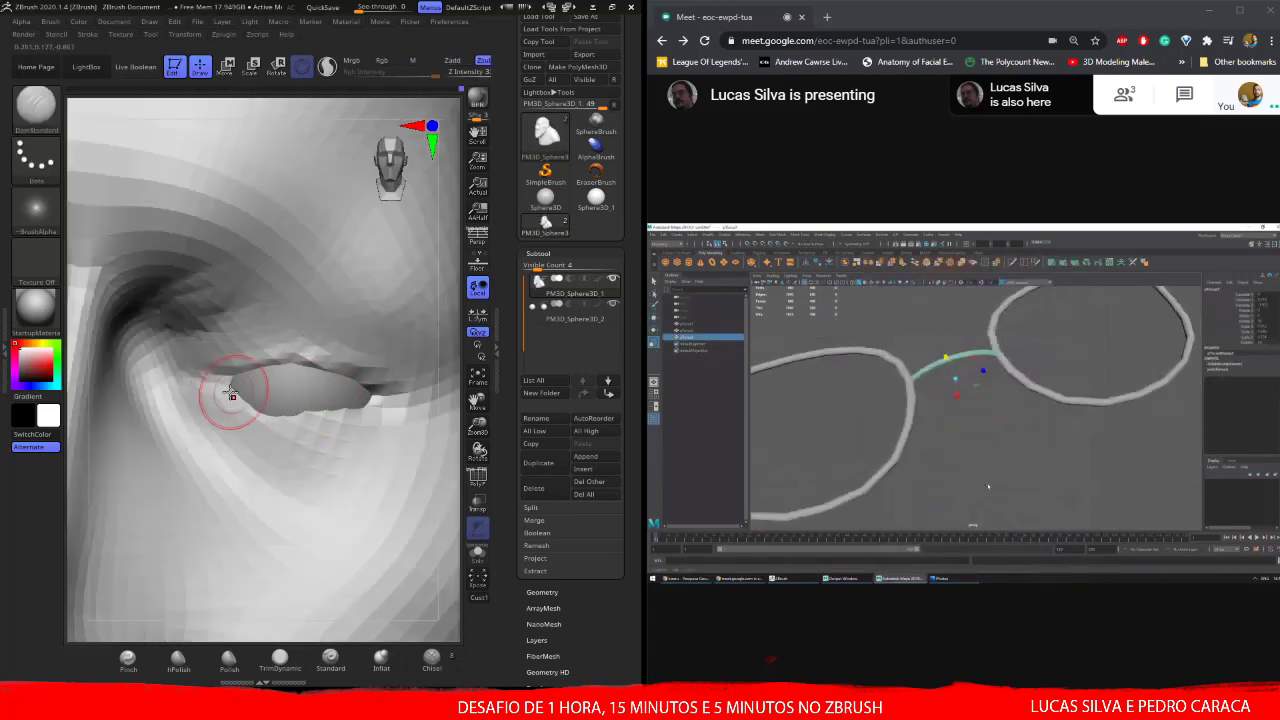
pyautogui.moveTo(360, 408); pyautogui.dragTo(257, 414, button='right')
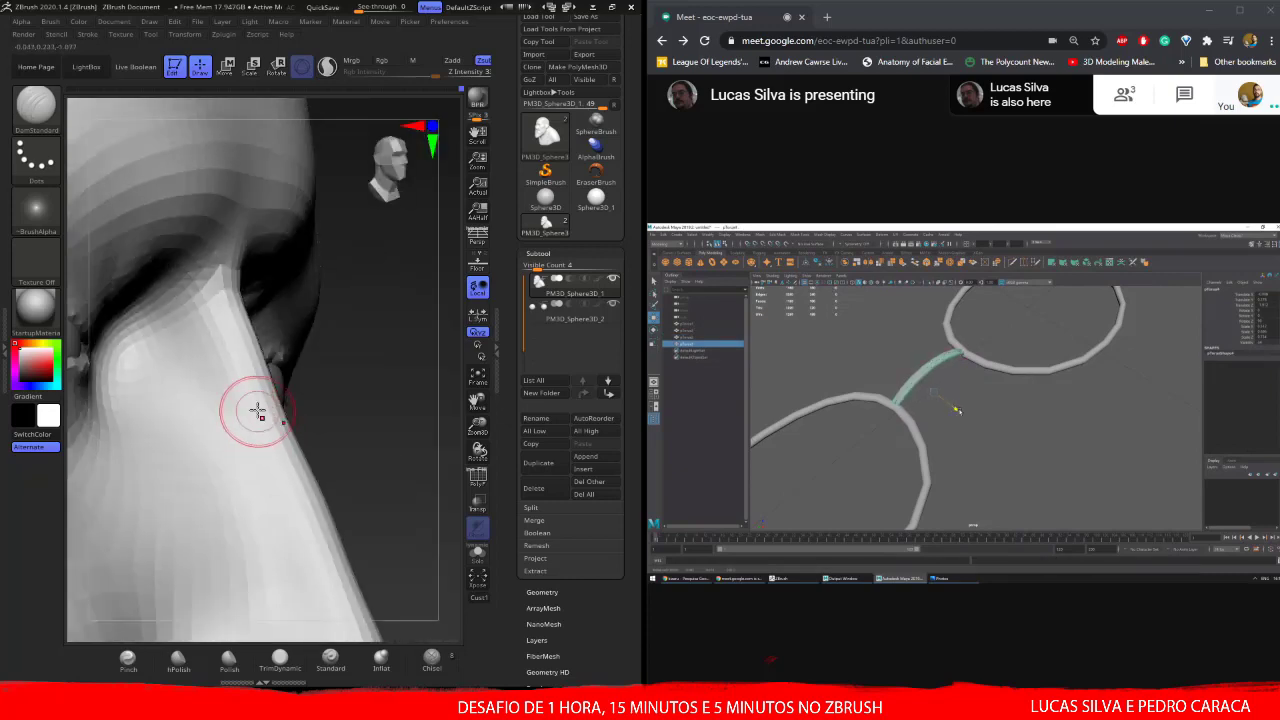
pyautogui.rightClick(186, 457)
pyautogui.keyDown('shift'); pyautogui.moveTo(186, 457); pyautogui.dragTo(241, 358, button='right'); pyautogui.keyUp('shift')
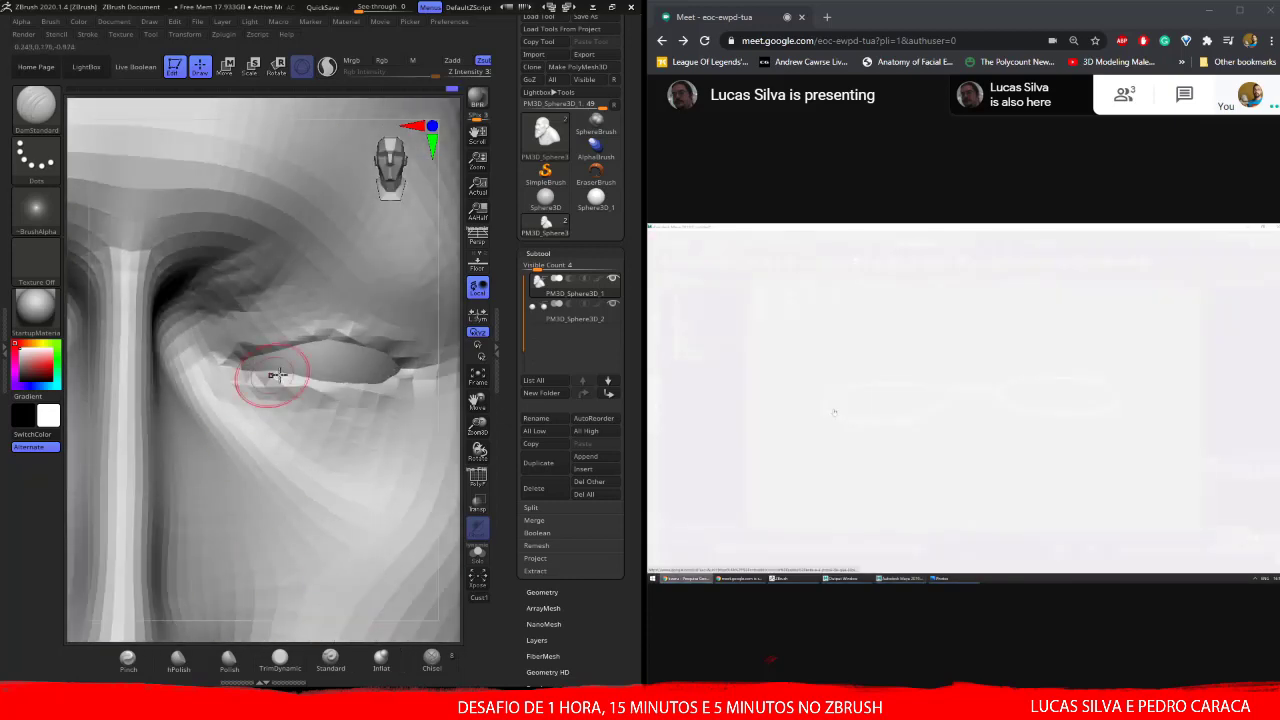
pyautogui.moveTo(257, 371); pyautogui.dragTo(243, 329, button='right')
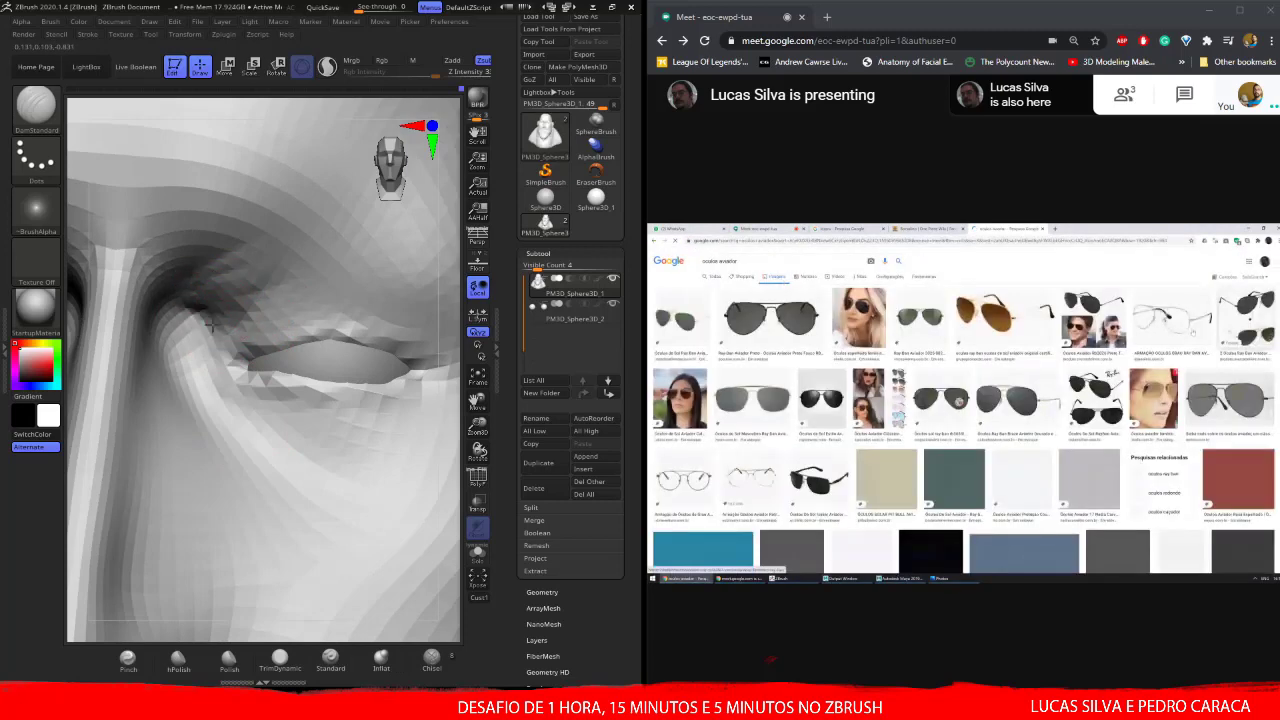
pyautogui.moveTo(440, 339)
pyautogui.mouseDown(button='right')
pyautogui.moveTo(273, 303)
pyautogui.moveTo(299, 285)
pyautogui.moveTo(289, 332)
pyautogui.mouseUp(button='right')
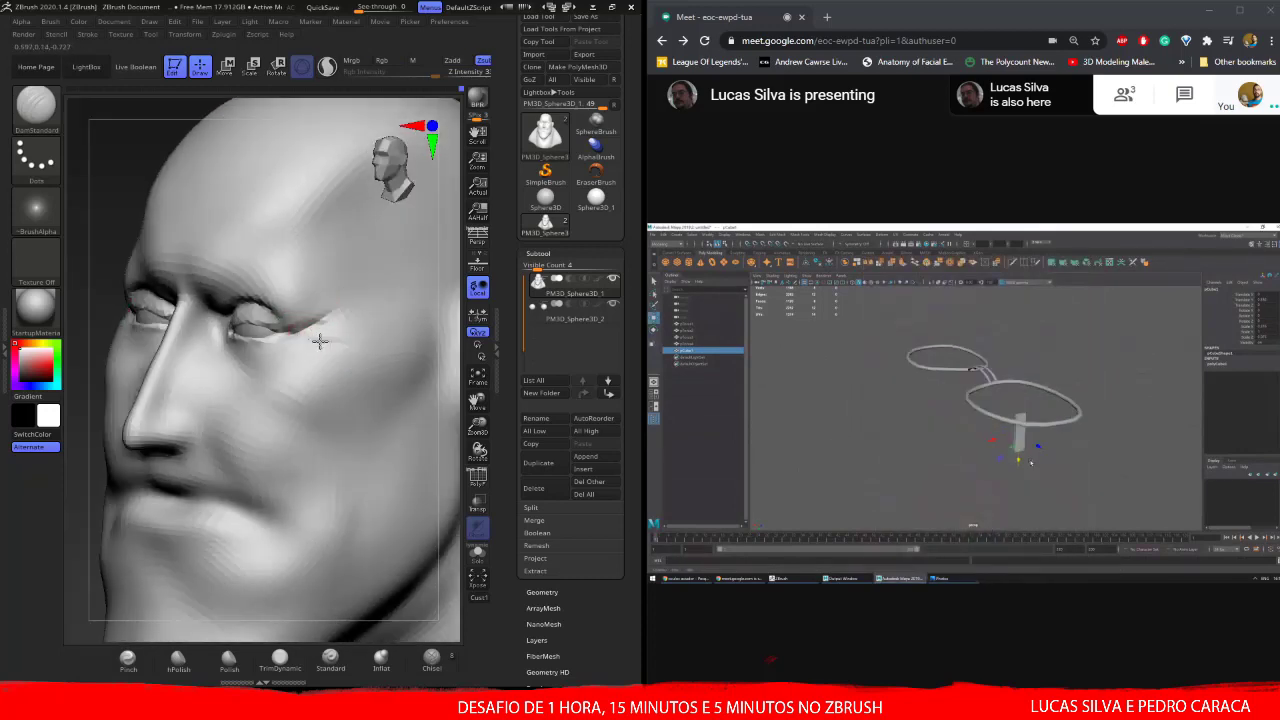
pyautogui.moveTo(288, 427)
pyautogui.mouseDown(button='right')
pyautogui.moveTo(294, 391)
pyautogui.moveTo(343, 366)
pyautogui.moveTo(233, 352)
pyautogui.mouseUp(button='right')
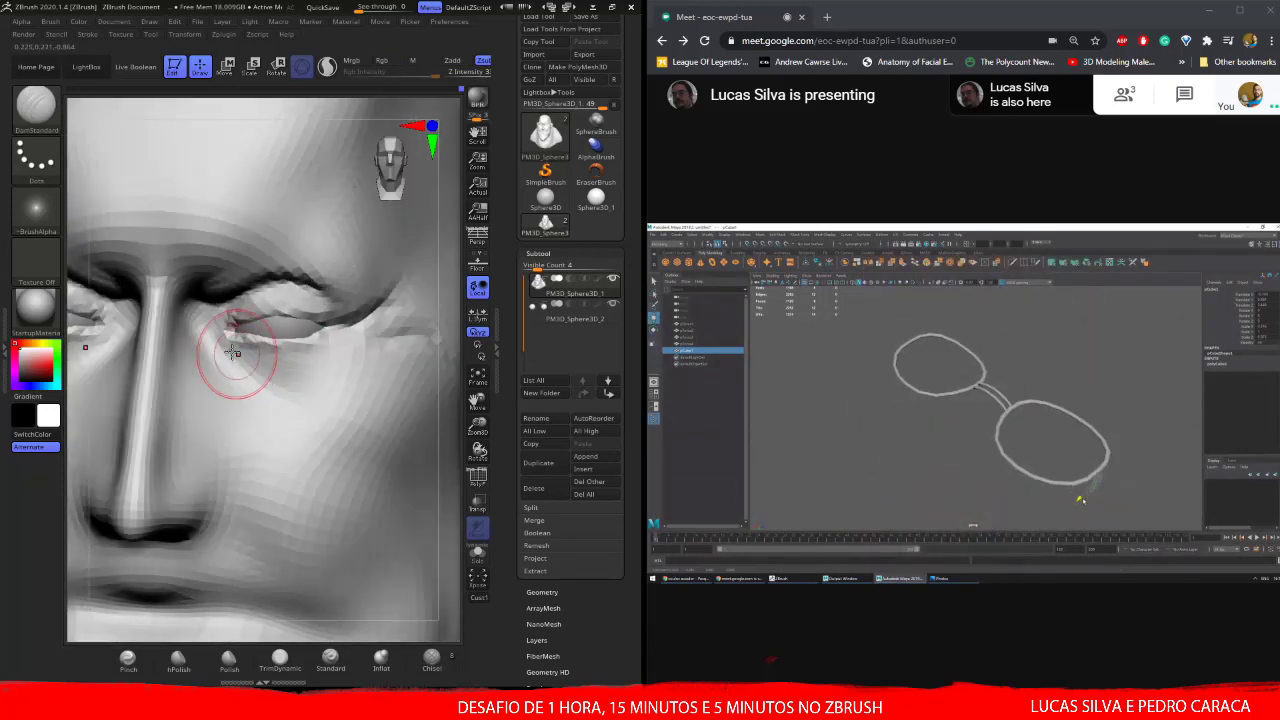
pyautogui.moveTo(338, 343)
pyautogui.mouseDown(button='right')
pyautogui.moveTo(240, 346)
pyautogui.moveTo(277, 420)
pyautogui.moveTo(245, 414)
pyautogui.moveTo(337, 434)
pyautogui.moveTo(286, 323)
pyautogui.moveTo(229, 362)
pyautogui.moveTo(291, 363)
pyautogui.moveTo(360, 392)
pyautogui.mouseUp(button='right')
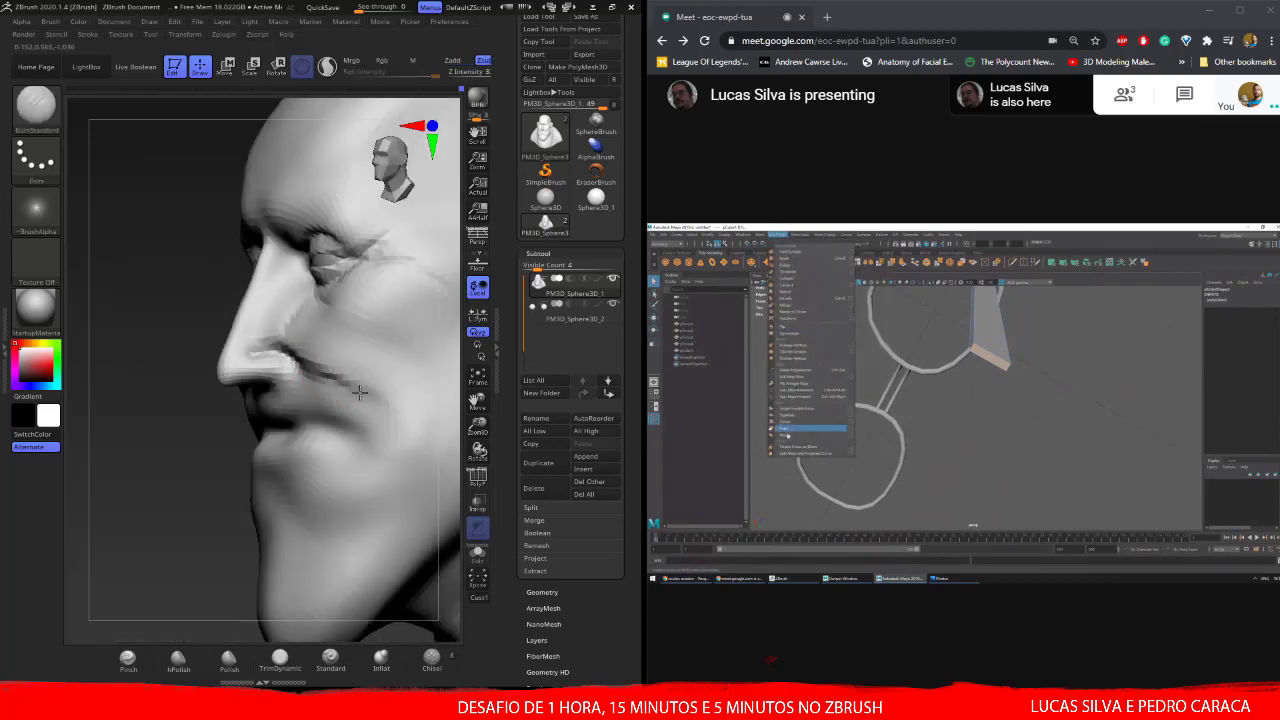
# - Carve the lip line and drooping folds from nose to chin, checking the profile
pyautogui.moveTo(318, 370); pyautogui.dragTo(251, 354, button='right')
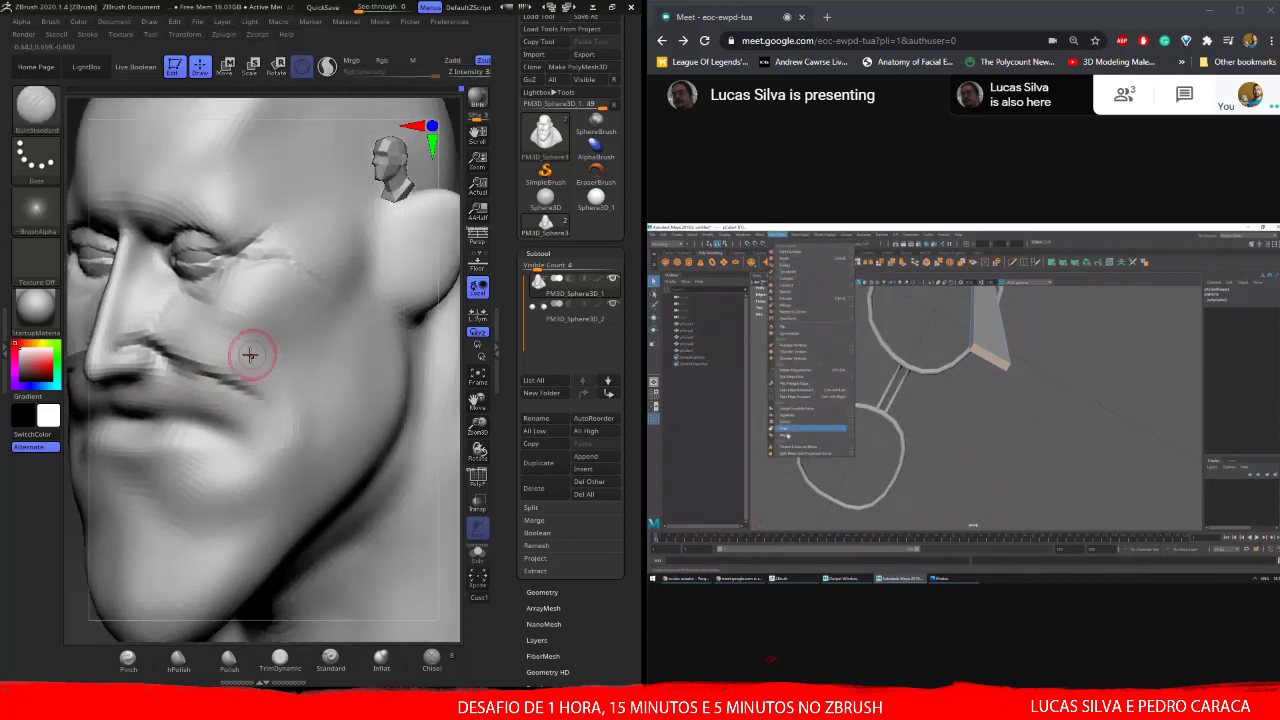
pyautogui.moveTo(321, 421); pyautogui.dragTo(294, 449, button='right')
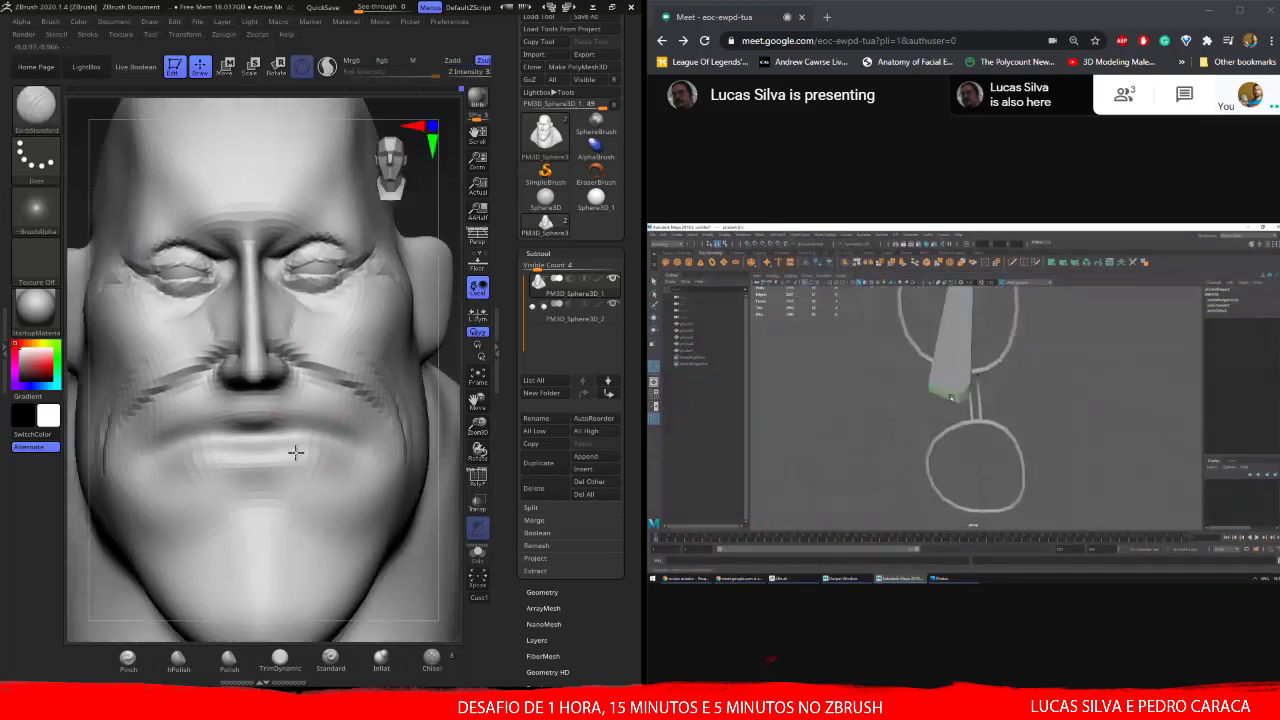
pyautogui.keyDown('alt'); pyautogui.moveTo(220, 486); pyautogui.dragTo(318, 484, button='right'); pyautogui.keyUp('alt')
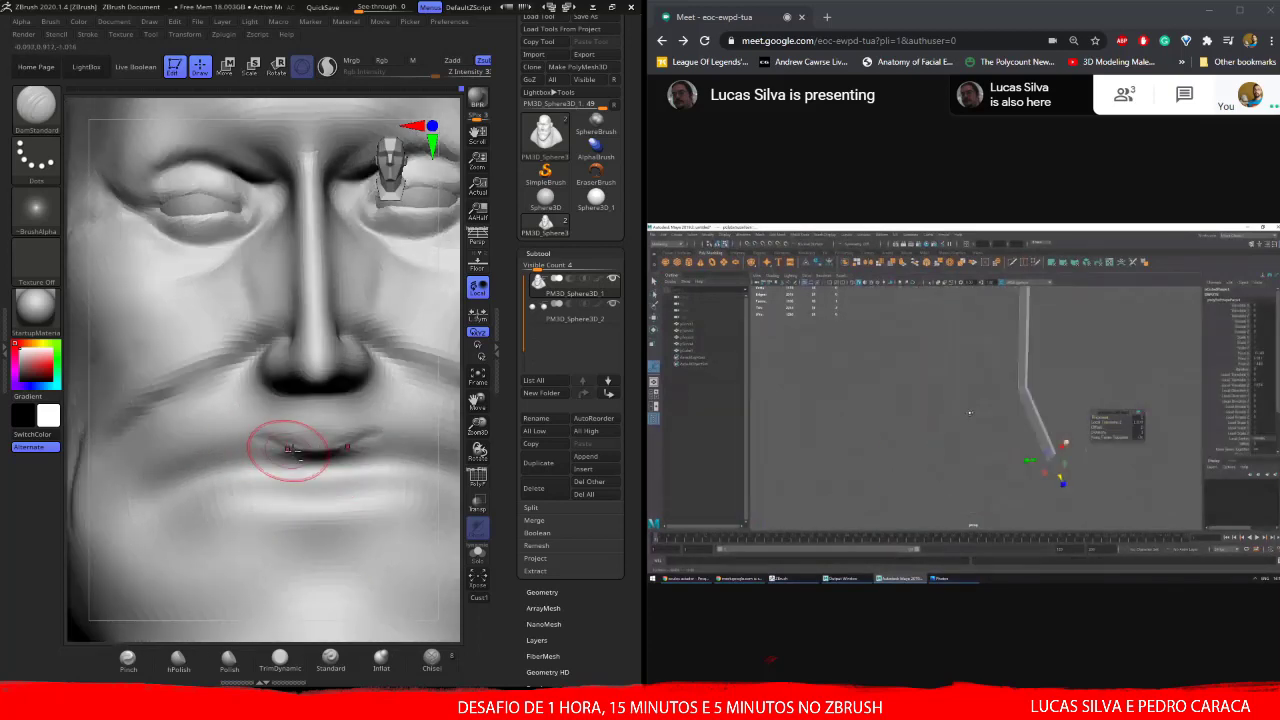
pyautogui.moveTo(150, 480)
pyautogui.mouseDown(button='right')
pyautogui.moveTo(220, 466)
pyautogui.moveTo(223, 491)
pyautogui.moveTo(243, 463)
pyautogui.moveTo(201, 505)
pyautogui.mouseUp(button='right')
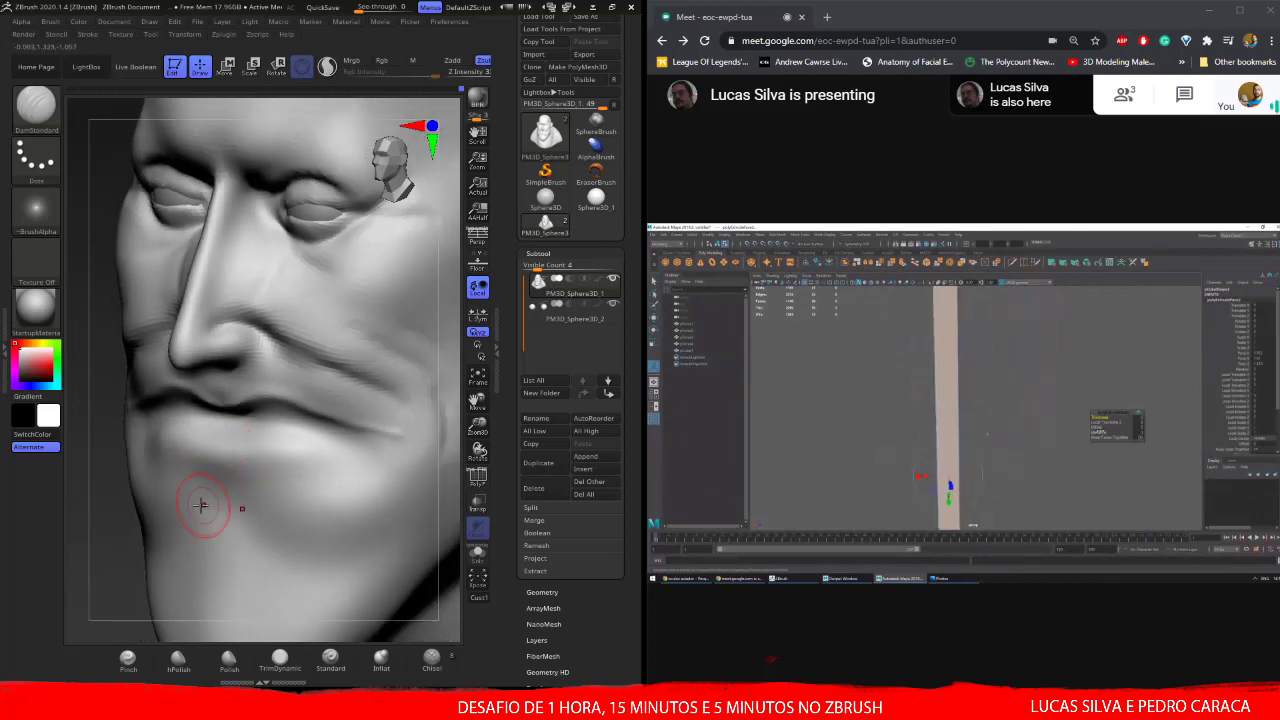
pyautogui.moveTo(247, 432)
pyautogui.mouseDown(button='right')
pyautogui.moveTo(223, 414)
pyautogui.moveTo(234, 426)
pyautogui.mouseUp(button='right')
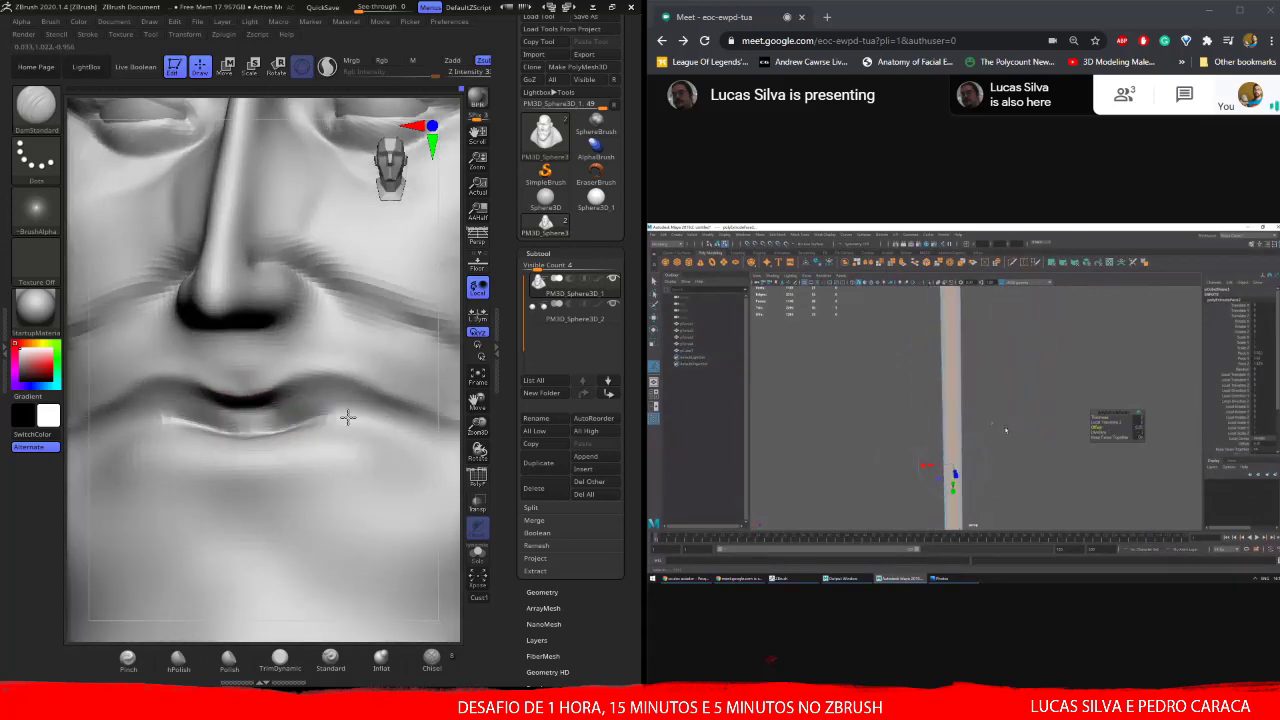
pyautogui.moveTo(346, 420)
pyautogui.mouseDown(button='right')
pyautogui.moveTo(240, 417)
pyautogui.moveTo(286, 400)
pyautogui.mouseUp(button='right')
pyautogui.moveTo(409, 429); pyautogui.dragTo(229, 457, button='right')
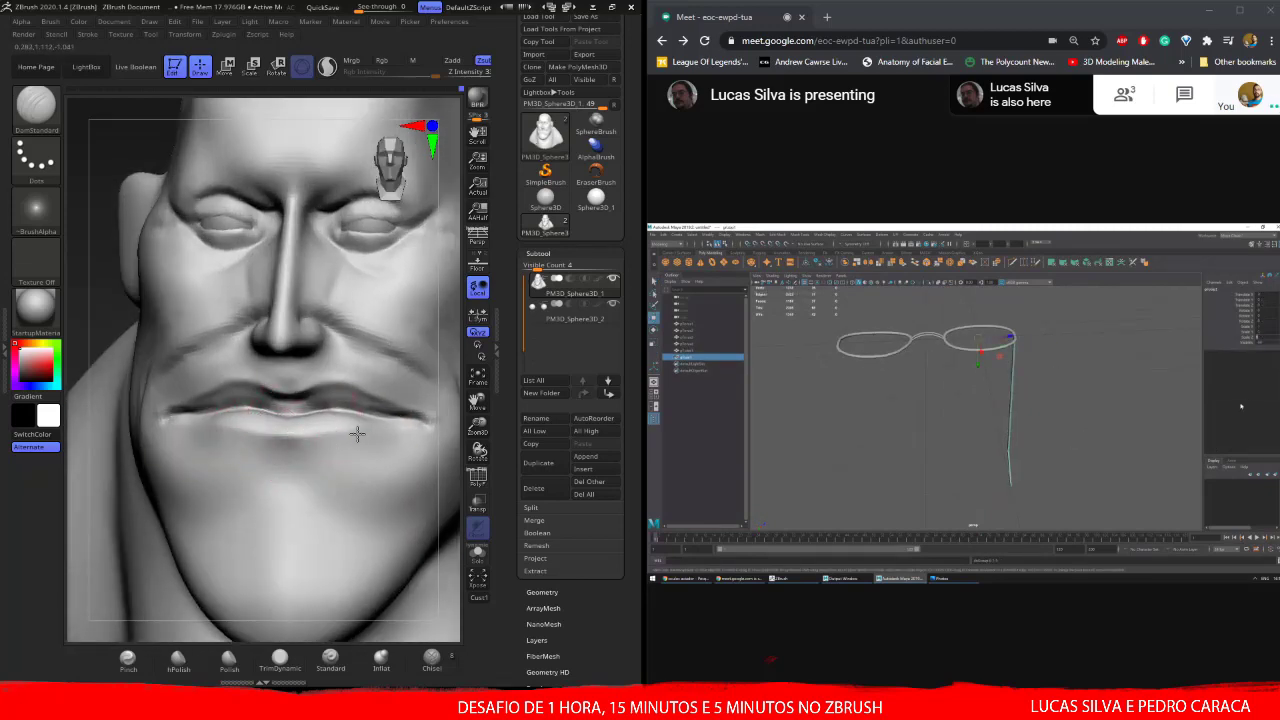
pyautogui.moveTo(251, 448)
pyautogui.mouseDown(button='right')
pyautogui.moveTo(255, 431)
pyautogui.moveTo(286, 514)
pyautogui.moveTo(220, 434)
pyautogui.moveTo(285, 643)
pyautogui.mouseUp(button='right')
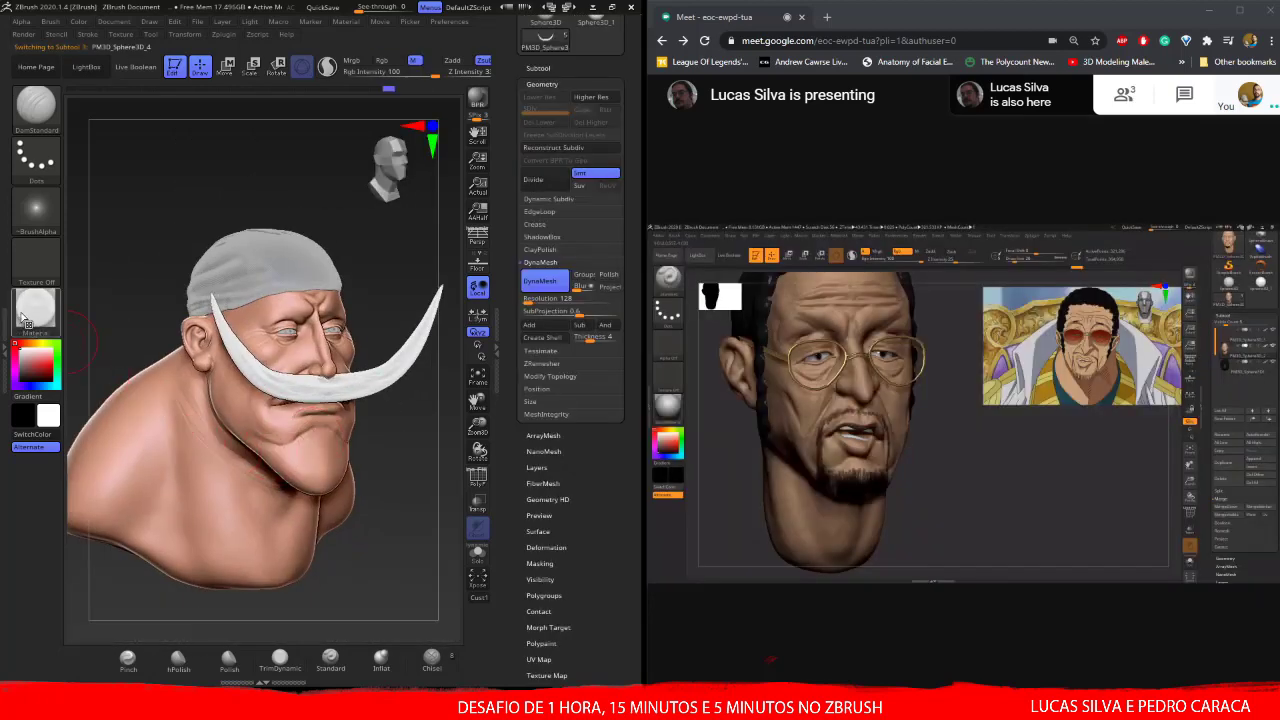
# - Apply BasicMaterial to the bust from the Material picker
pyautogui.click(27, 322)
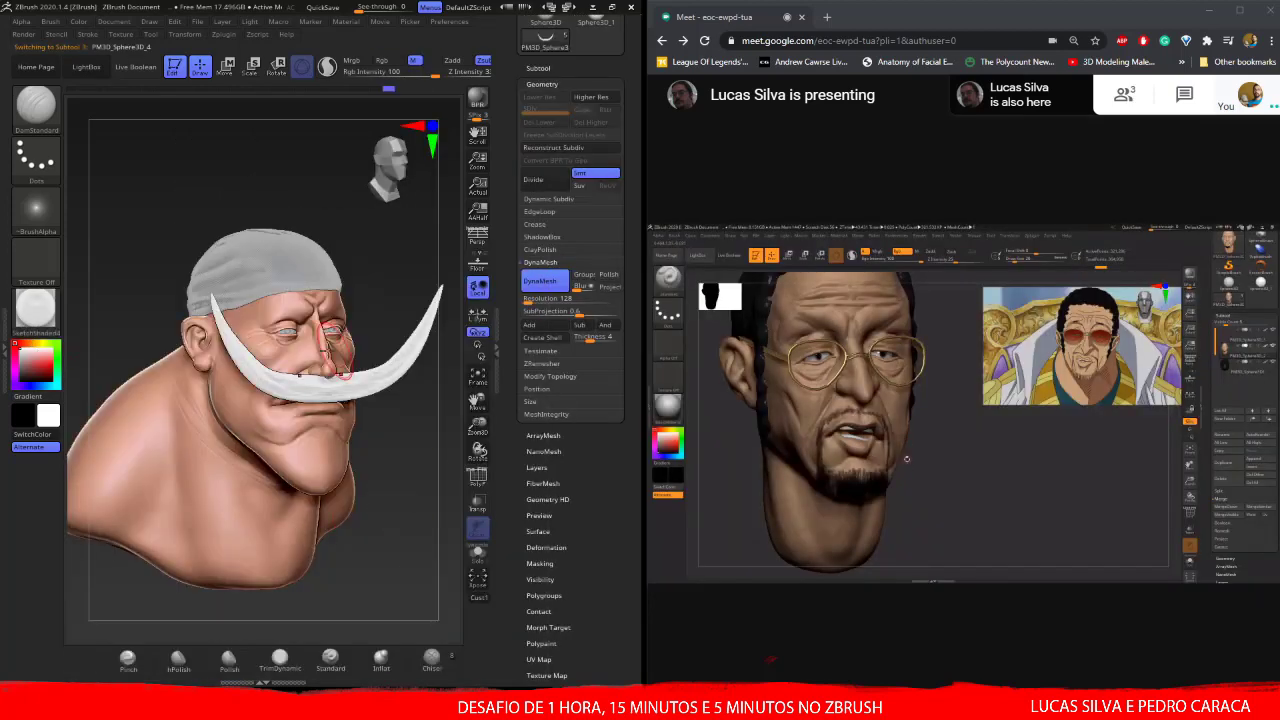
pyautogui.click(36, 312)
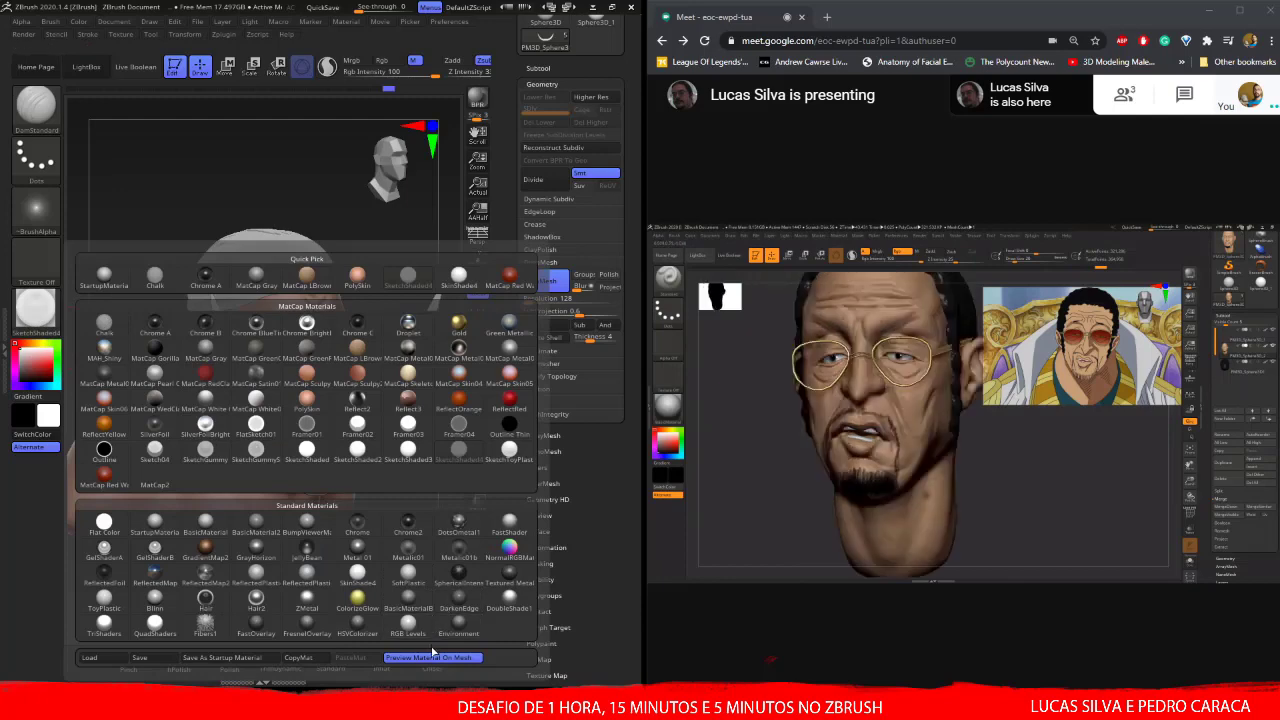
pyautogui.moveTo(408, 623)
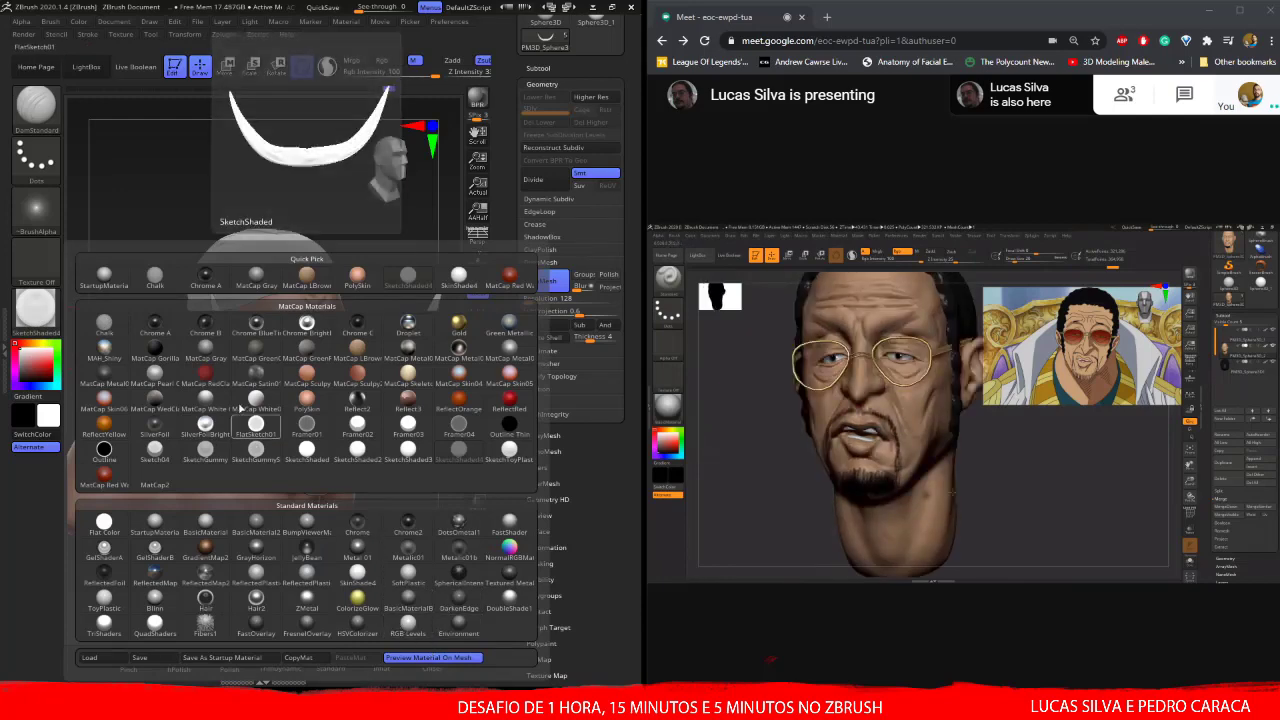
pyautogui.click(205, 521)
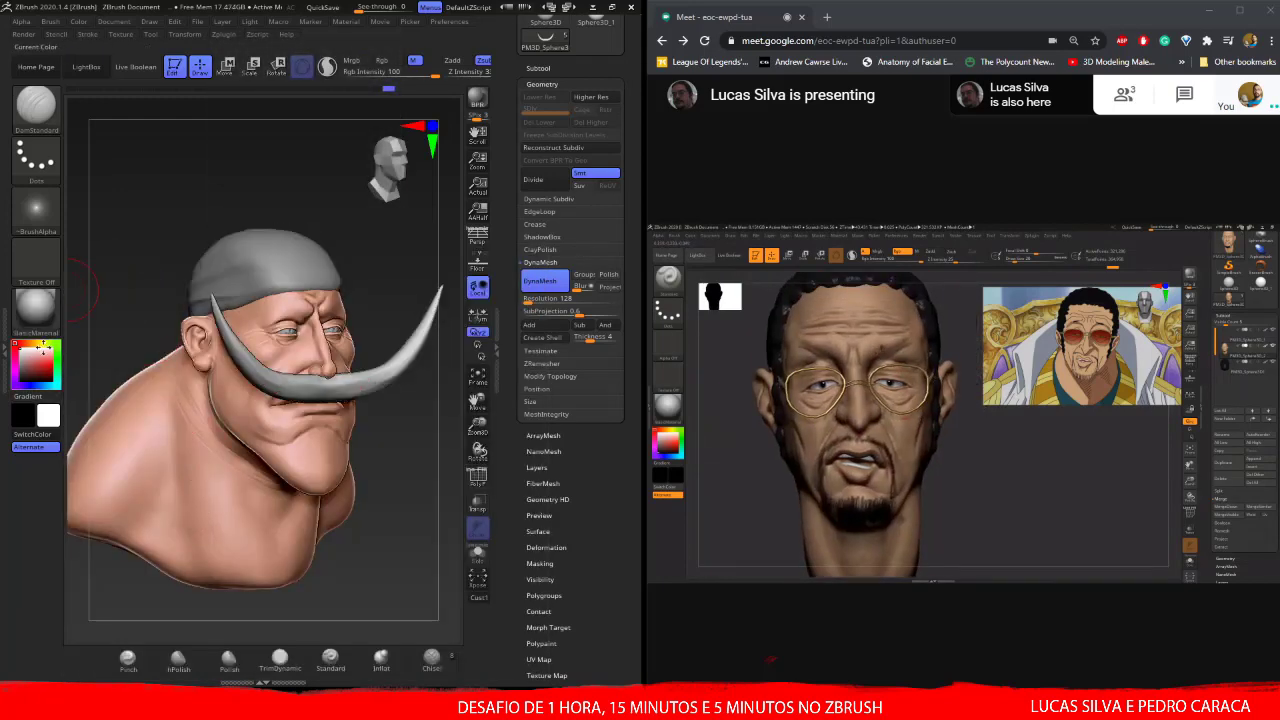
pyautogui.moveTo(240, 211)
pyautogui.mouseDown()
pyautogui.moveTo(270, 303)
pyautogui.moveTo(240, 220)
pyautogui.moveTo(243, 433)
pyautogui.moveTo(329, 461)
pyautogui.moveTo(300, 380)
pyautogui.mouseUp()
# - Select PM3D_Sphere3D_2, try SoftPlastic staying in 3D, then apply SketchToyPlastic
pyautogui.keyDown('alt'); pyautogui.click(237, 209); pyautogui.keyUp('alt')
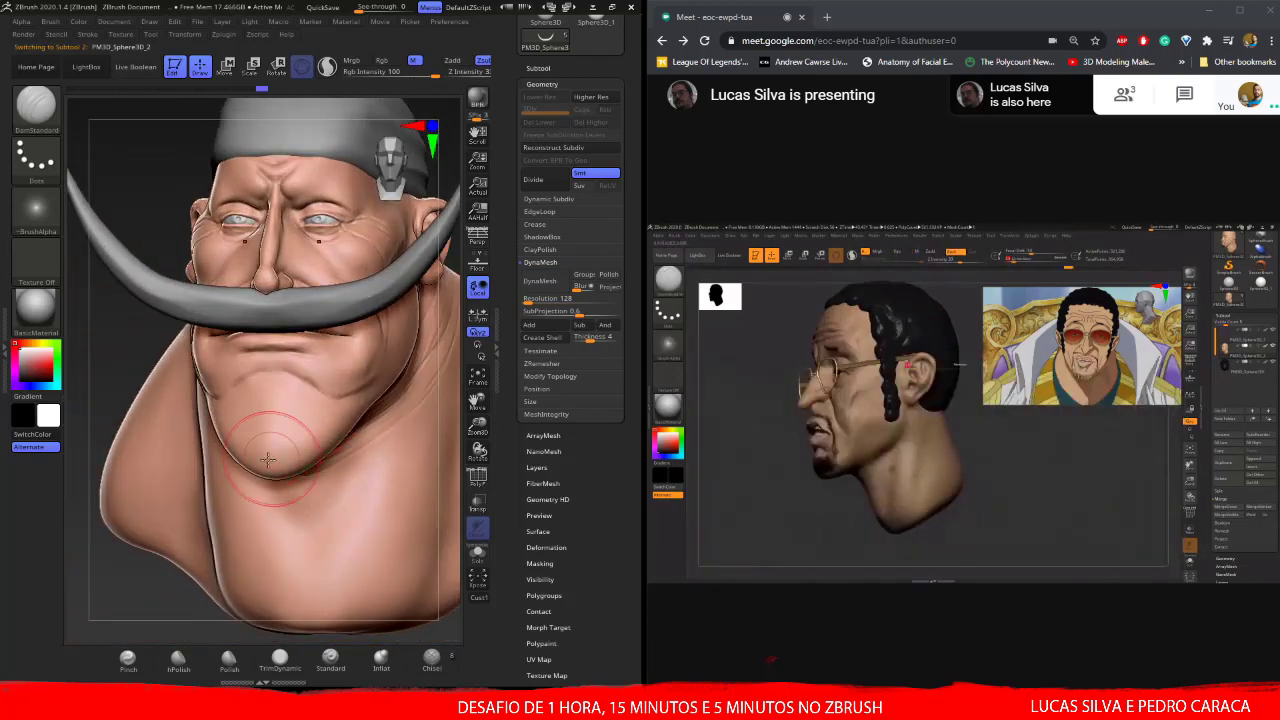
pyautogui.click(37, 310)
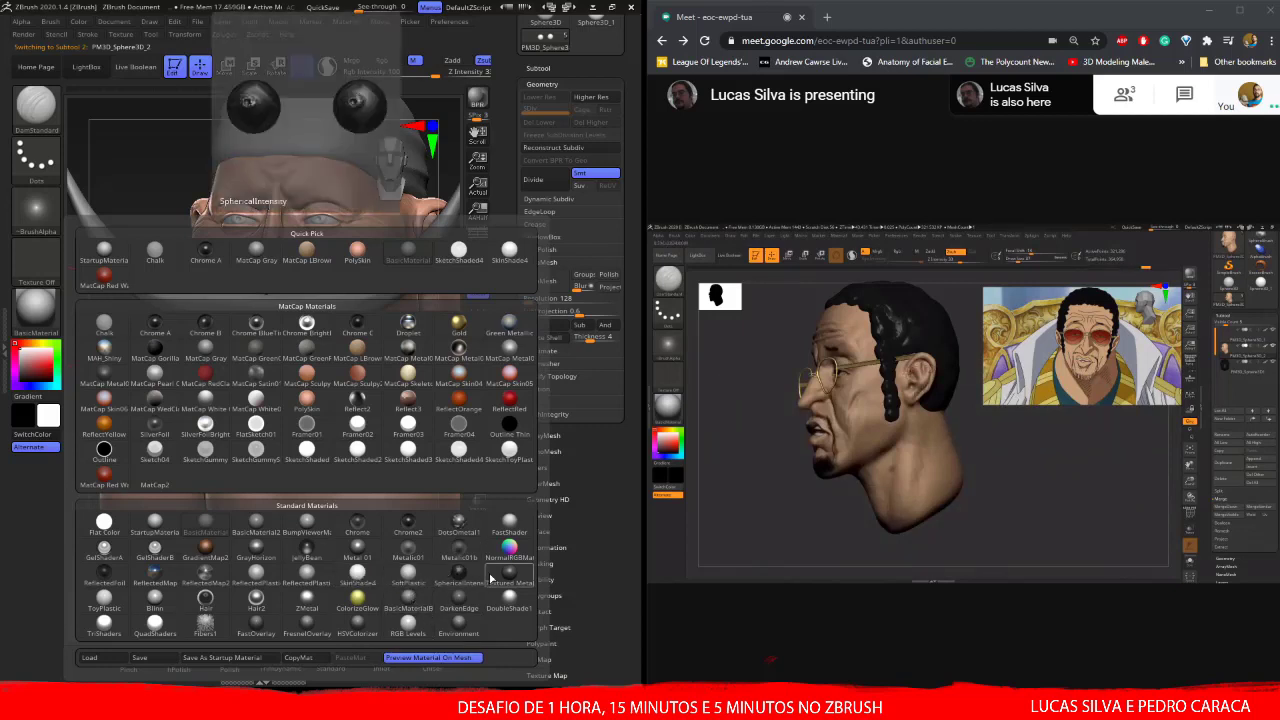
pyautogui.click(409, 578)
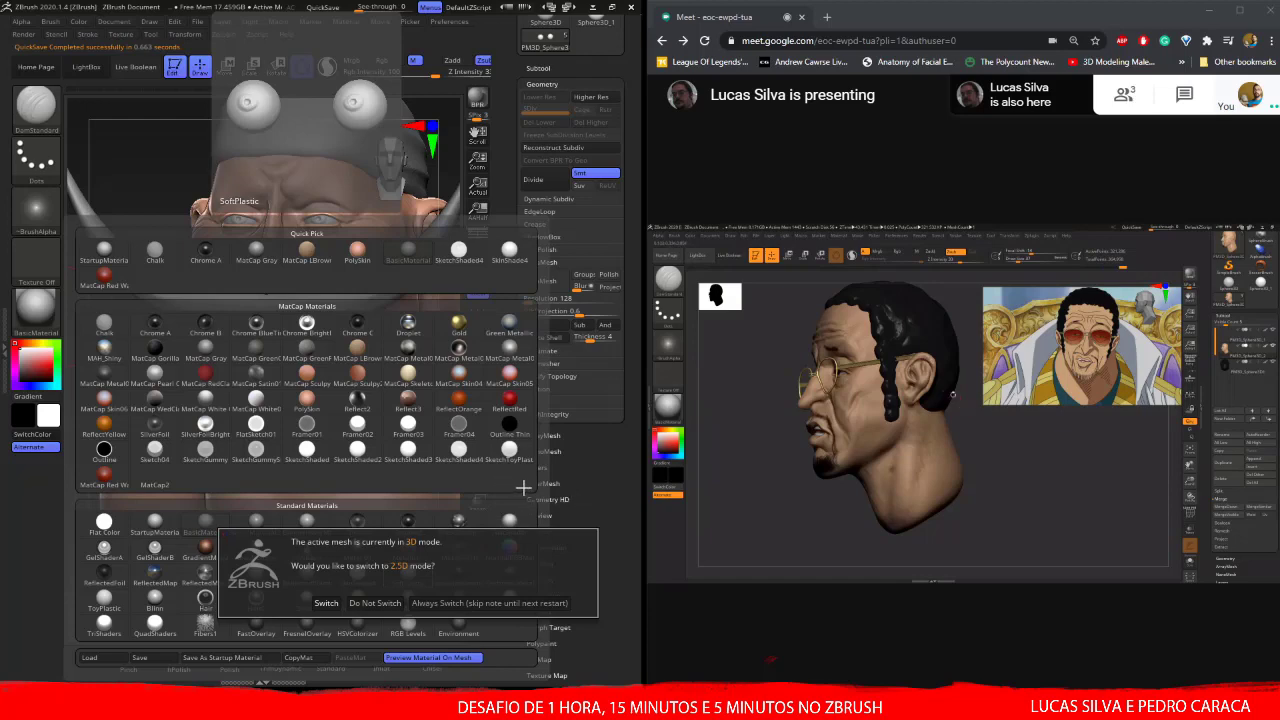
pyautogui.click(362, 604)
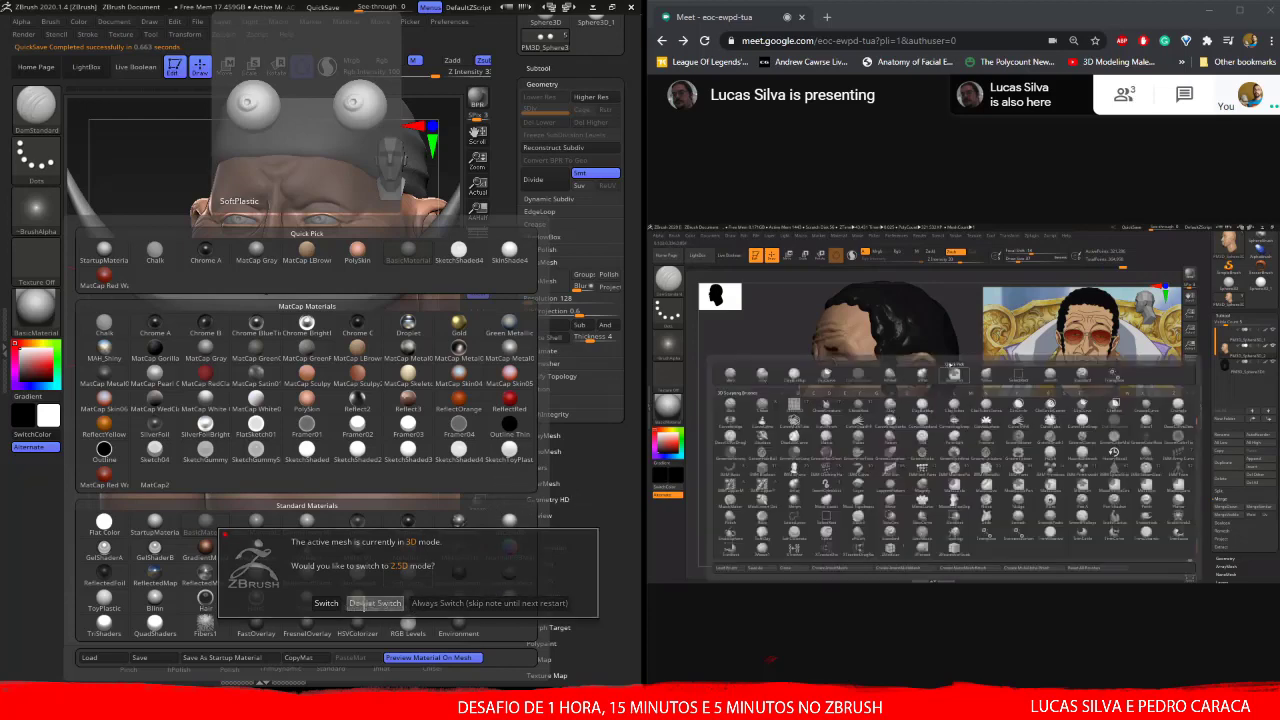
pyautogui.click(509, 450)
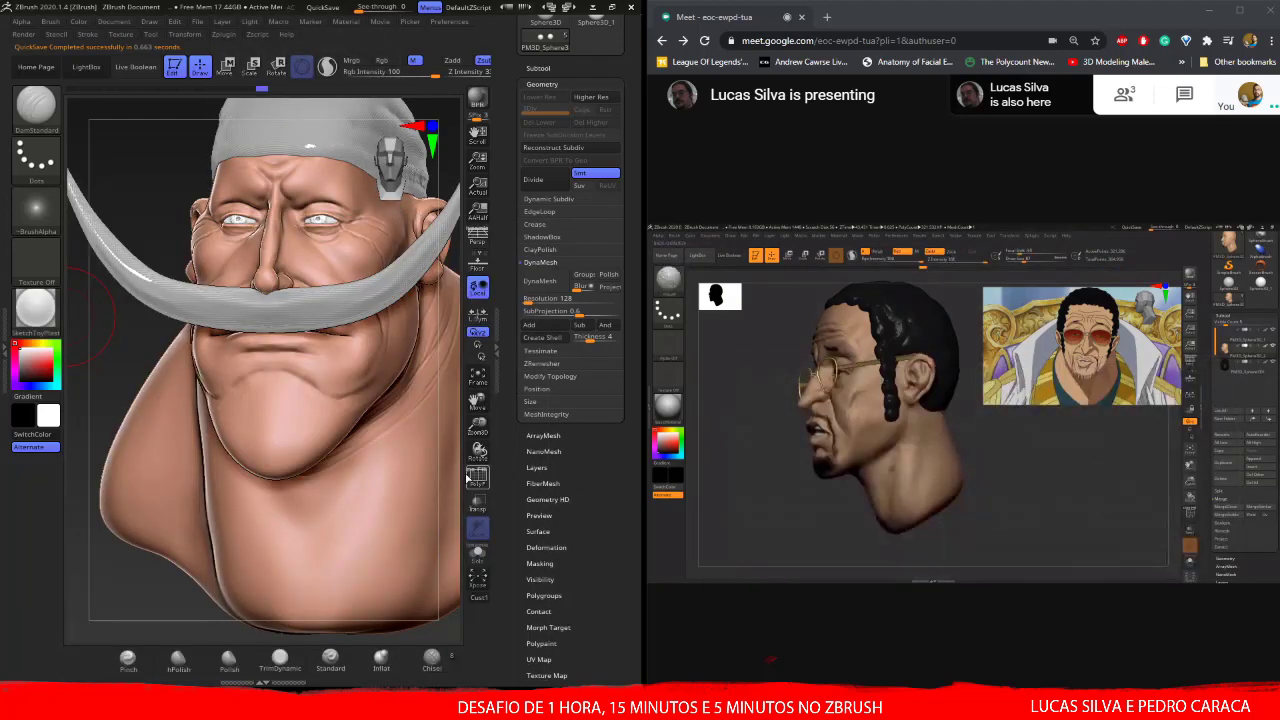
# - Select the PM3D_Sphere3D_4 subtool from the subtool list
pyautogui.keyDown('alt'); pyautogui.moveTo(440, 560); pyautogui.dragTo(393, 299); pyautogui.keyUp('alt')
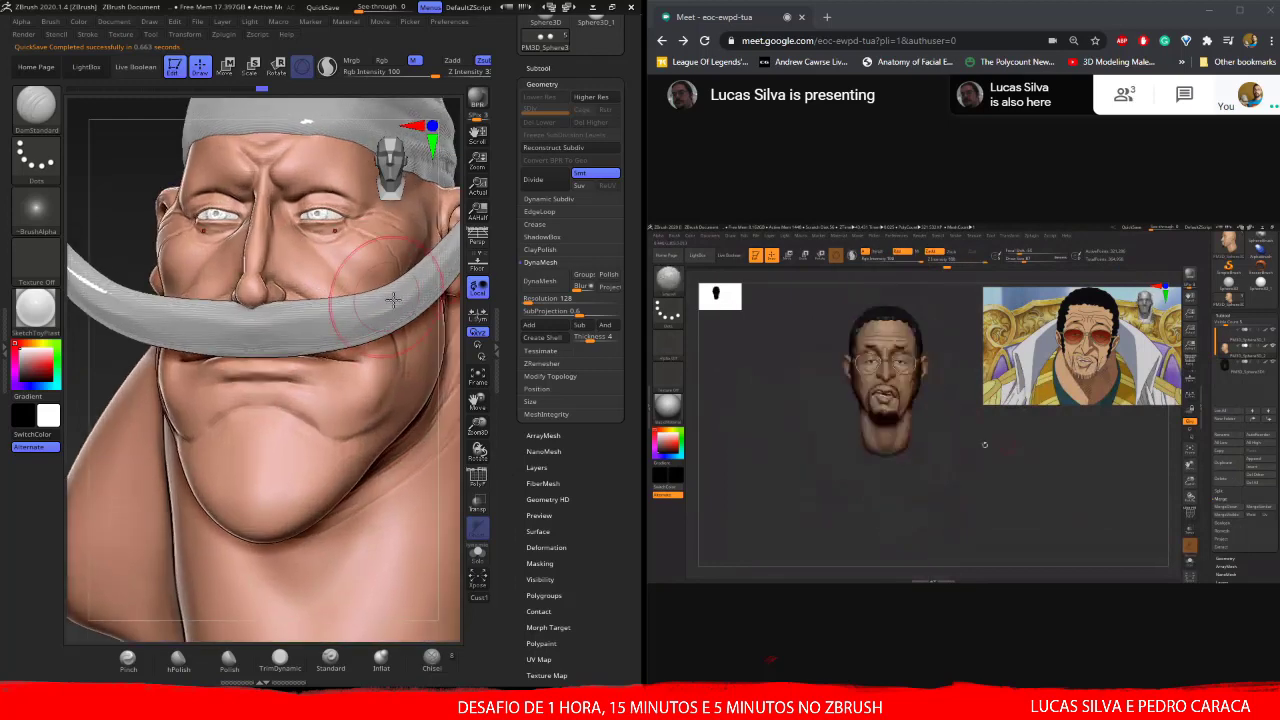
pyautogui.click(538, 68)
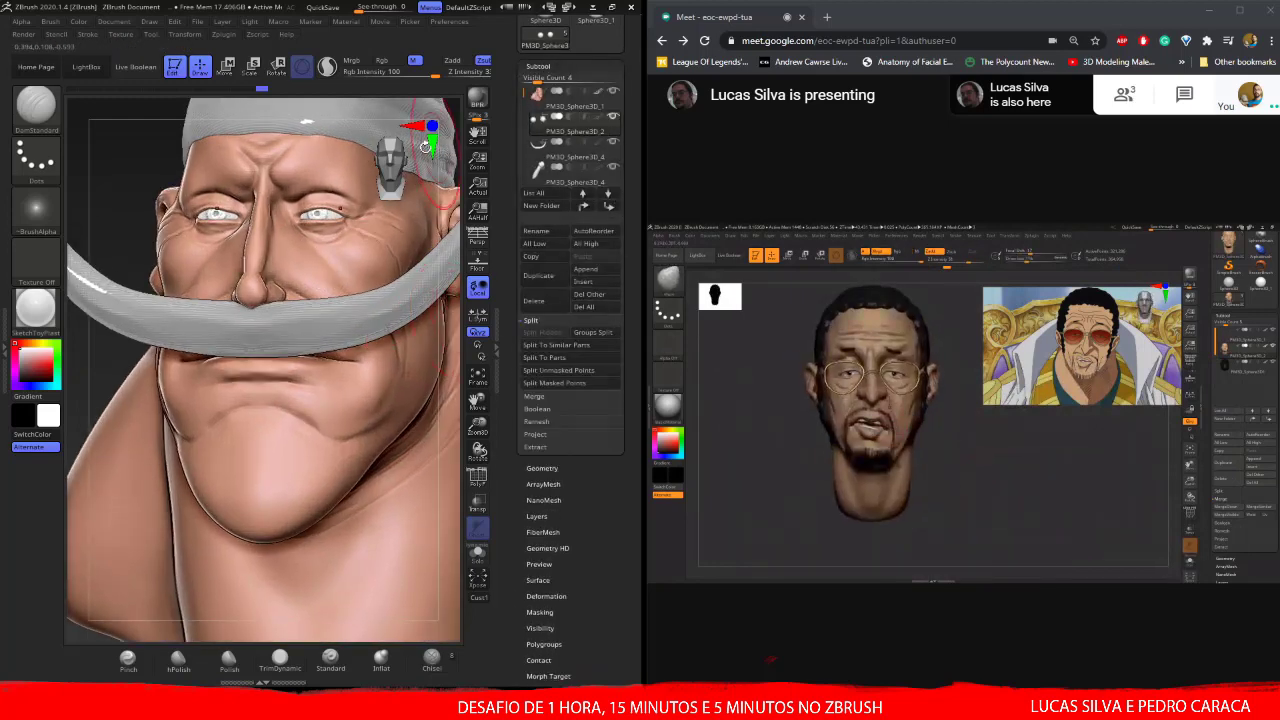
pyautogui.click(75, 24)
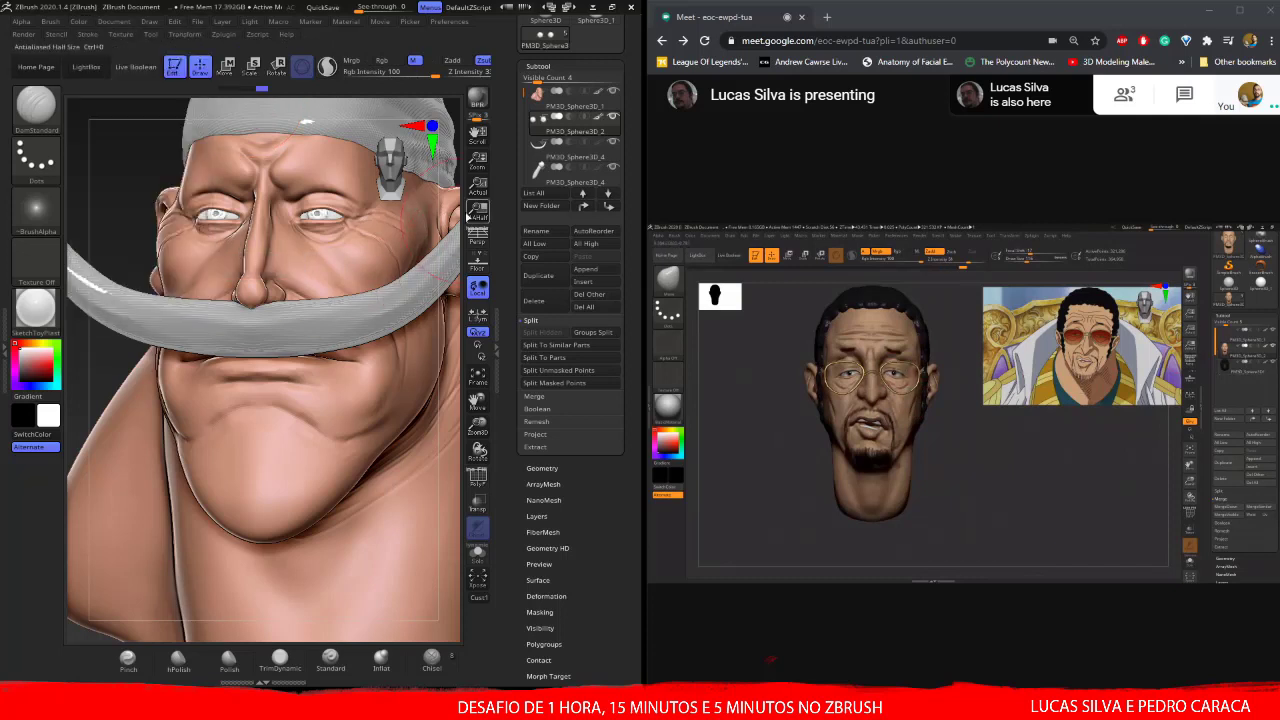
pyautogui.keyDown('alt'); pyautogui.click(368, 317); pyautogui.keyUp('alt')
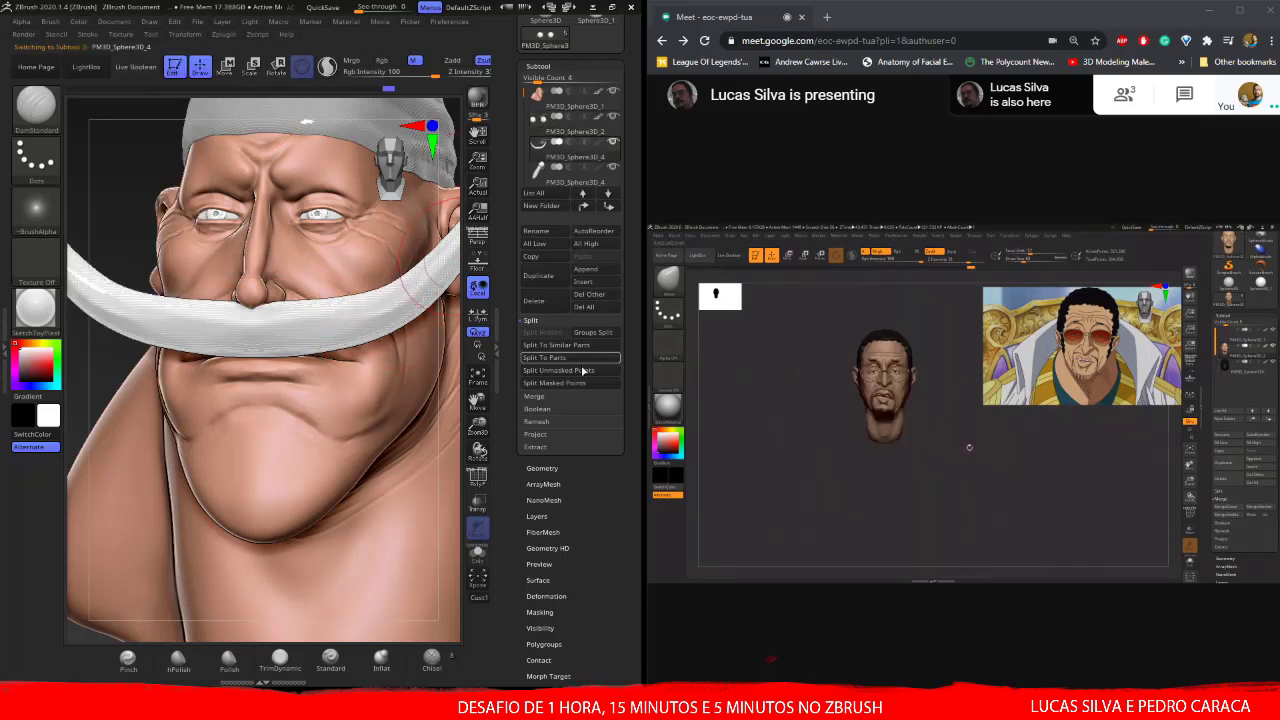
pyautogui.click(75, 22)
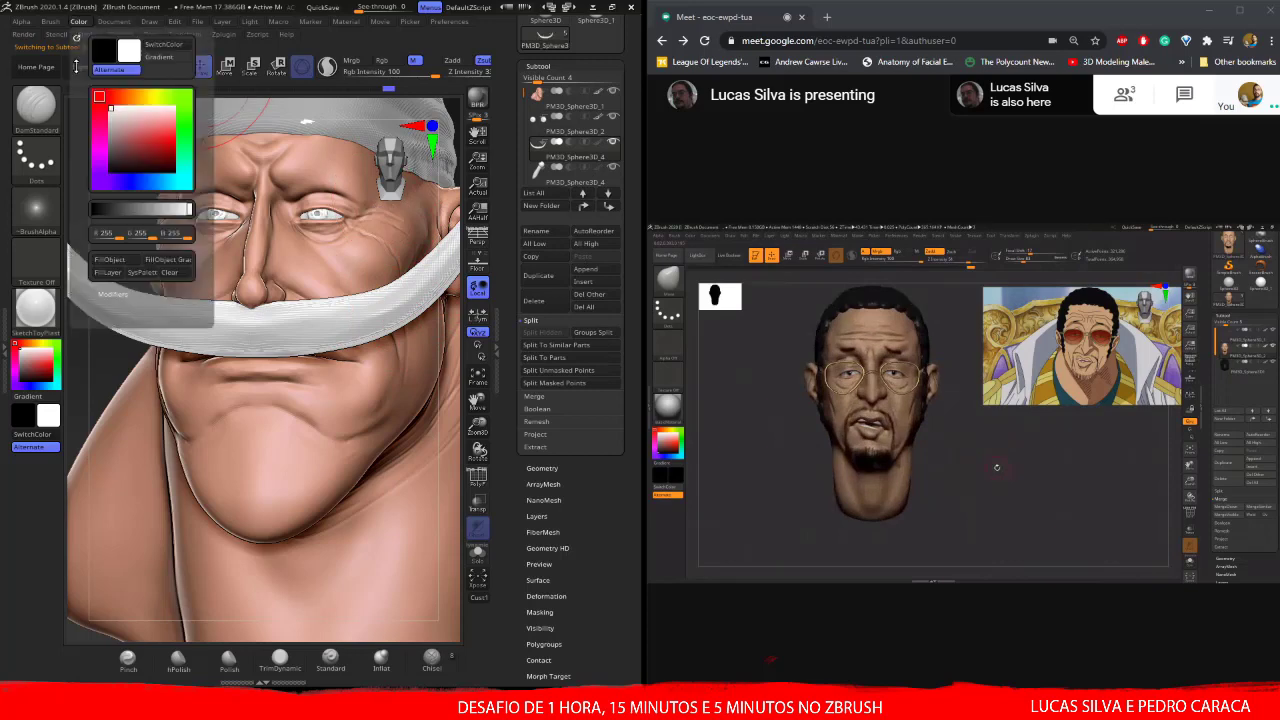
pyautogui.click(78, 21)
pyautogui.press('b')
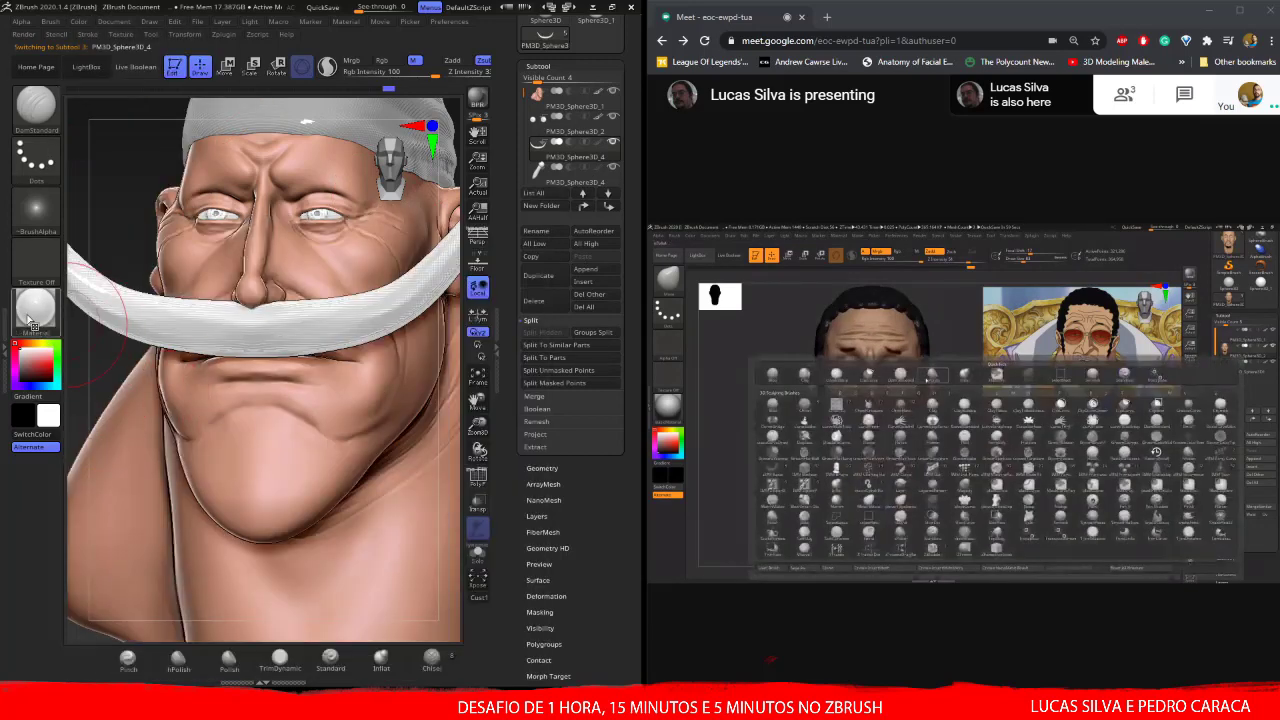
# - Try SketchShaded, then apply StartupMaterial to the model
pyautogui.click(32, 322)
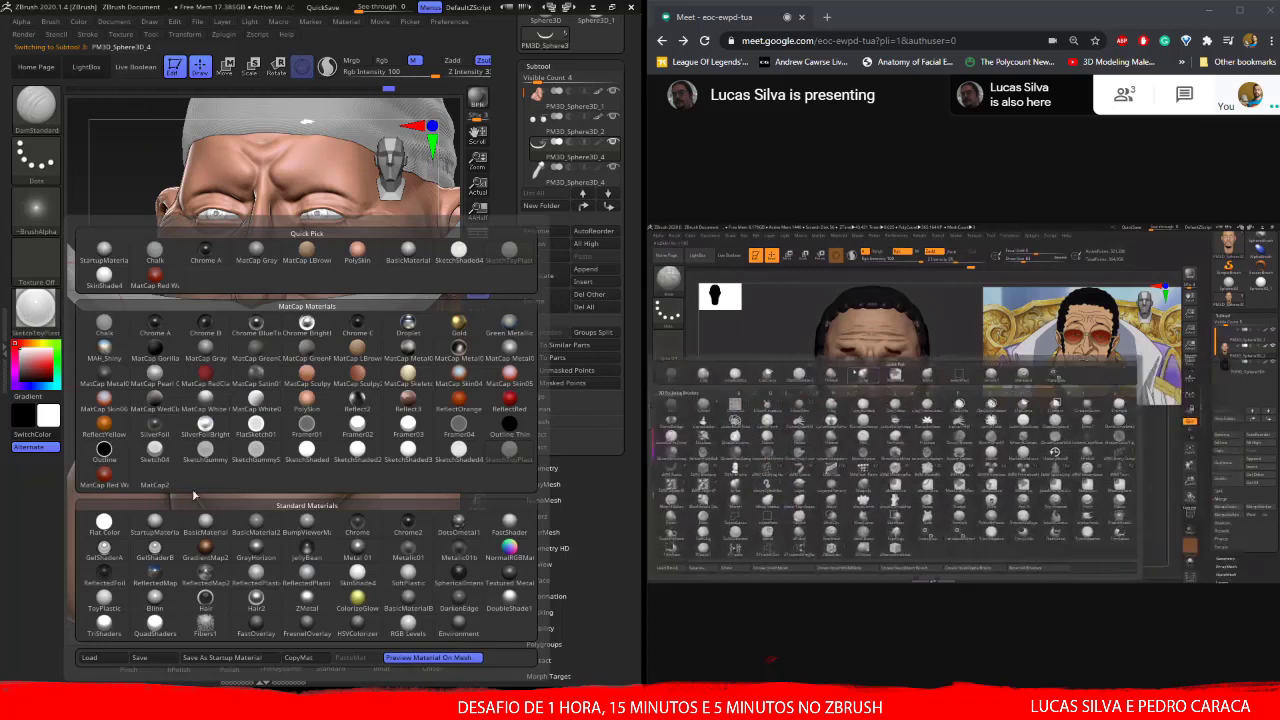
pyautogui.click(328, 459)
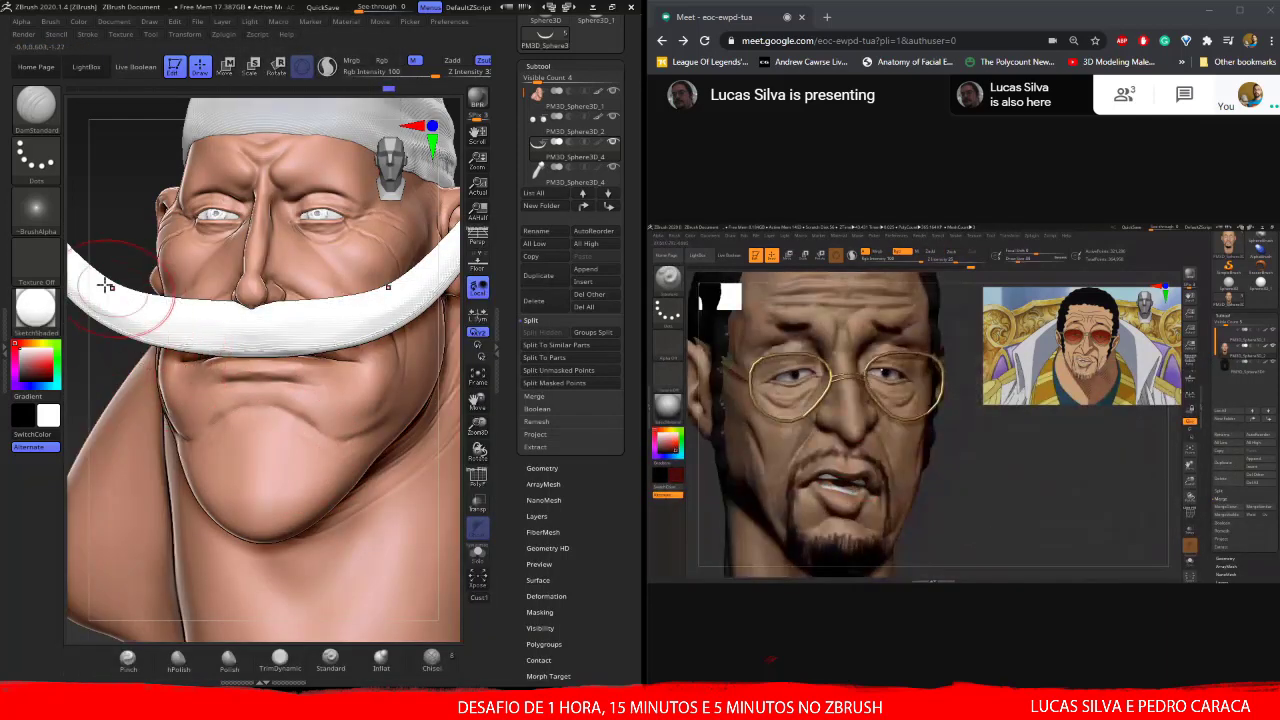
pyautogui.click(34, 315)
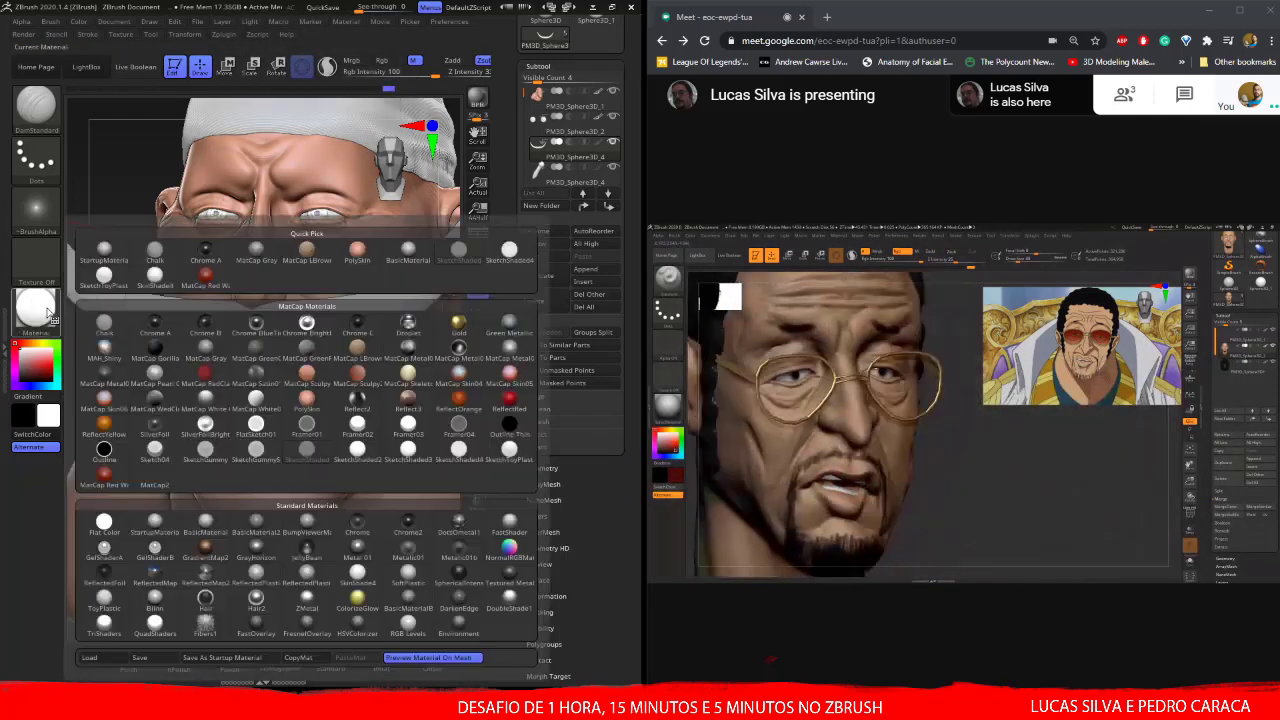
pyautogui.click(158, 520)
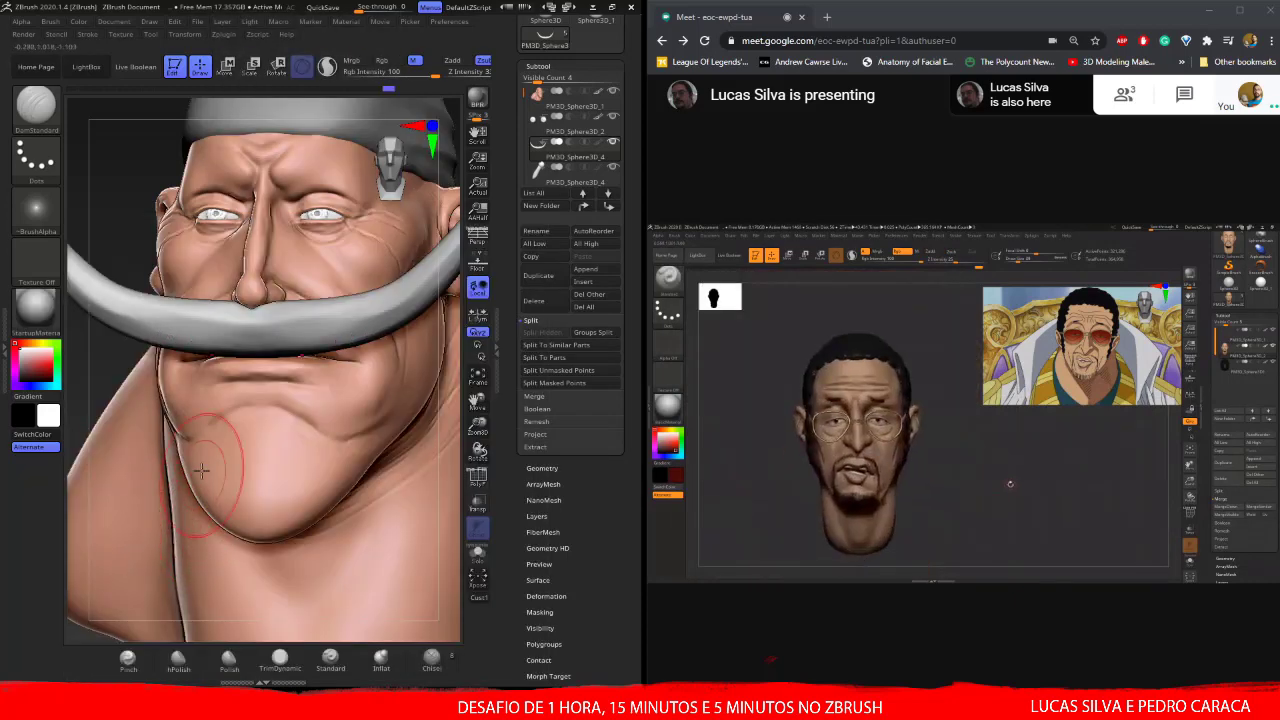
# - Round out the chin below the mouth and zoom in on the eye
pyautogui.keyDown('ctrl'); pyautogui.moveTo(201, 470); pyautogui.dragTo(294, 378, button='right'); pyautogui.keyUp('ctrl')
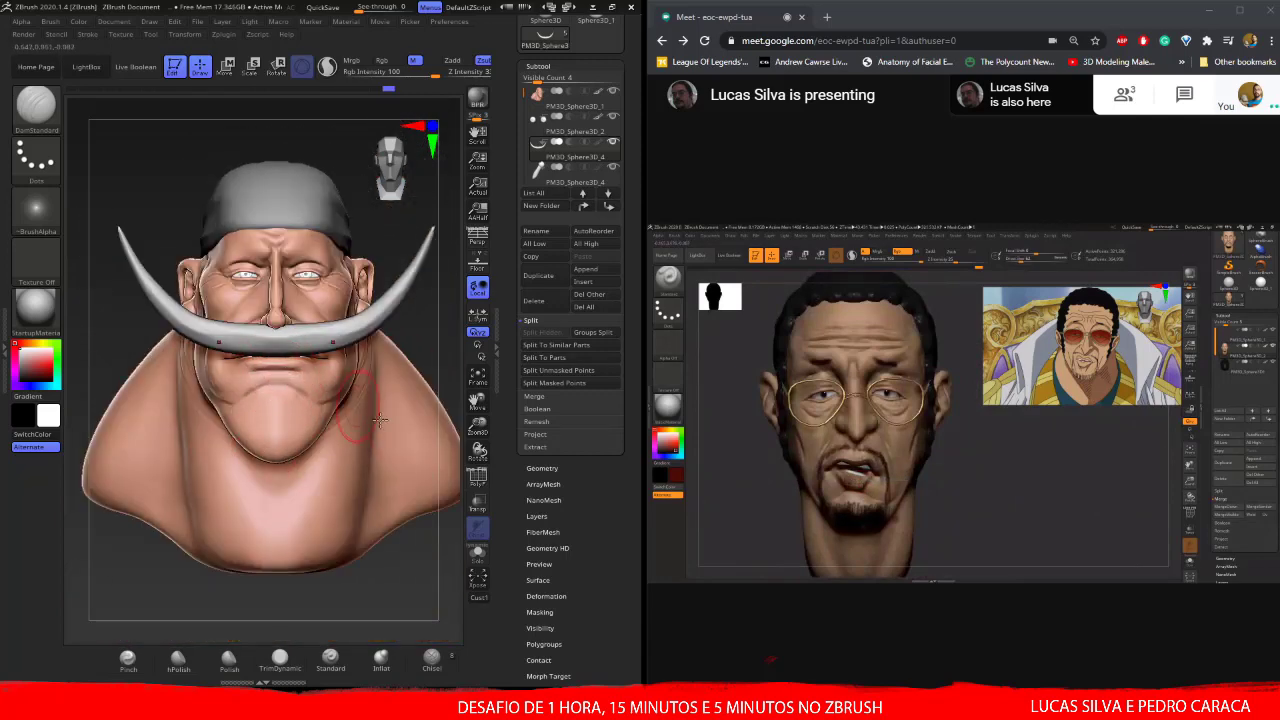
pyautogui.moveTo(296, 397); pyautogui.dragTo(287, 419)
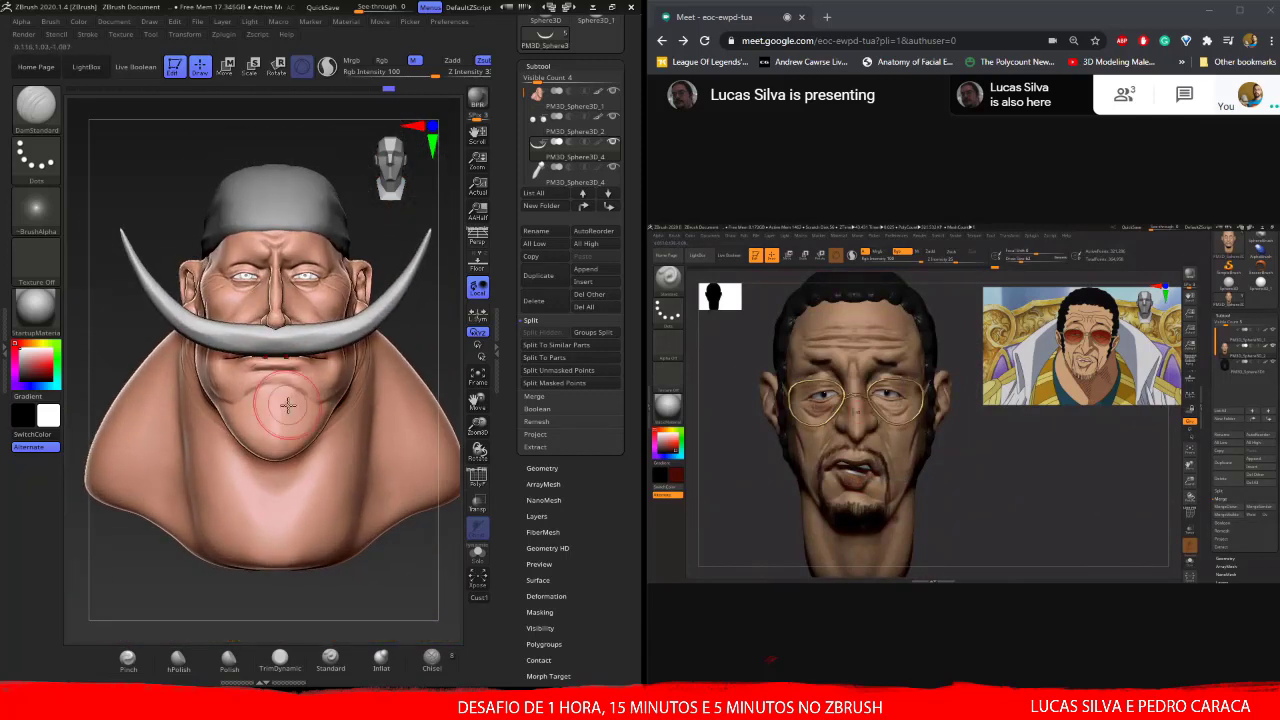
pyautogui.keyDown('ctrl'); pyautogui.moveTo(222, 277); pyautogui.dragTo(222, 443, button='right'); pyautogui.keyUp('ctrl')
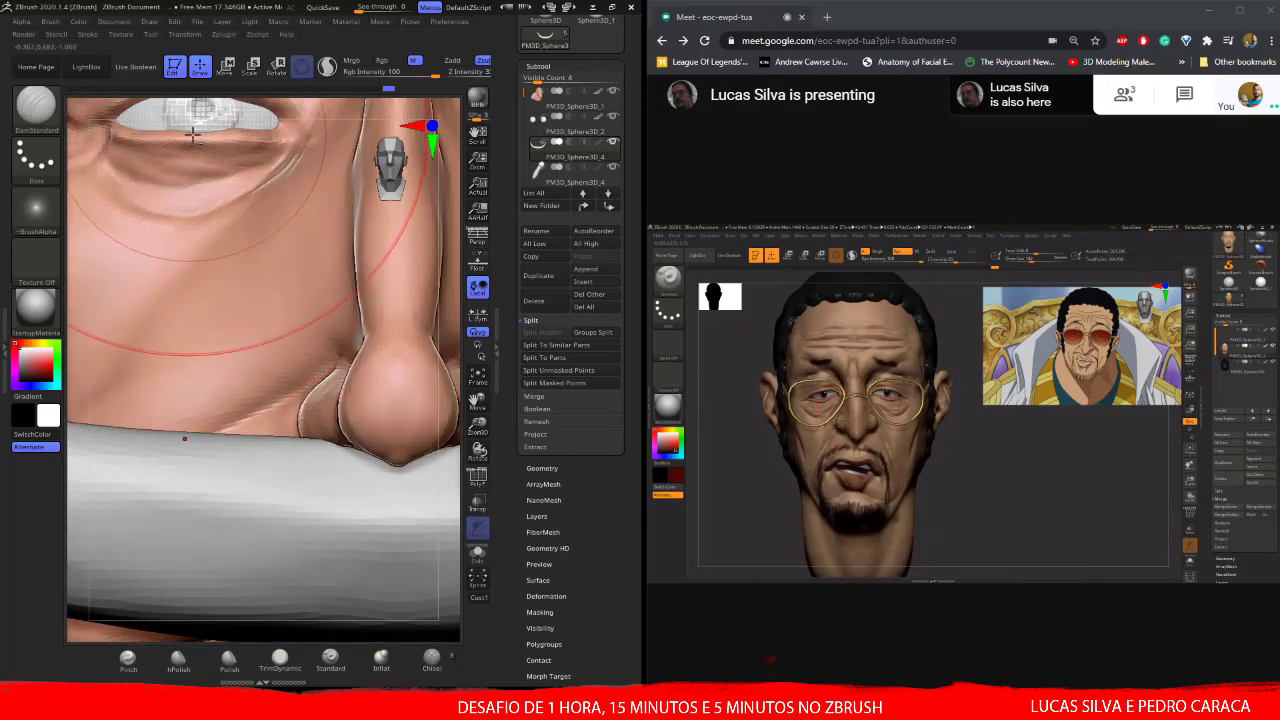
pyautogui.moveTo(199, 131)
pyautogui.keyDown('alt'); pyautogui.mouseDown(button='right')
pyautogui.moveTo(229, 371)
pyautogui.moveTo(254, 350)
pyautogui.moveTo(185, 342)
pyautogui.moveTo(194, 363)
pyautogui.mouseUp(button='right'); pyautogui.keyUp('alt')
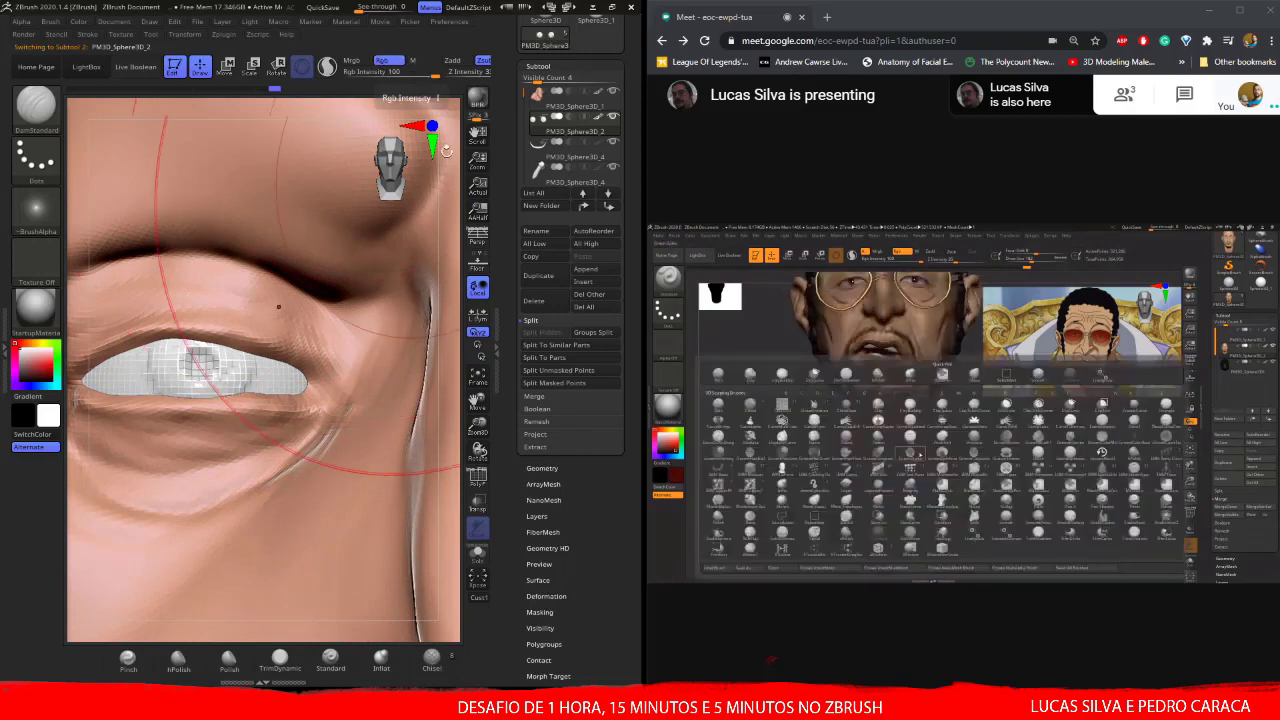
# - Paint a dark iris on the eyeball using the Standard brush with Rgb on
pyautogui.click(330, 660)
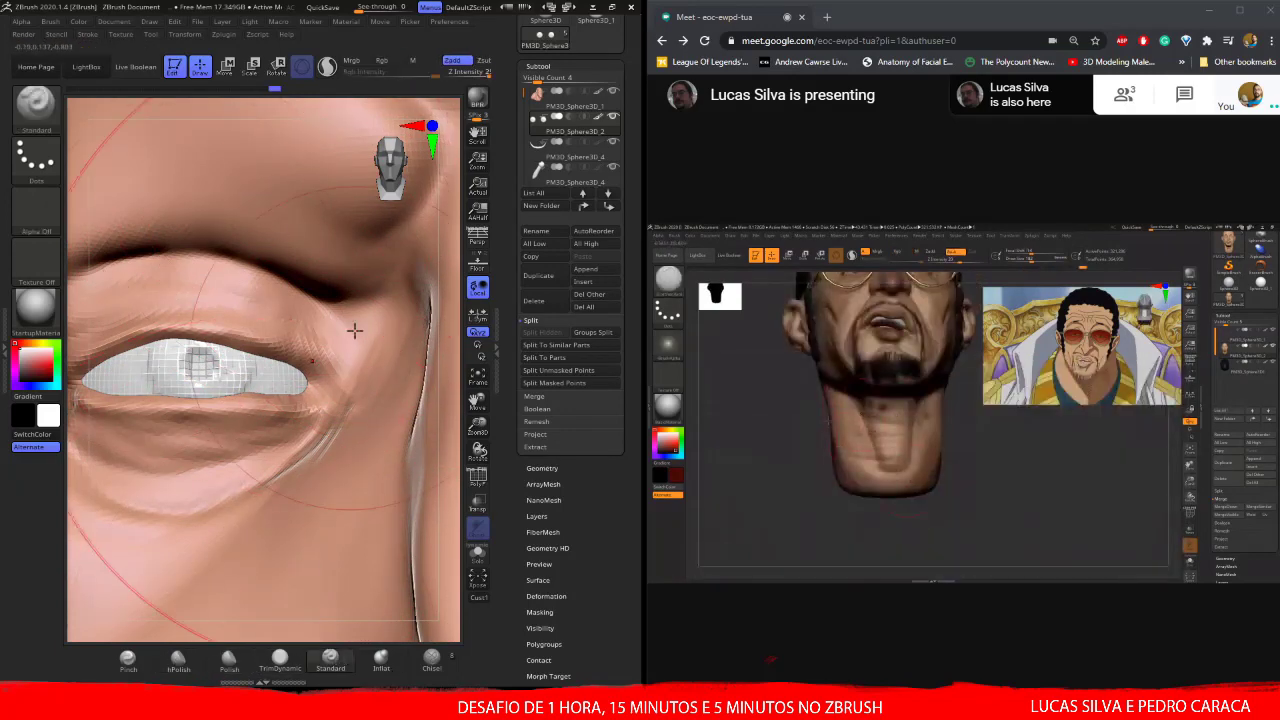
pyautogui.click(415, 62)
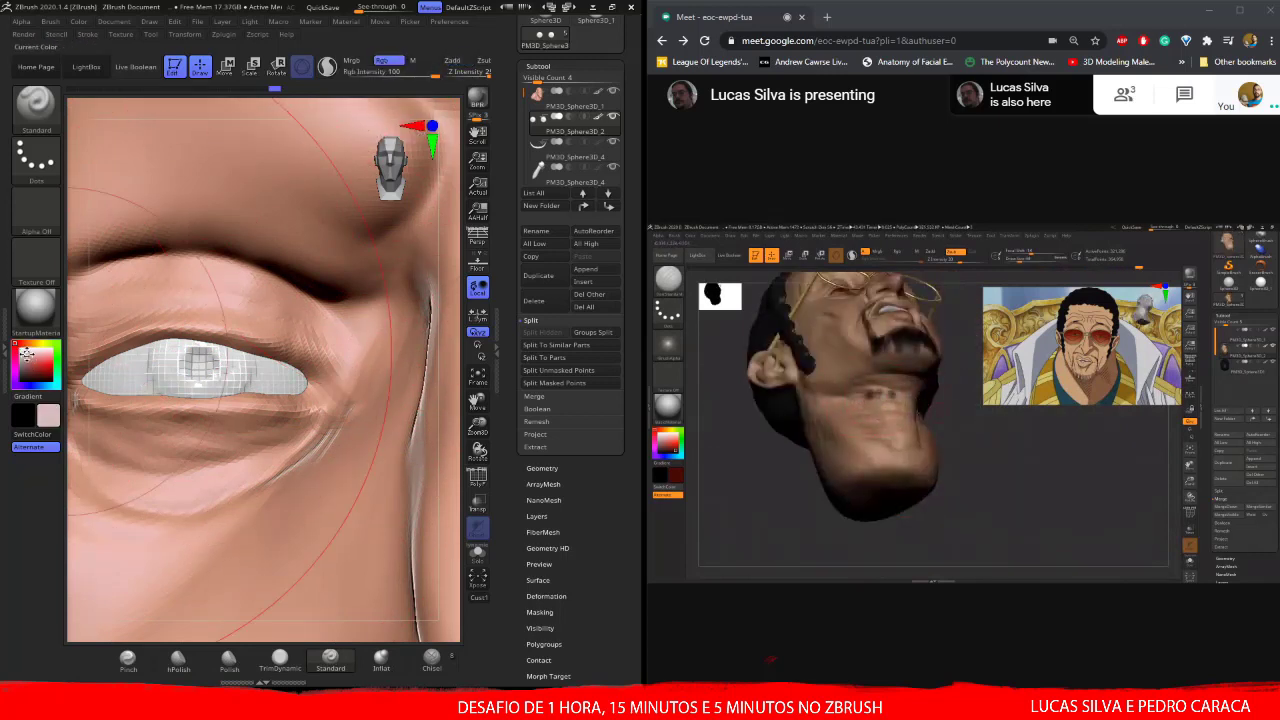
pyautogui.moveTo(32, 364); pyautogui.dragTo(35, 370)
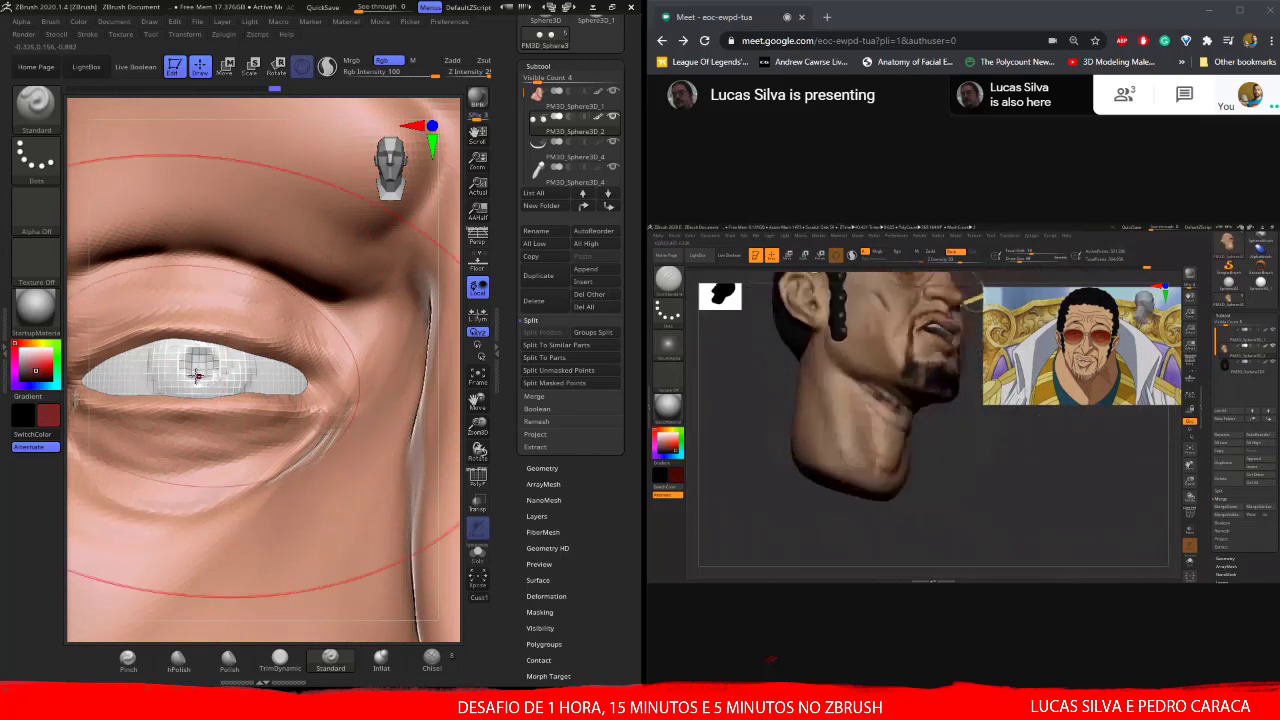
pyautogui.moveTo(185, 366)
pyautogui.mouseDown()
pyautogui.moveTo(172, 364)
pyautogui.moveTo(213, 380)
pyautogui.moveTo(203, 357)
pyautogui.moveTo(229, 366)
pyautogui.mouseUp()
pyautogui.click(29, 376)
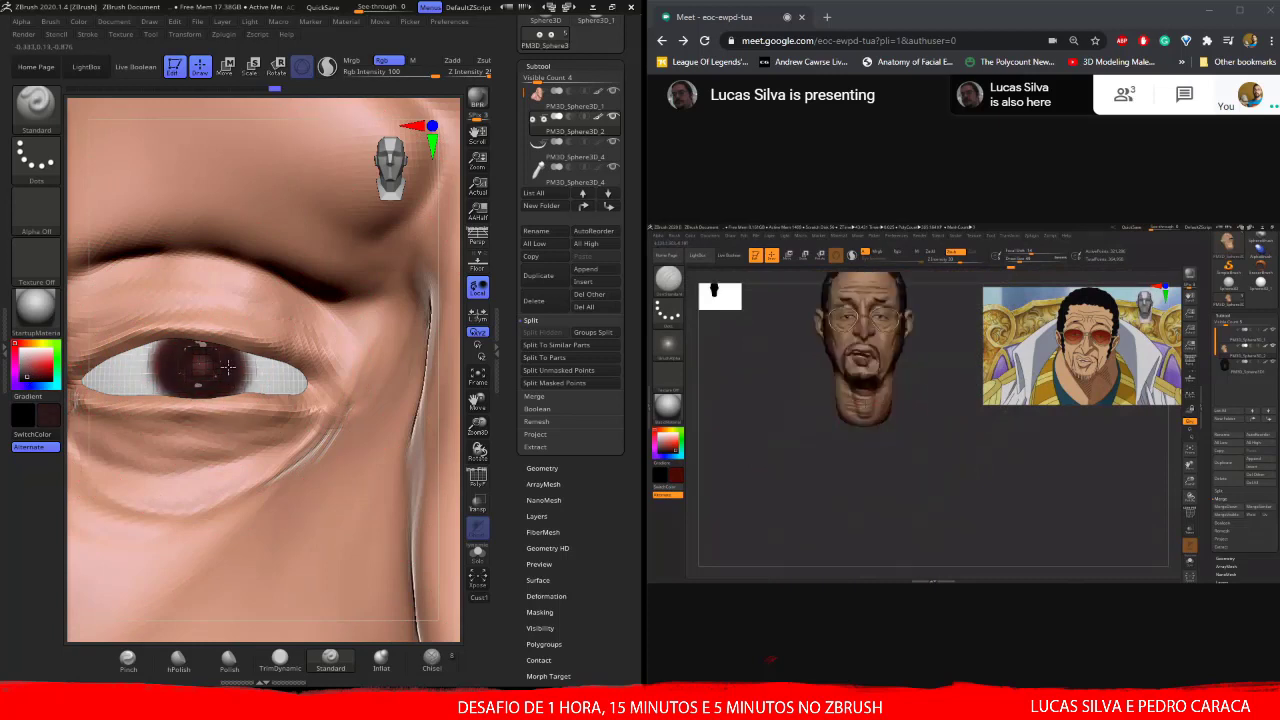
pyautogui.click(20, 384)
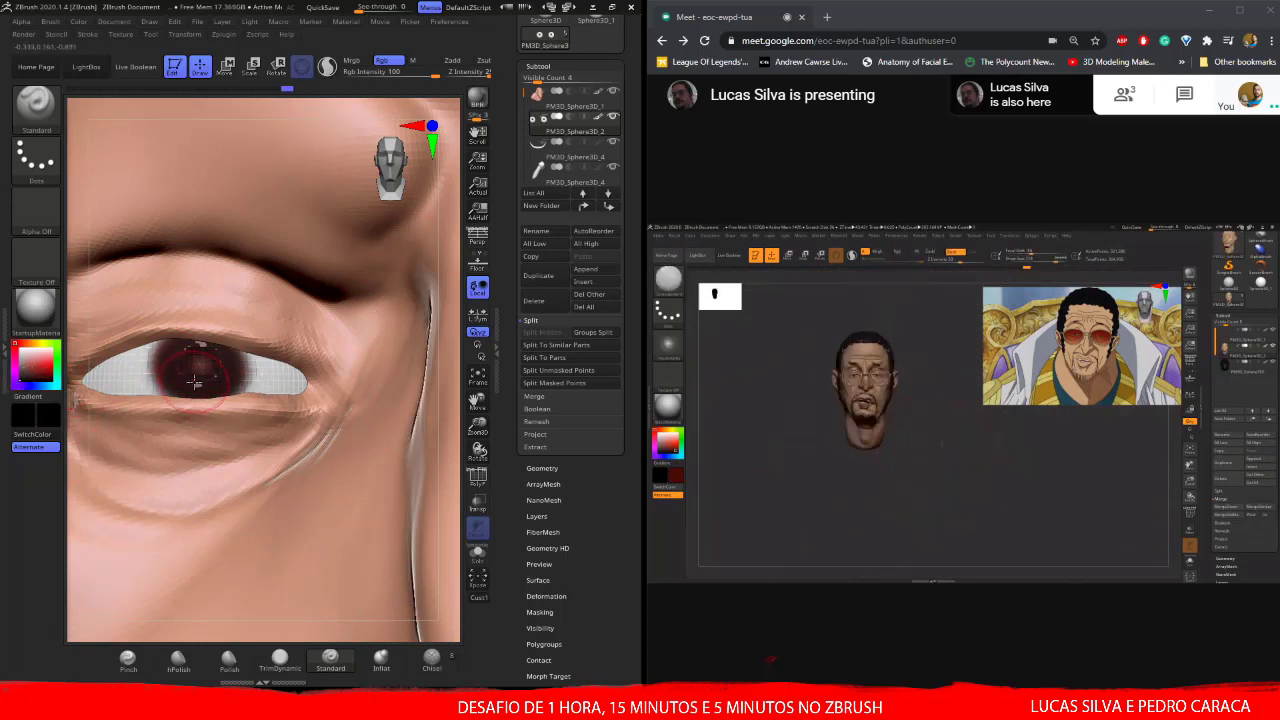
pyautogui.moveTo(240, 370)
pyautogui.mouseDown()
pyautogui.moveTo(150, 368)
pyautogui.moveTo(255, 370)
pyautogui.mouseUp()
pyautogui.moveTo(175, 352); pyautogui.dragTo(208, 362)
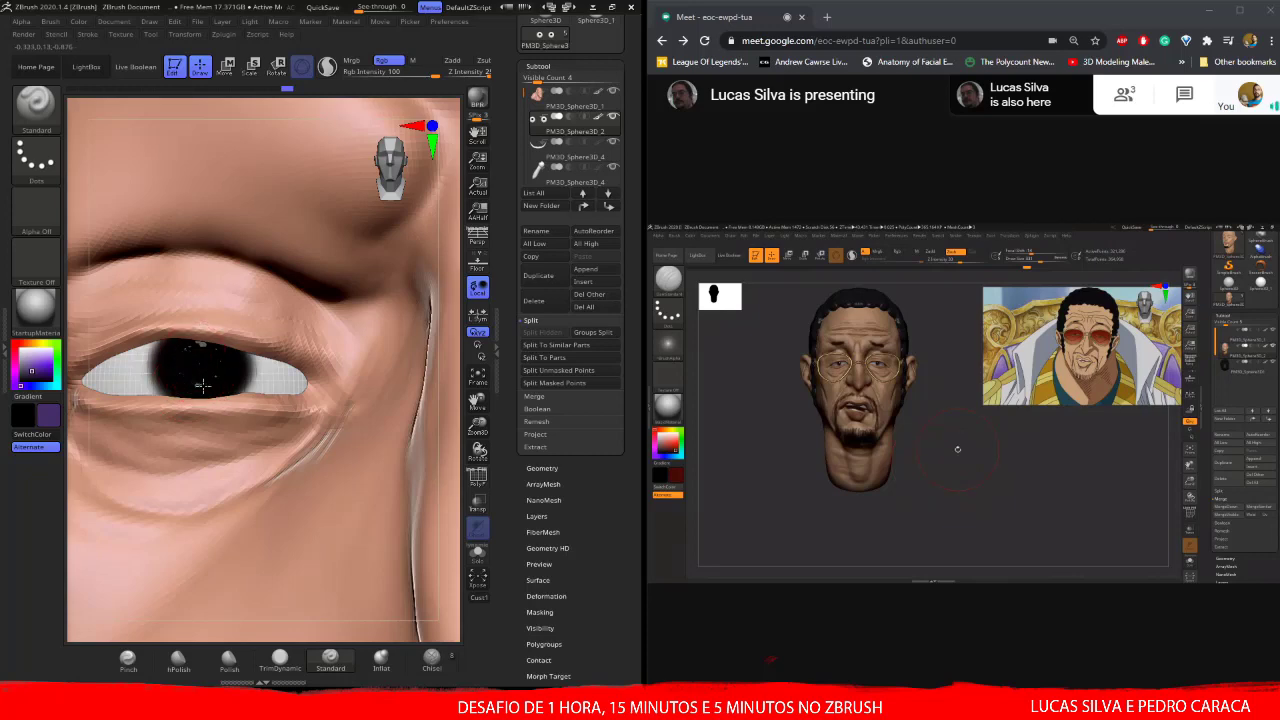
pyautogui.moveTo(203, 385); pyautogui.dragTo(228, 368)
pyautogui.moveTo(185, 345)
pyautogui.keyDown('ctrl'); pyautogui.mouseDown(button='right')
pyautogui.moveTo(273, 375)
pyautogui.moveTo(288, 395)
pyautogui.mouseUp(button='right'); pyautogui.keyUp('ctrl')
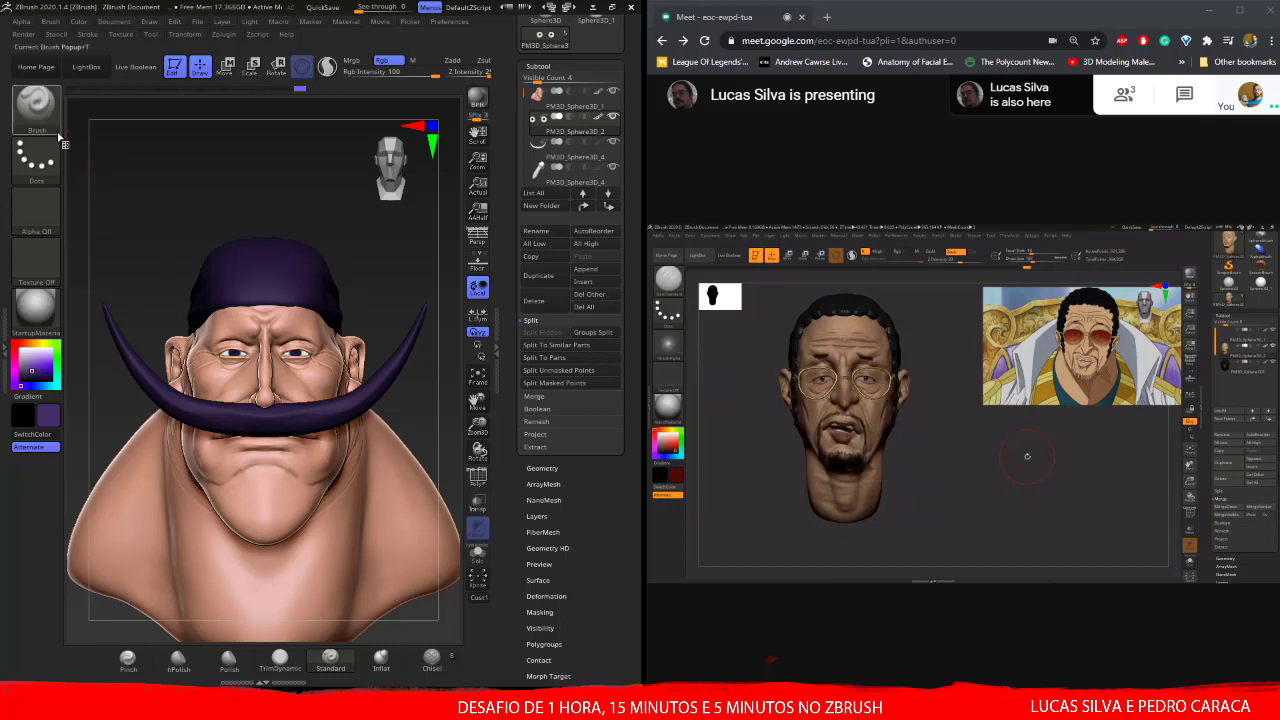
# - Undo the colour fill so the mustache and cap show grey again
pyautogui.hotkey('ctrl', 'z')
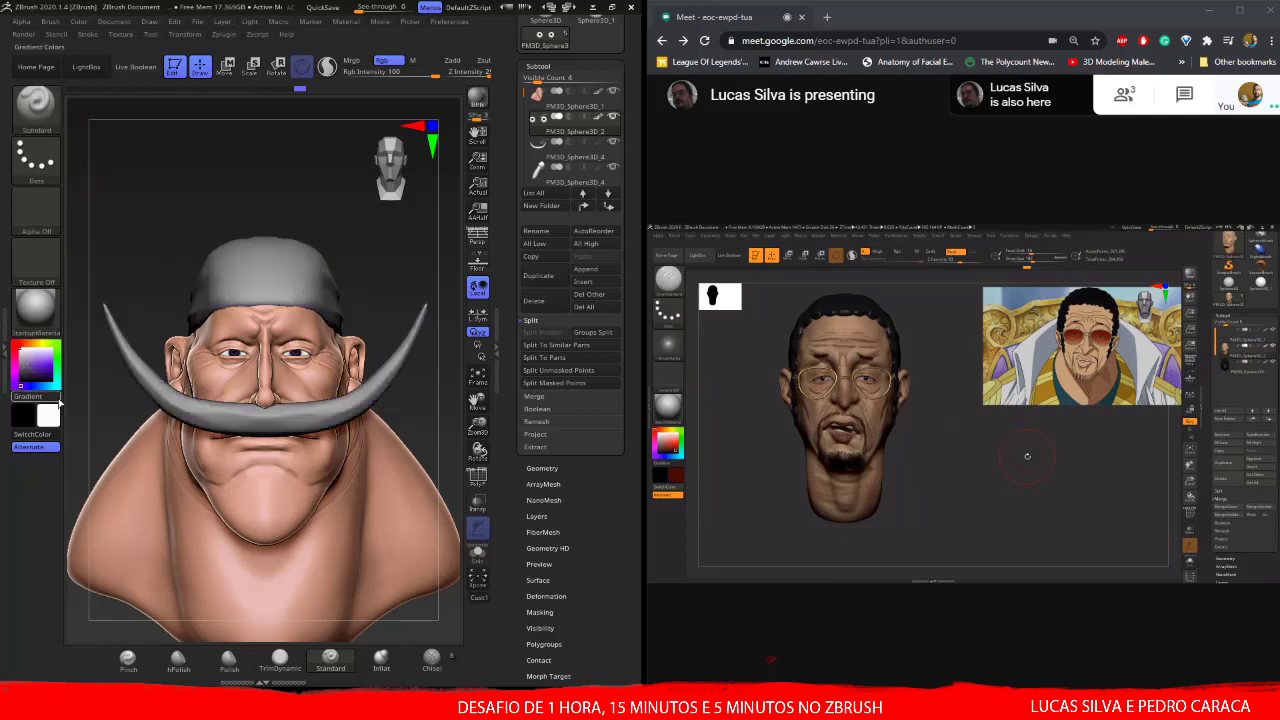
pyautogui.moveTo(281, 394)
pyautogui.mouseDown(button='right')
pyautogui.moveTo(347, 400)
pyautogui.moveTo(292, 400)
pyautogui.mouseUp(button='right')
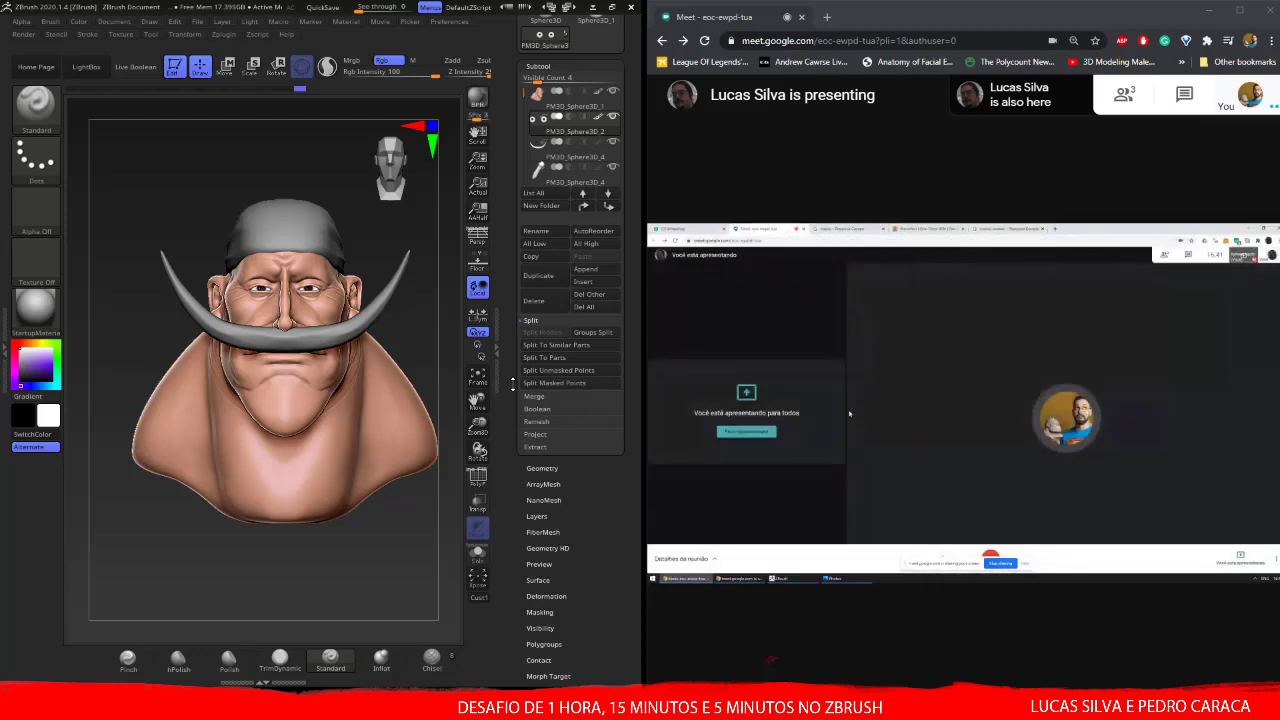
# - Take over as main presenter in Google Meet and share only the ZBrush window
pyautogui.click(900, 159)
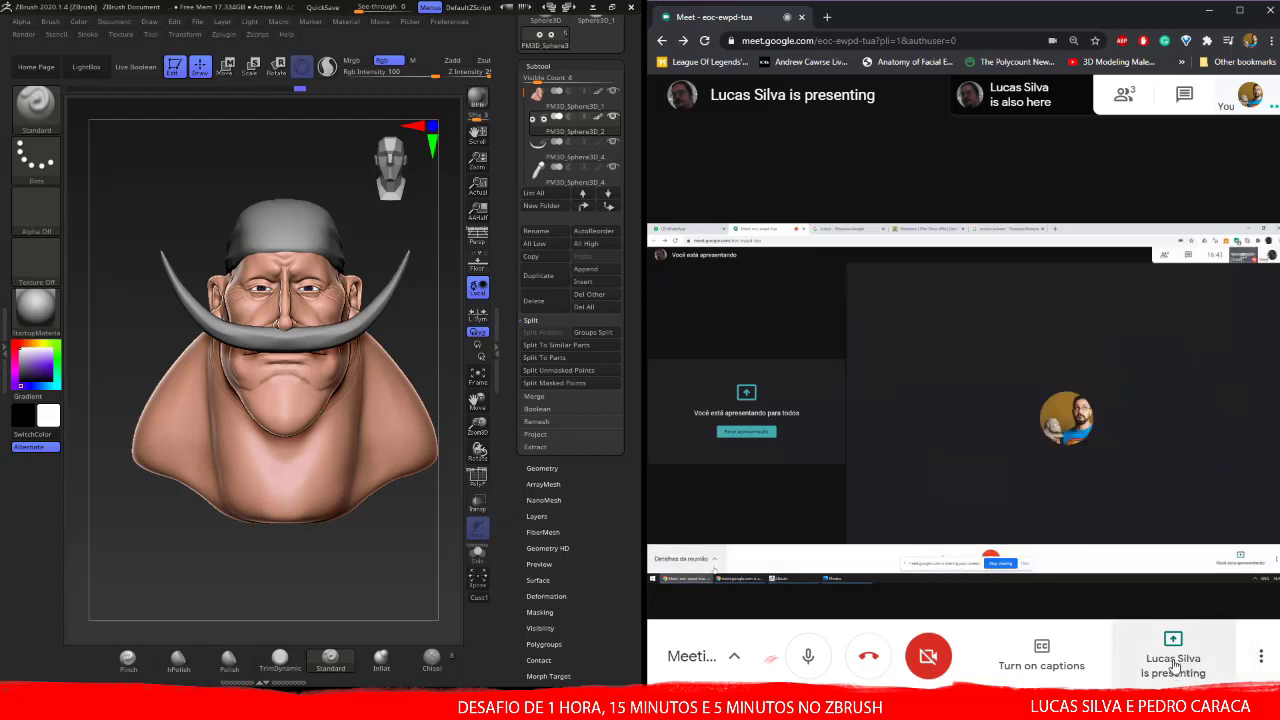
pyautogui.click(1176, 668)
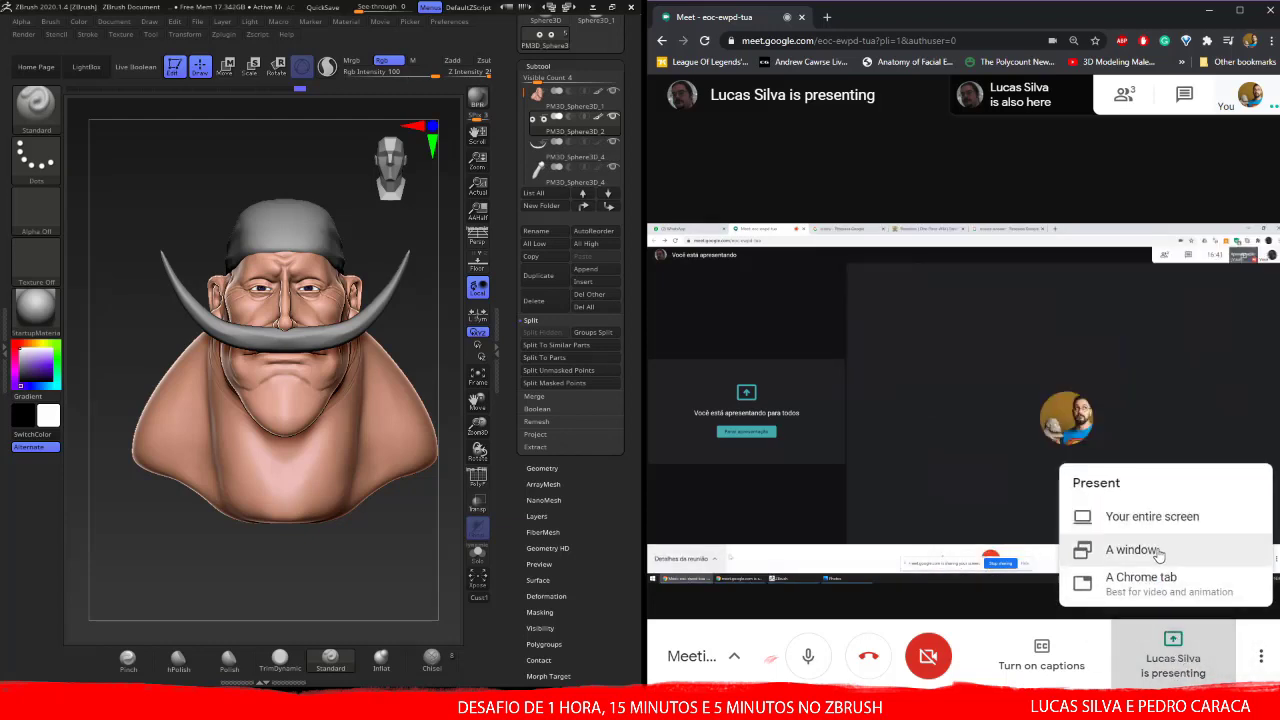
pyautogui.click(1132, 517)
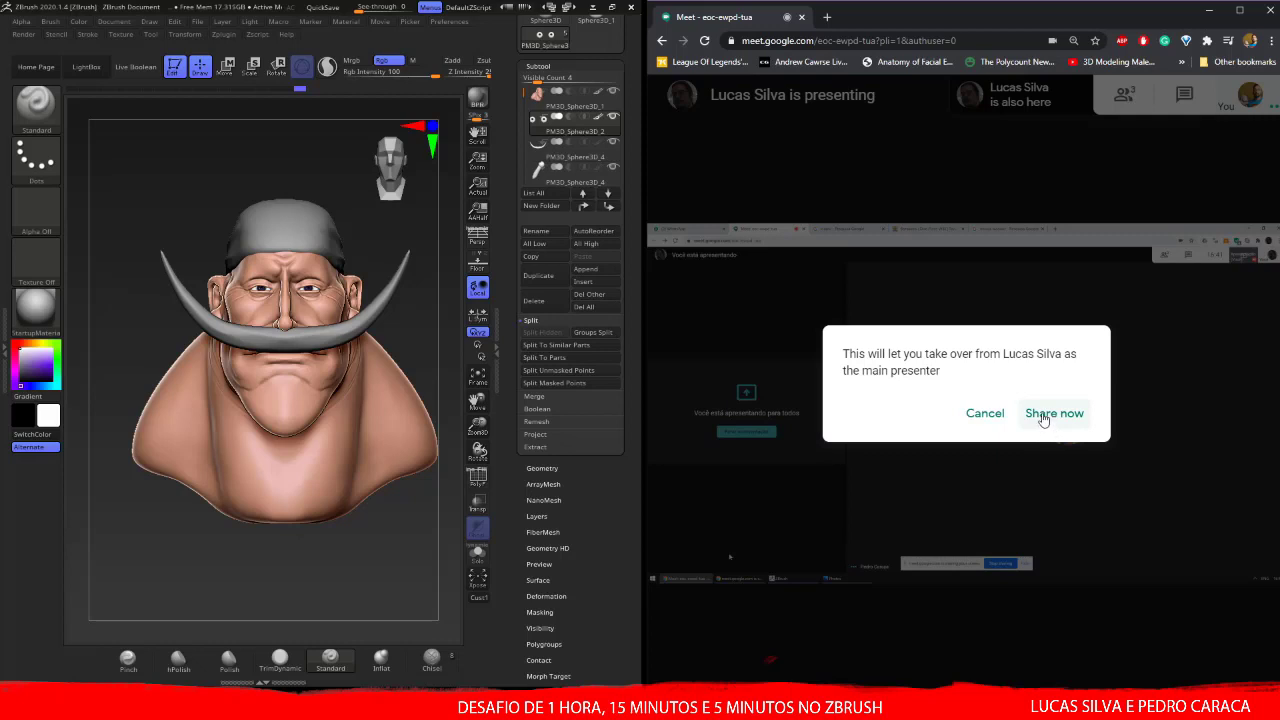
pyautogui.click(1043, 416)
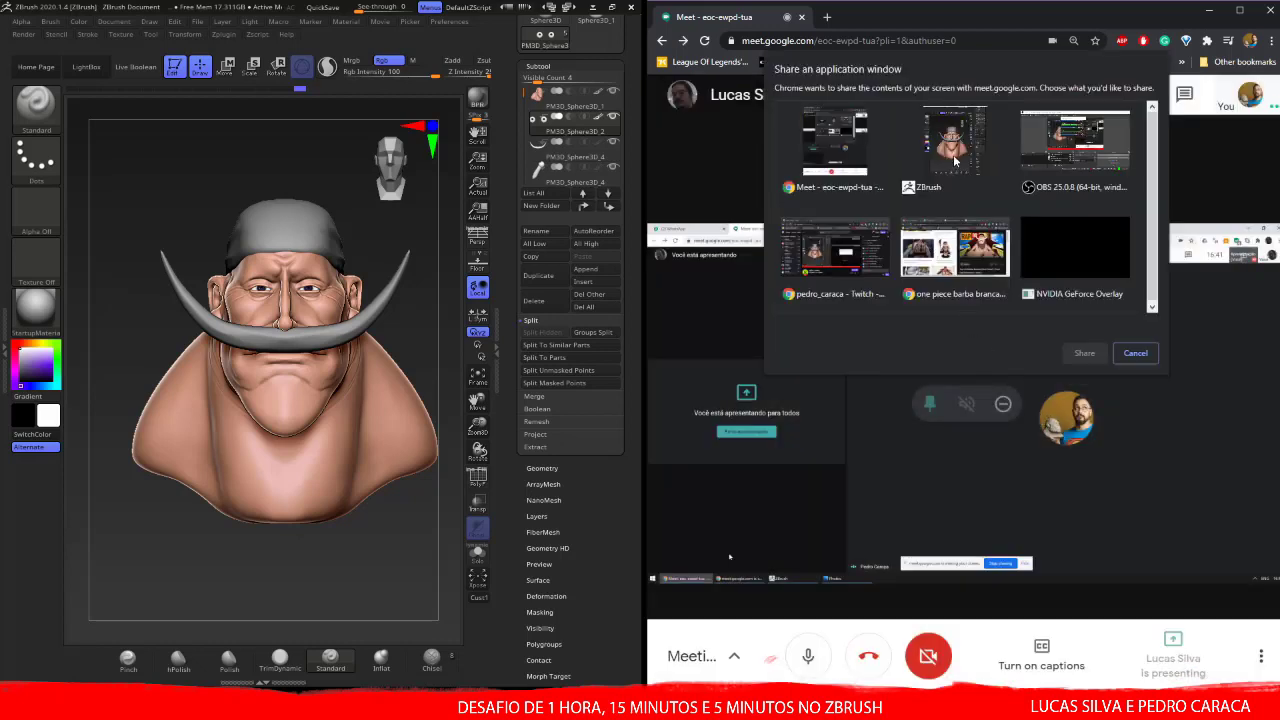
pyautogui.click(953, 159)
pyautogui.click(1099, 357)
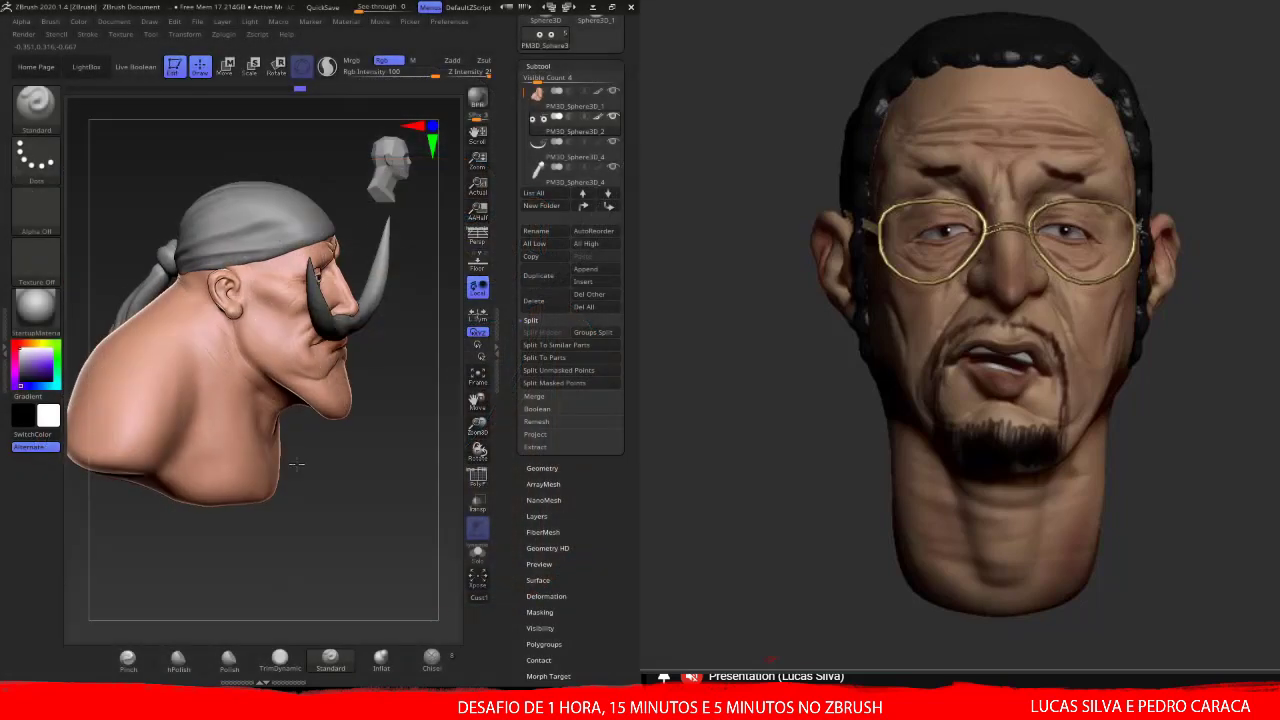
# - Orbit the bust to check the upturned mustache from three-quarter and front views
pyautogui.moveTo(312, 420)
pyautogui.mouseDown()
pyautogui.moveTo(340, 423)
pyautogui.moveTo(330, 463)
pyautogui.moveTo(316, 452)
pyautogui.mouseUp()
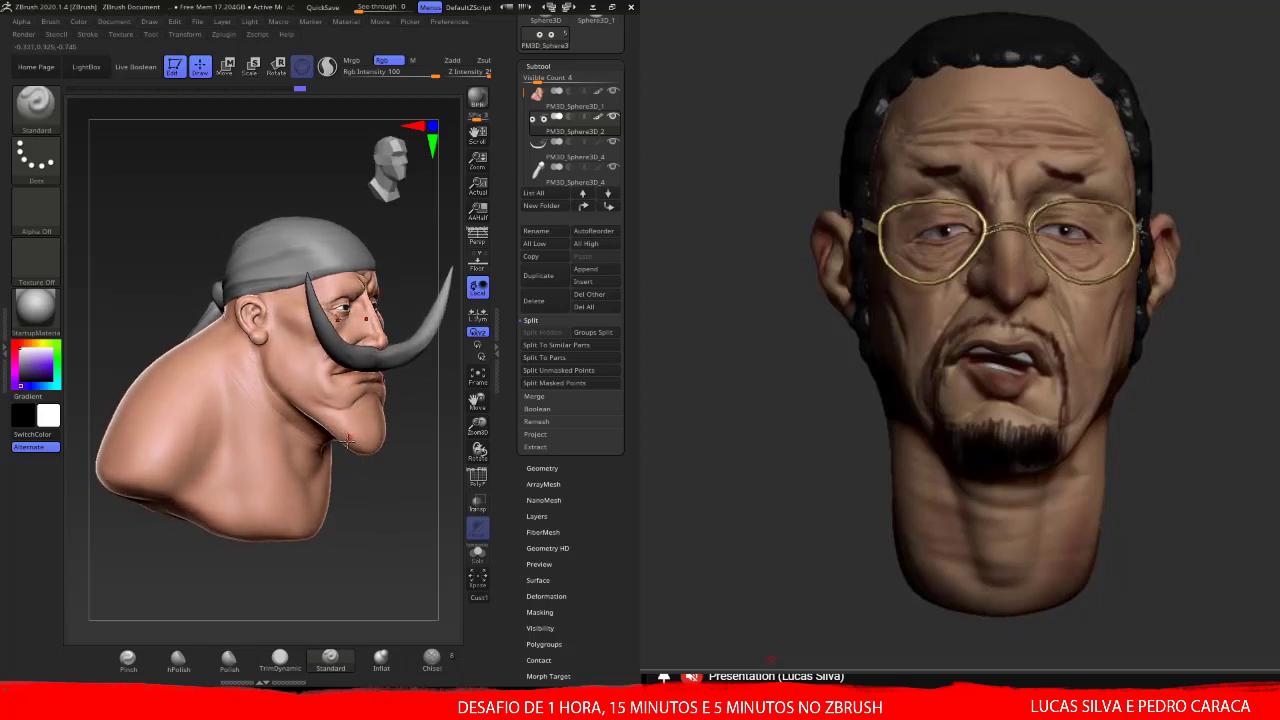
pyautogui.moveTo(308, 450)
pyautogui.mouseDown()
pyautogui.moveTo(340, 505)
pyautogui.moveTo(312, 495)
pyautogui.mouseUp()
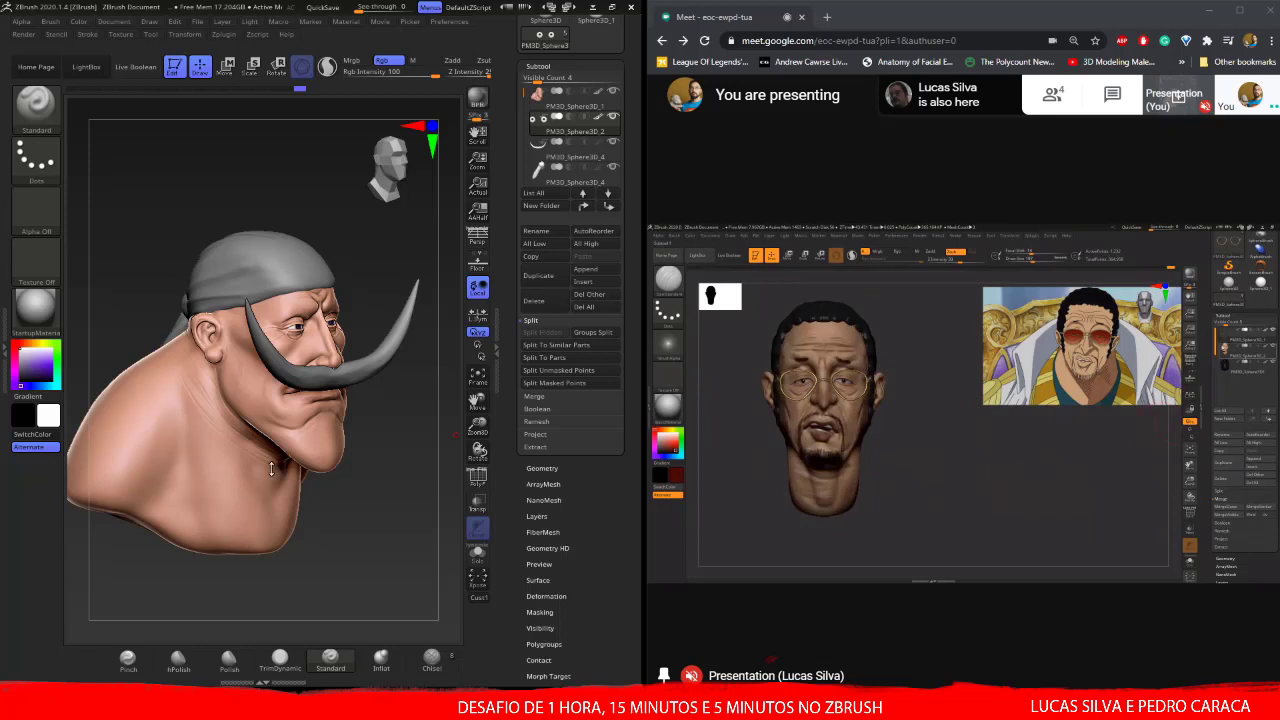
# - Turn the bust toward the front and open the File menu's project save commands
pyautogui.moveTo(270, 470)
pyautogui.mouseDown()
pyautogui.moveTo(190, 433)
pyautogui.moveTo(300, 372)
pyautogui.mouseUp()
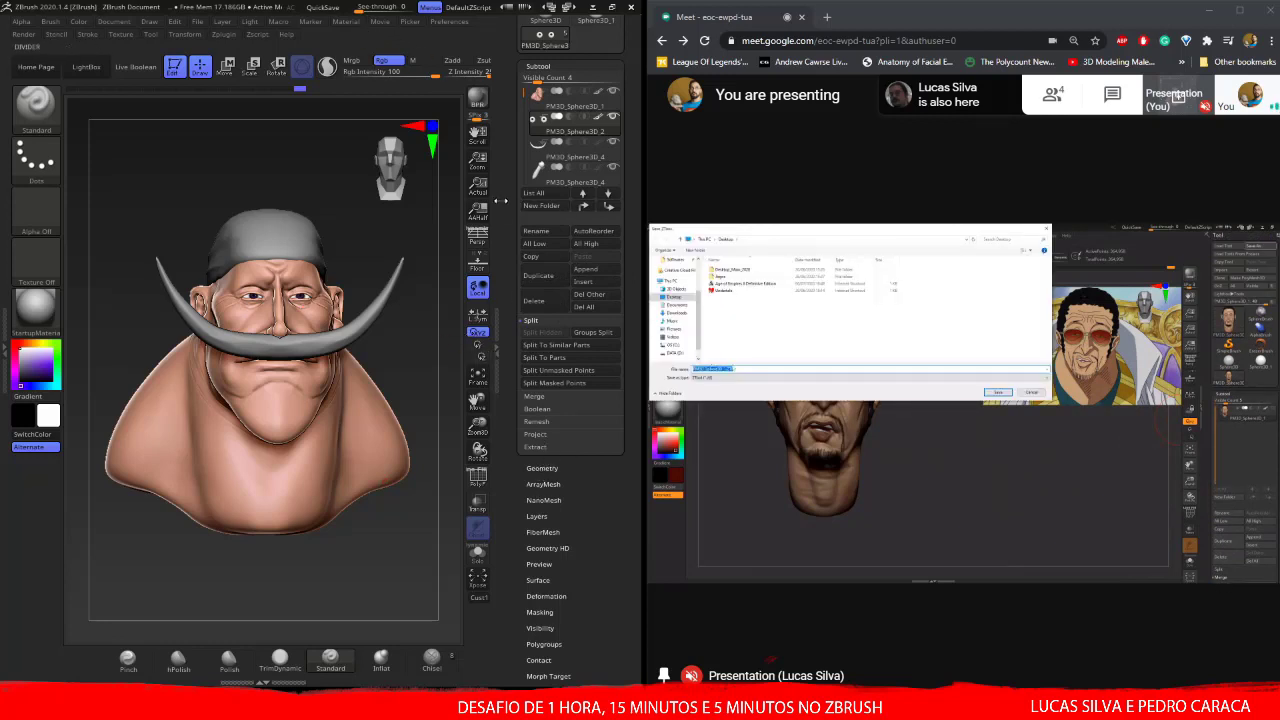
pyautogui.scroll(3, 515, 263)
pyautogui.click(592, 61)
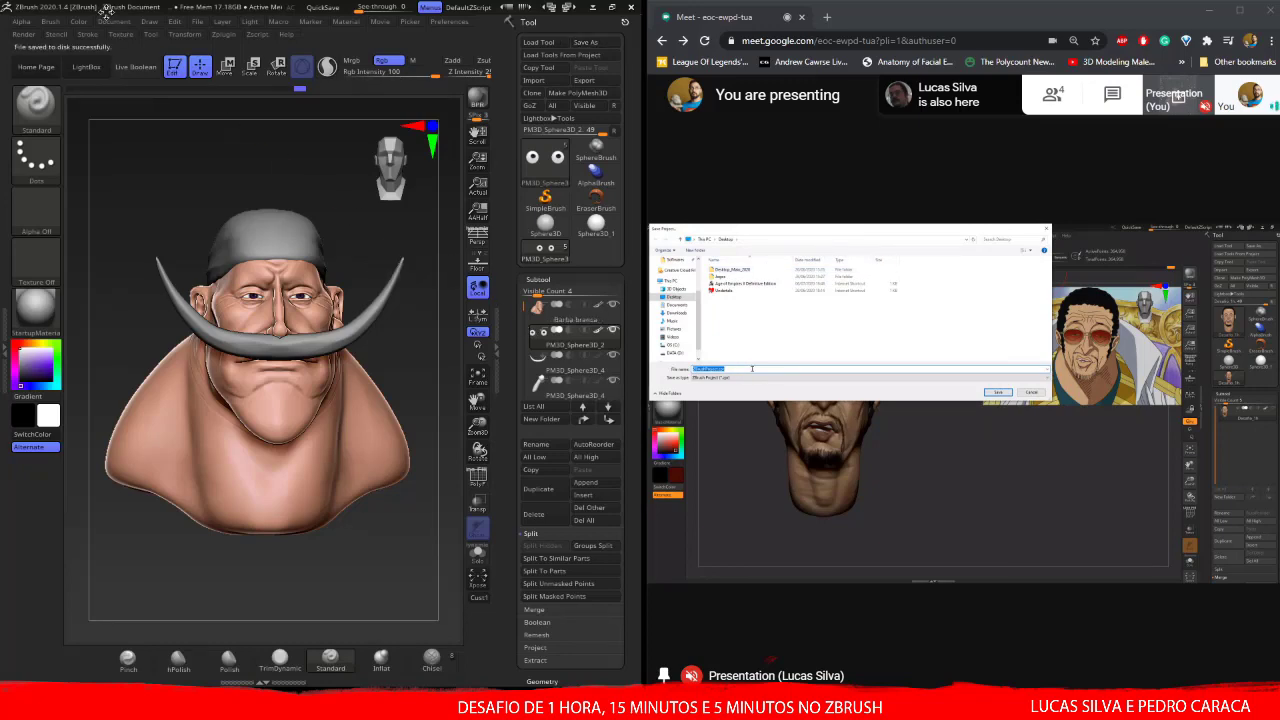
pyautogui.click(113, 24)
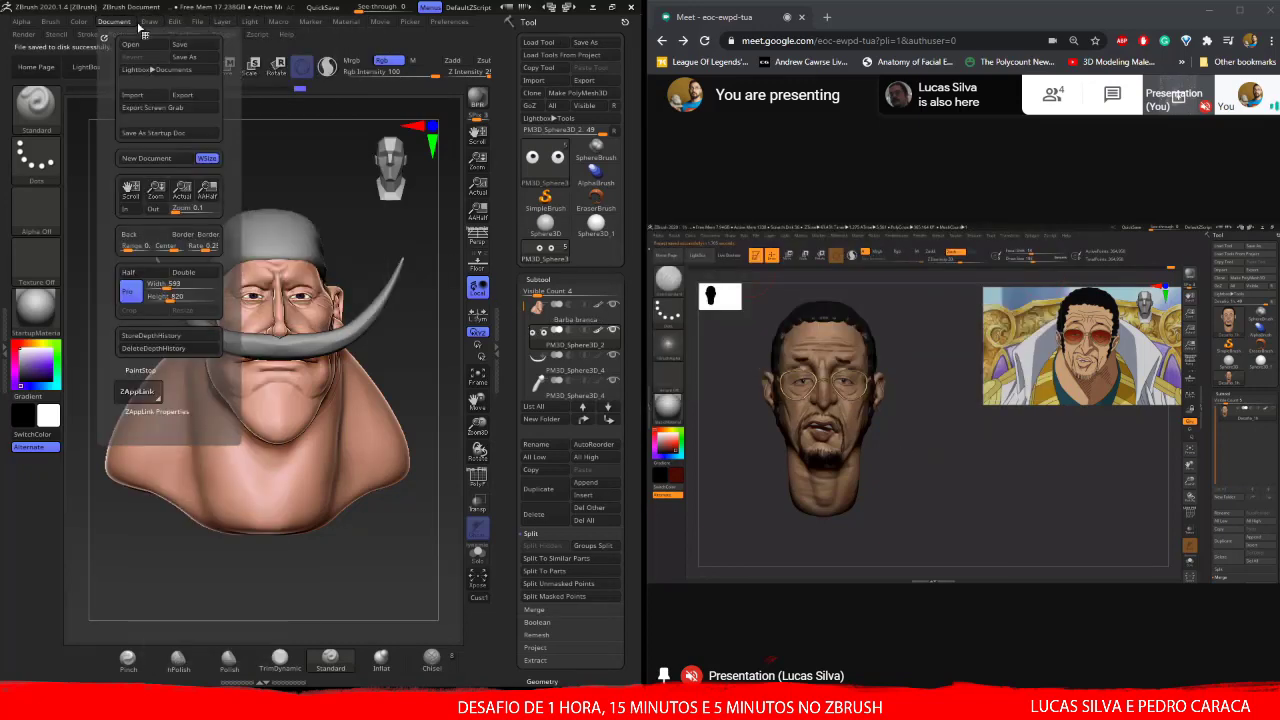
pyautogui.moveTo(197, 21)
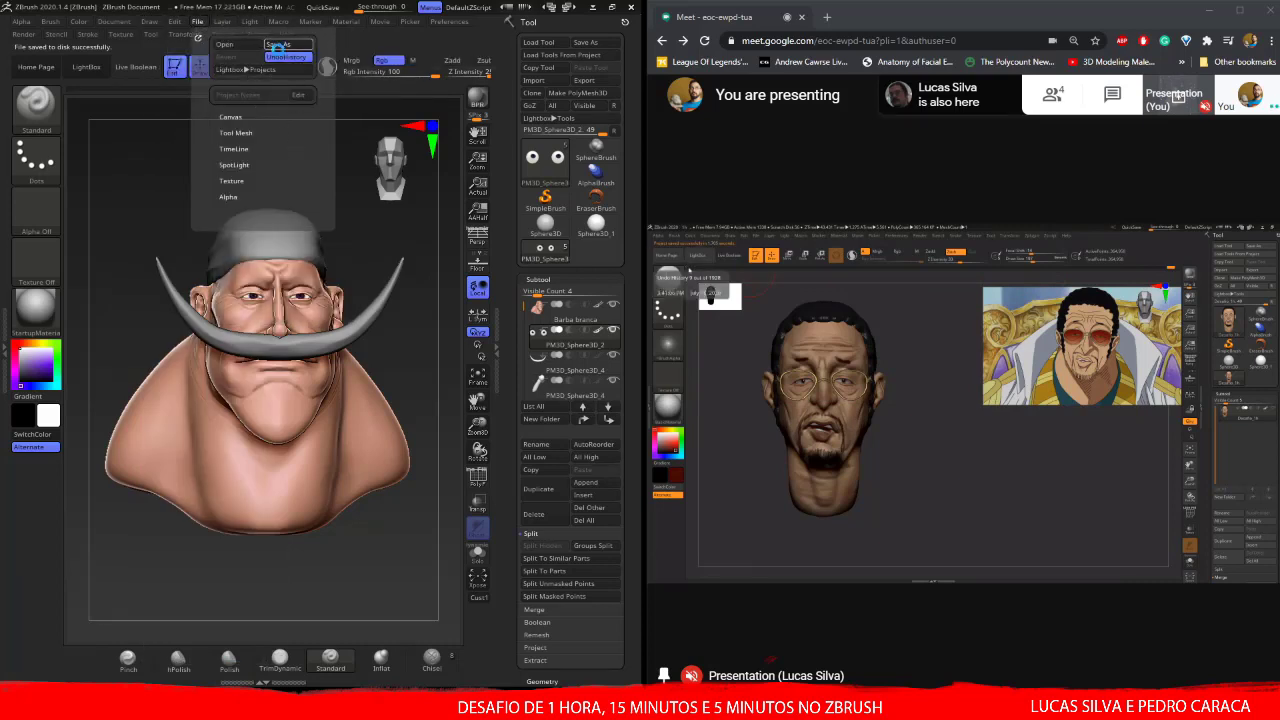
# - Save the project as 'Barba branca' and swap the bust for a plain Sphere3D tool
pyautogui.click(278, 46)
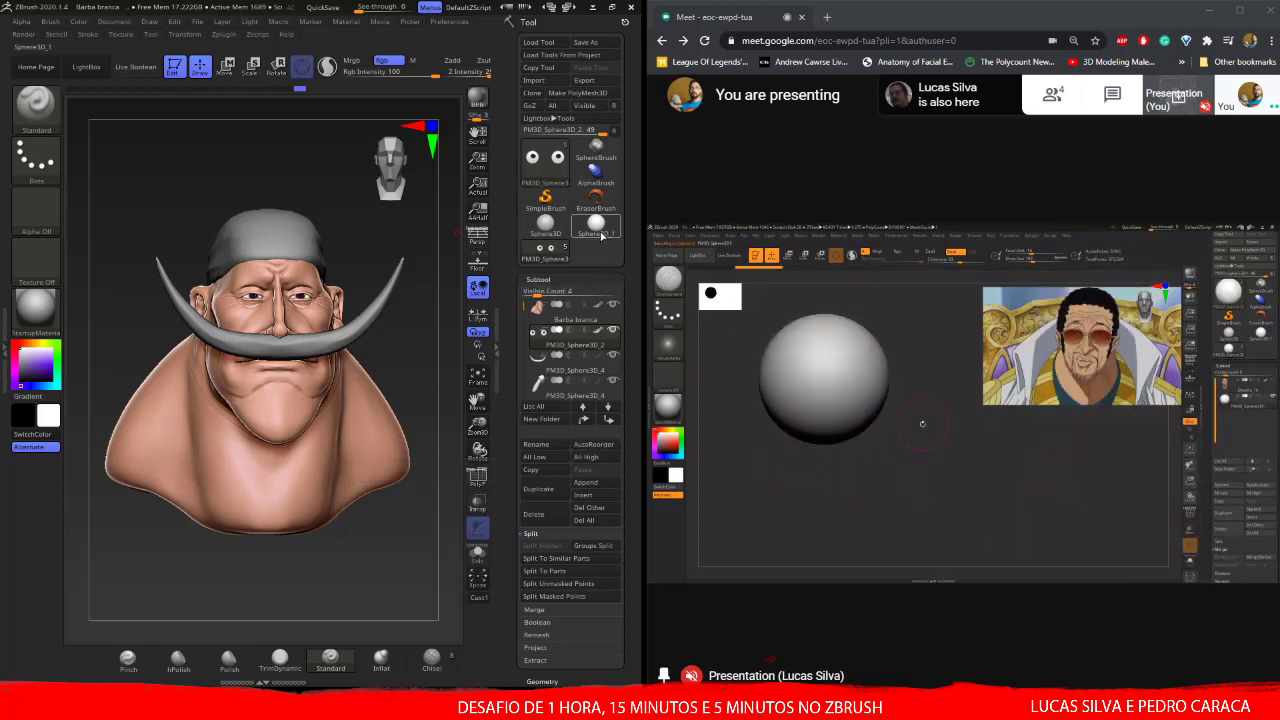
pyautogui.click(545, 229)
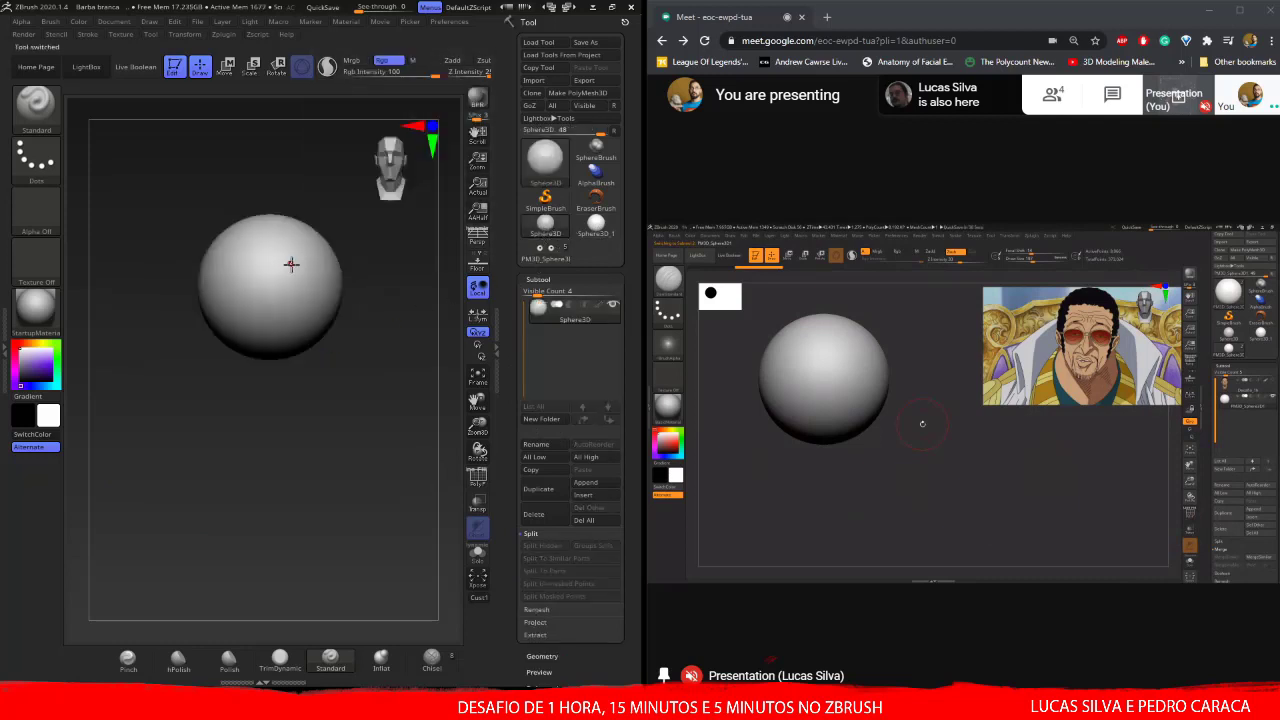
pyautogui.keyDown('alt'); pyautogui.moveTo(286, 263); pyautogui.dragTo(265, 332, button='right'); pyautogui.keyUp('alt')
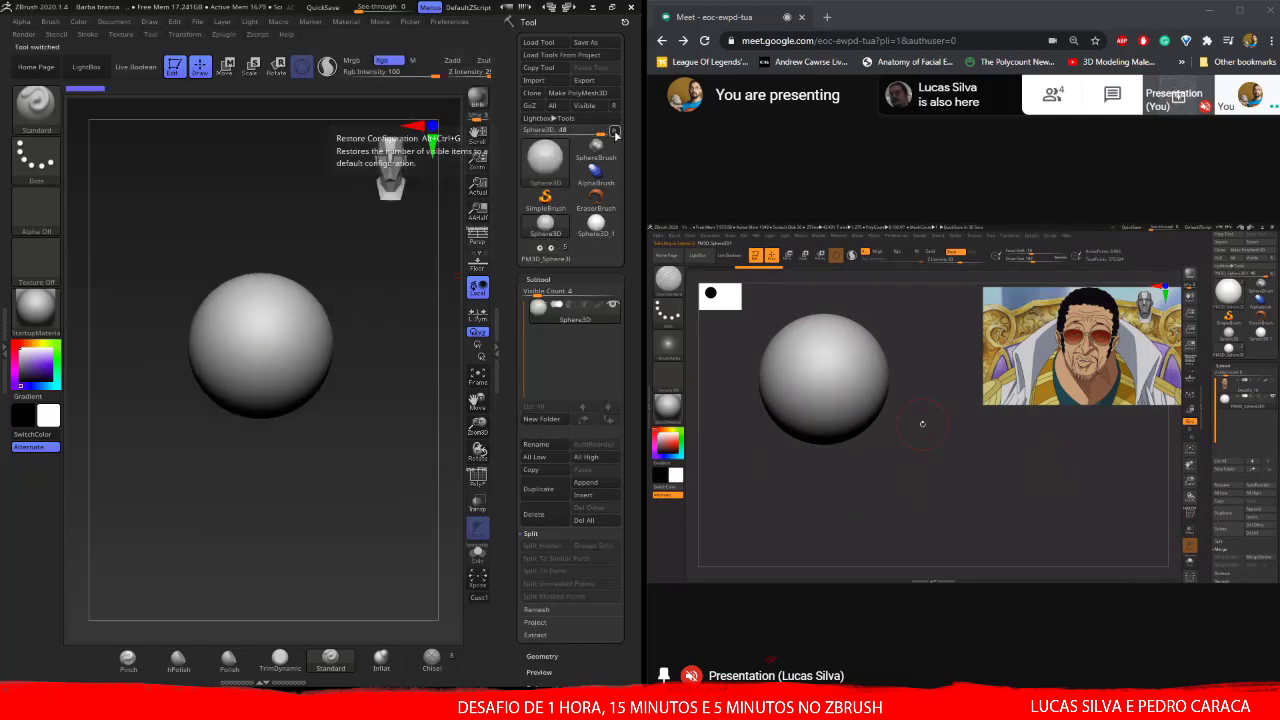
pyautogui.press('space')
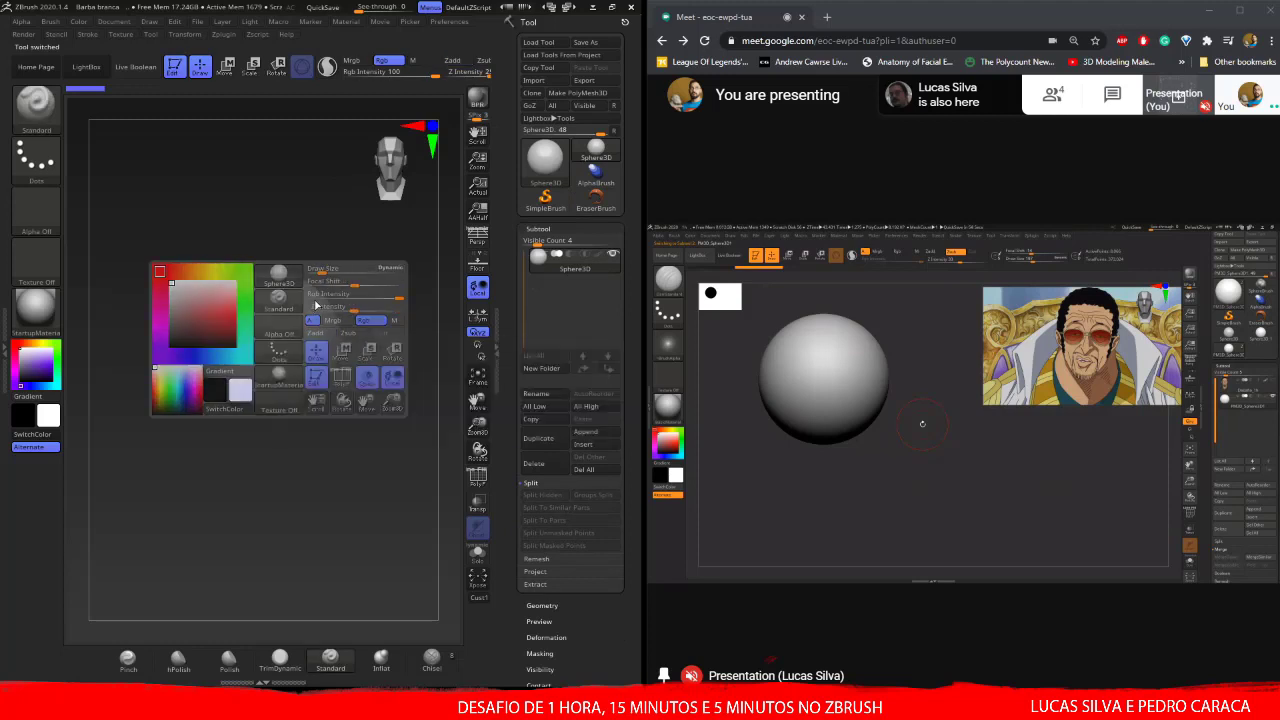
pyautogui.keyDown('alt'); pyautogui.moveTo(274, 354); pyautogui.dragTo(286, 360, button='right'); pyautogui.keyUp('alt')
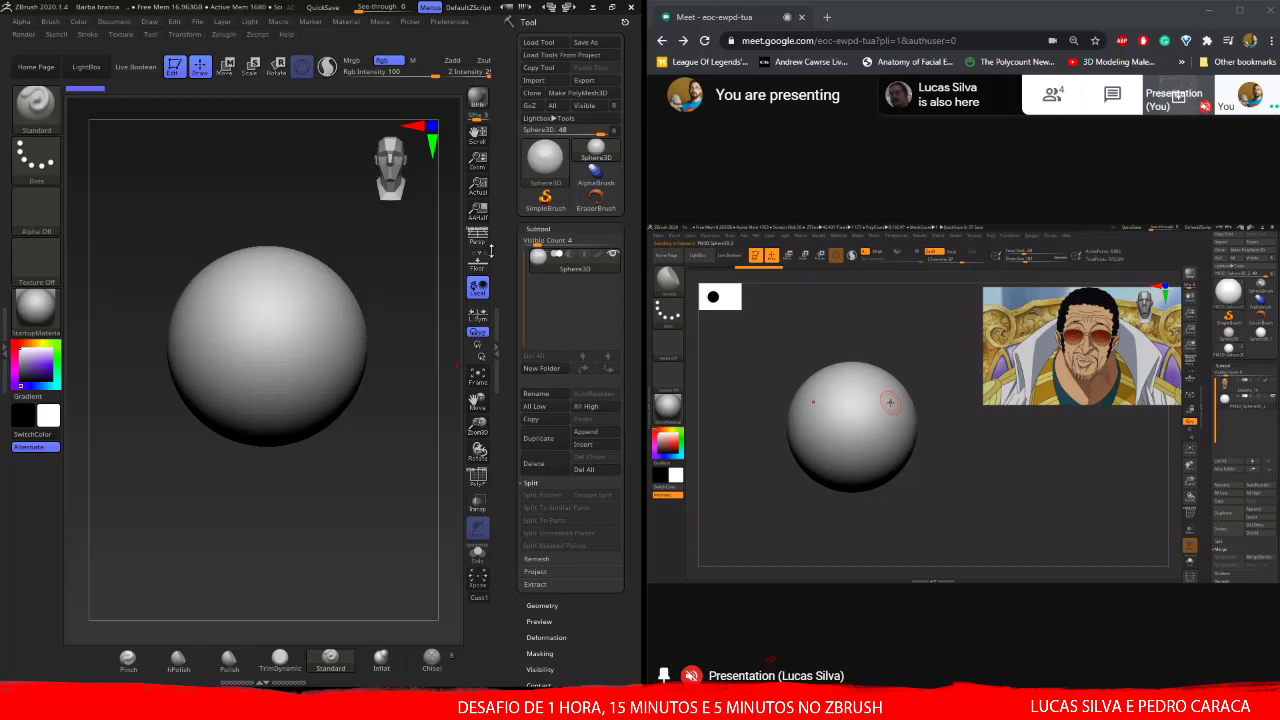
# - Convert the primitive sphere to a PolyMesh3D and frame it in the view
pyautogui.click(266, 395)
pyautogui.click(305, 411)
pyautogui.click(345, 438)
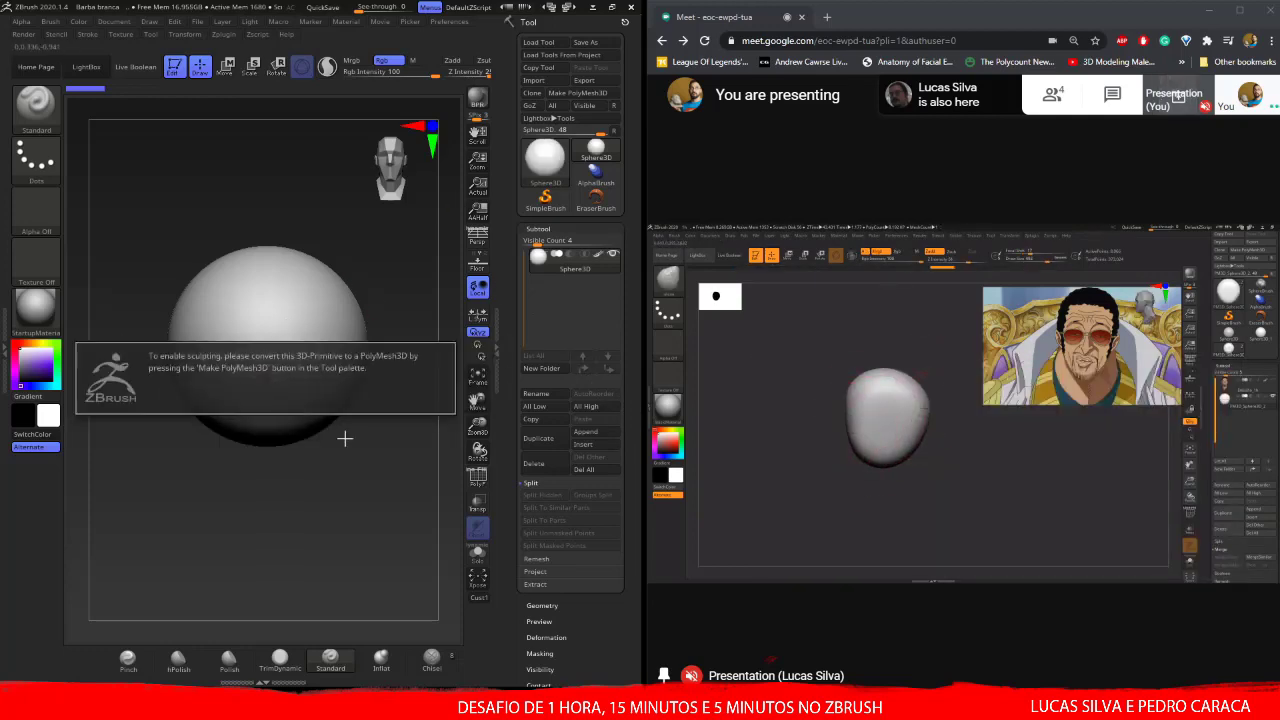
pyautogui.click(580, 92)
pyautogui.press('f')
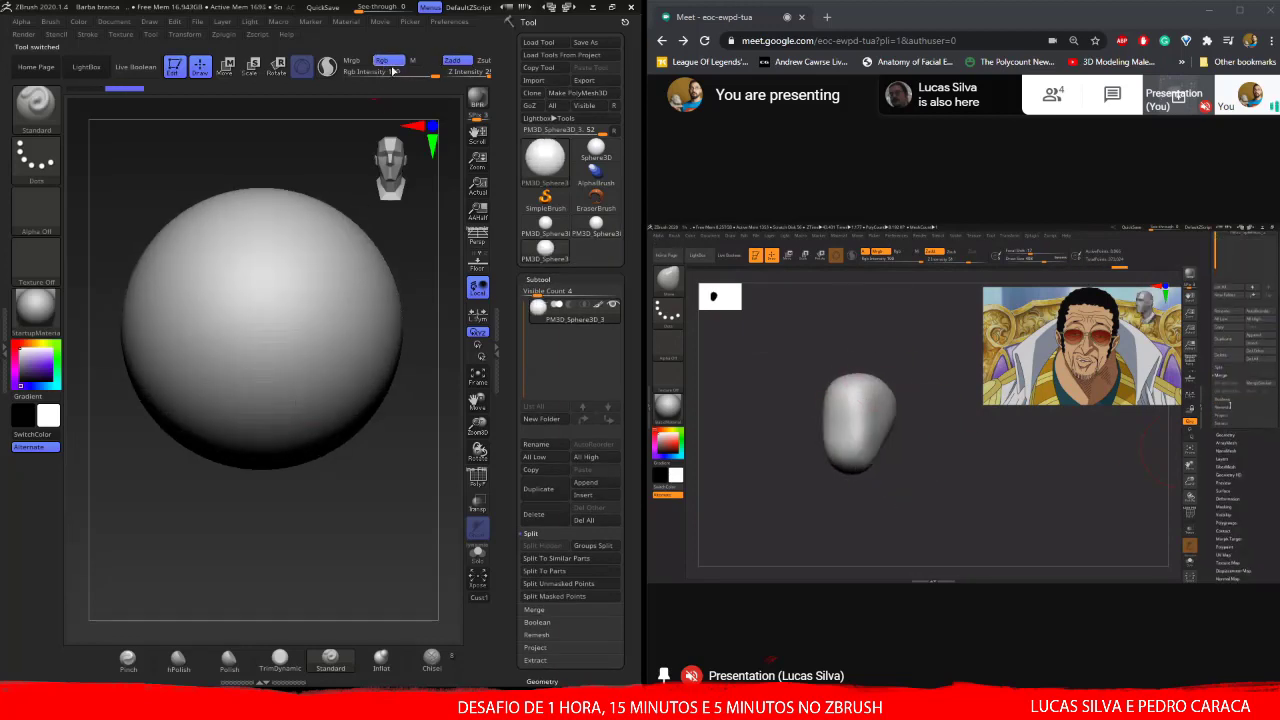
# - Stretch the sphere into an egg shape with an enlarged Move brush
pyautogui.press('b')
pyautogui.press('m')
pyautogui.press('v')
pyautogui.press('space')
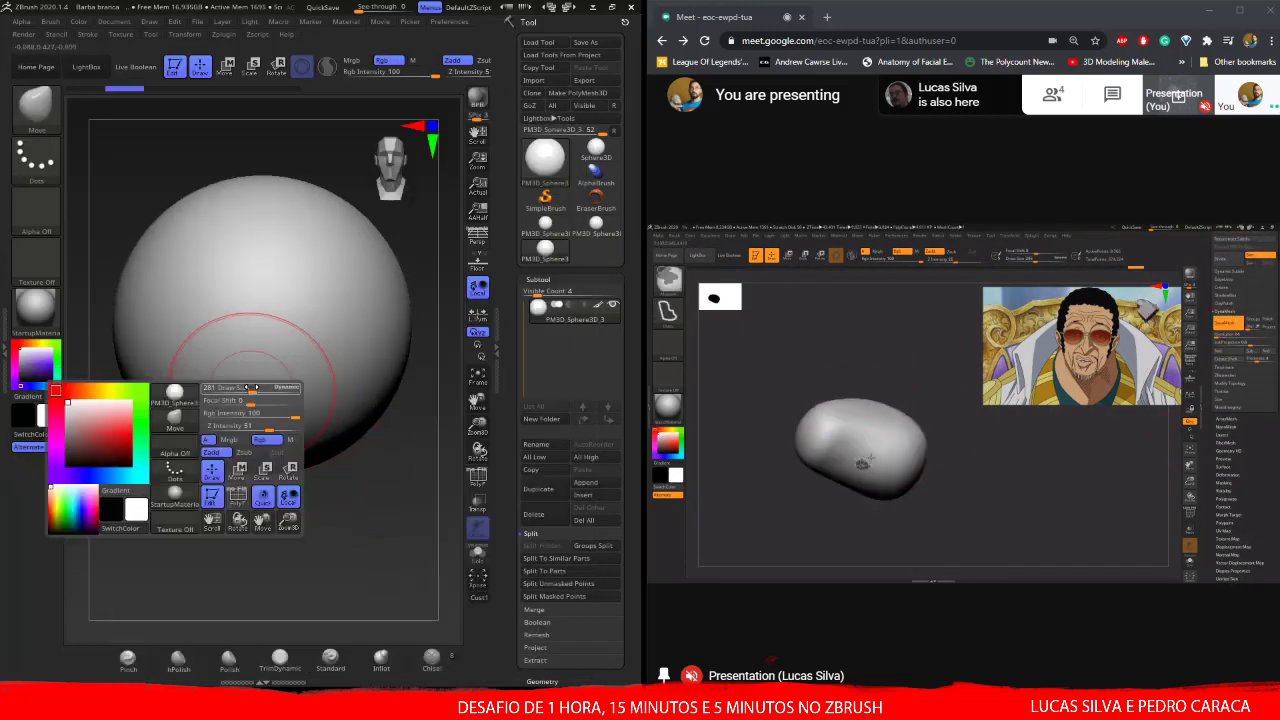
pyautogui.moveTo(270, 420)
pyautogui.mouseDown()
pyautogui.moveTo(286, 470)
pyautogui.moveTo(186, 428)
pyautogui.mouseUp()
pyautogui.hotkey('ctrl', 'z')
pyautogui.moveTo(380, 500)
pyautogui.mouseDown()
pyautogui.moveTo(214, 337)
pyautogui.moveTo(314, 300)
pyautogui.mouseUp()
# - Flatten the front of the egg into a face plane with hPolish
pyautogui.press('b')
pyautogui.press('h')
pyautogui.press('p')
pyautogui.moveTo(400, 560); pyautogui.dragTo(343, 429)
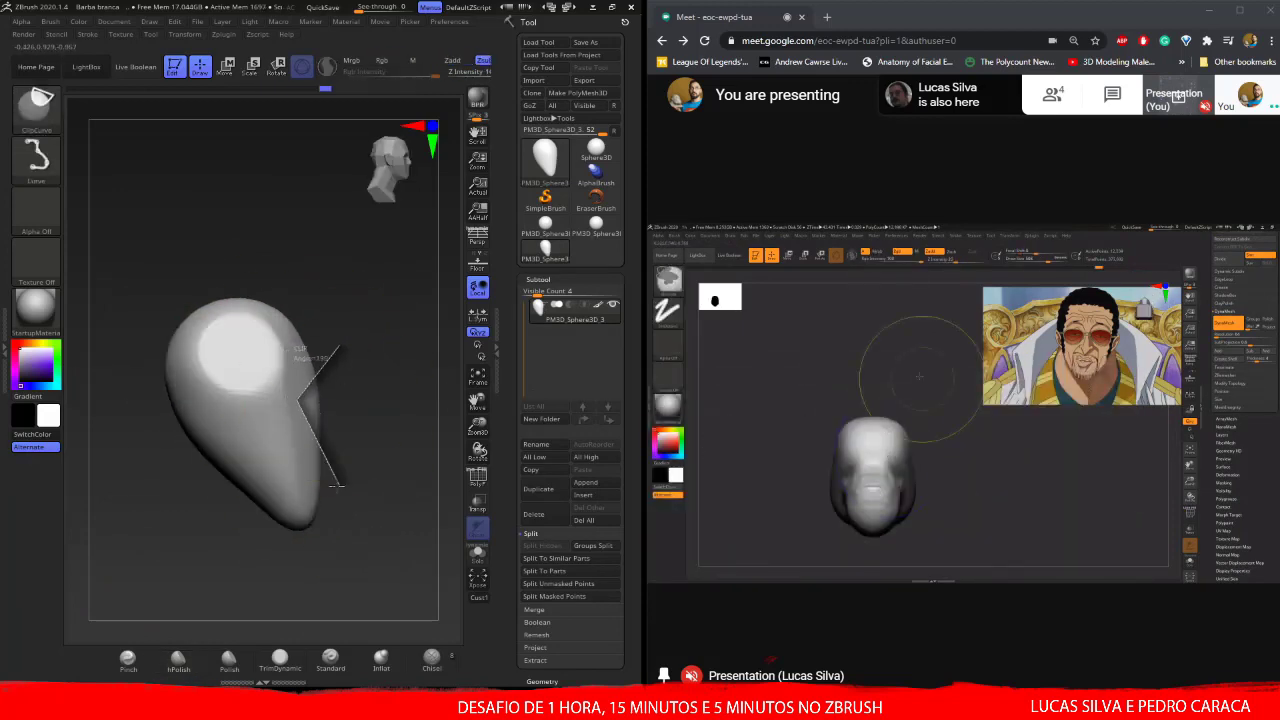
pyautogui.moveTo(420, 580)
pyautogui.mouseDown()
pyautogui.moveTo(307, 465)
pyautogui.moveTo(386, 611)
pyautogui.mouseUp()
# - Switch to Move Topological and frame the head in a straight front view
pyautogui.press('b')
pyautogui.press('m')
pyautogui.press('t')
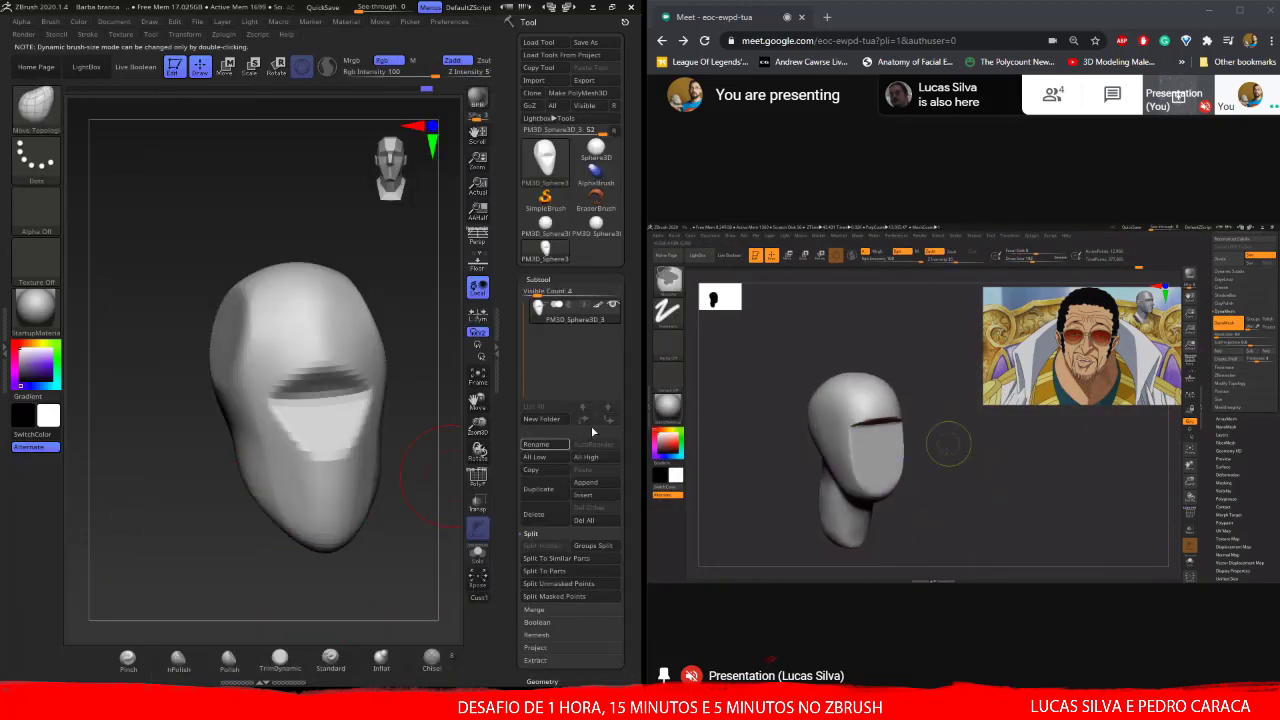
pyautogui.moveTo(435, 475); pyautogui.dragTo(330, 440)
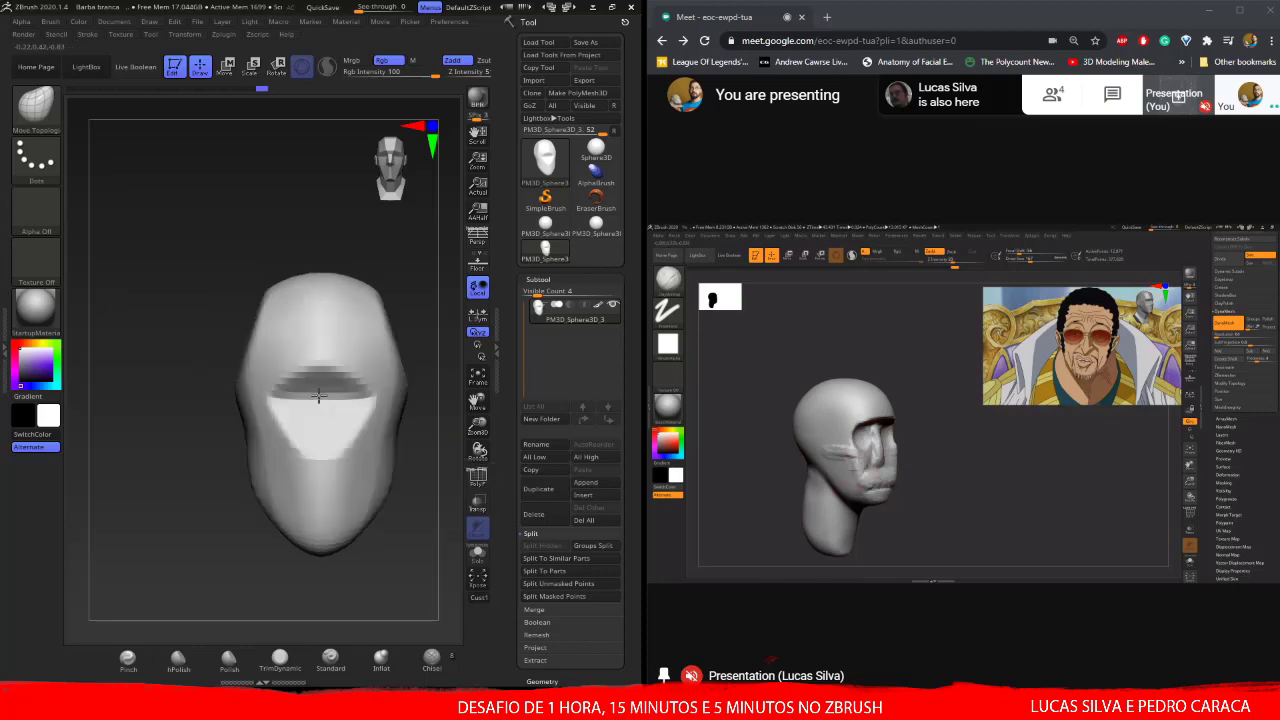
pyautogui.press('f')
pyautogui.click(541, 681)
# - DynaMesh the head, then mask a strip and build up a rounded nose
pyautogui.click(540, 227)
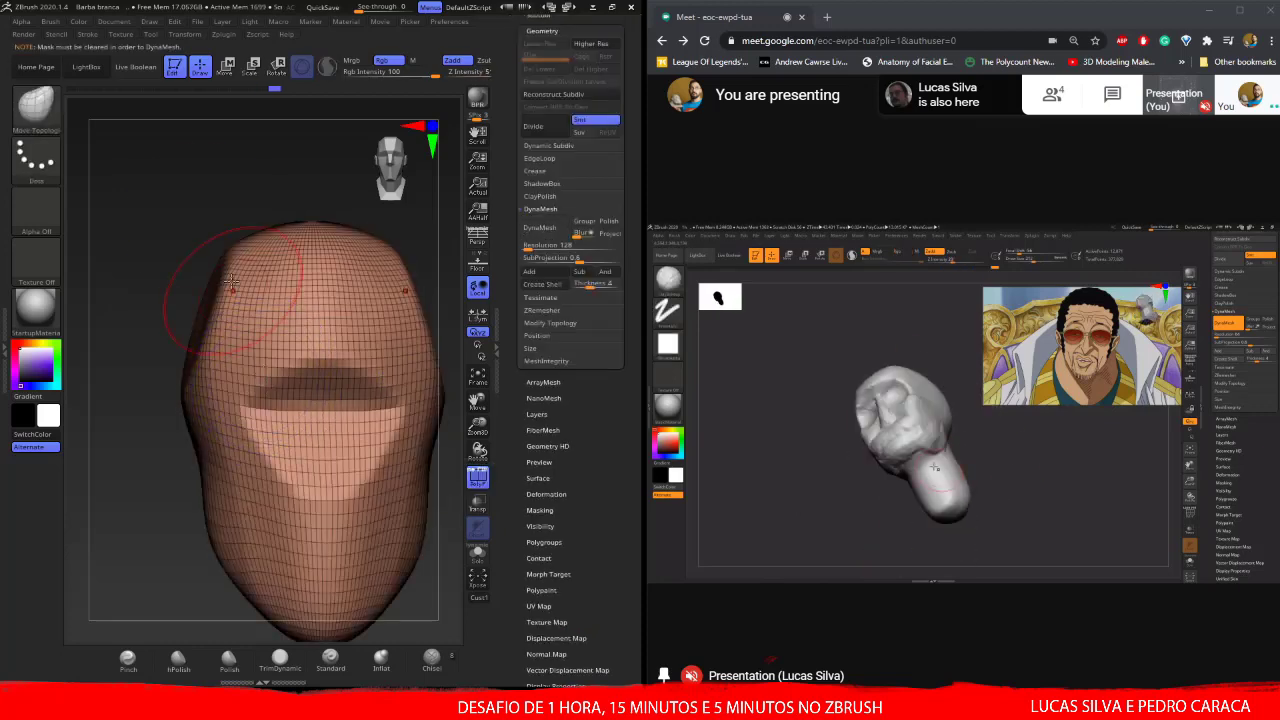
pyautogui.keyDown('shift'); pyautogui.moveTo(337, 314); pyautogui.dragTo(322, 430); pyautogui.keyUp('shift')
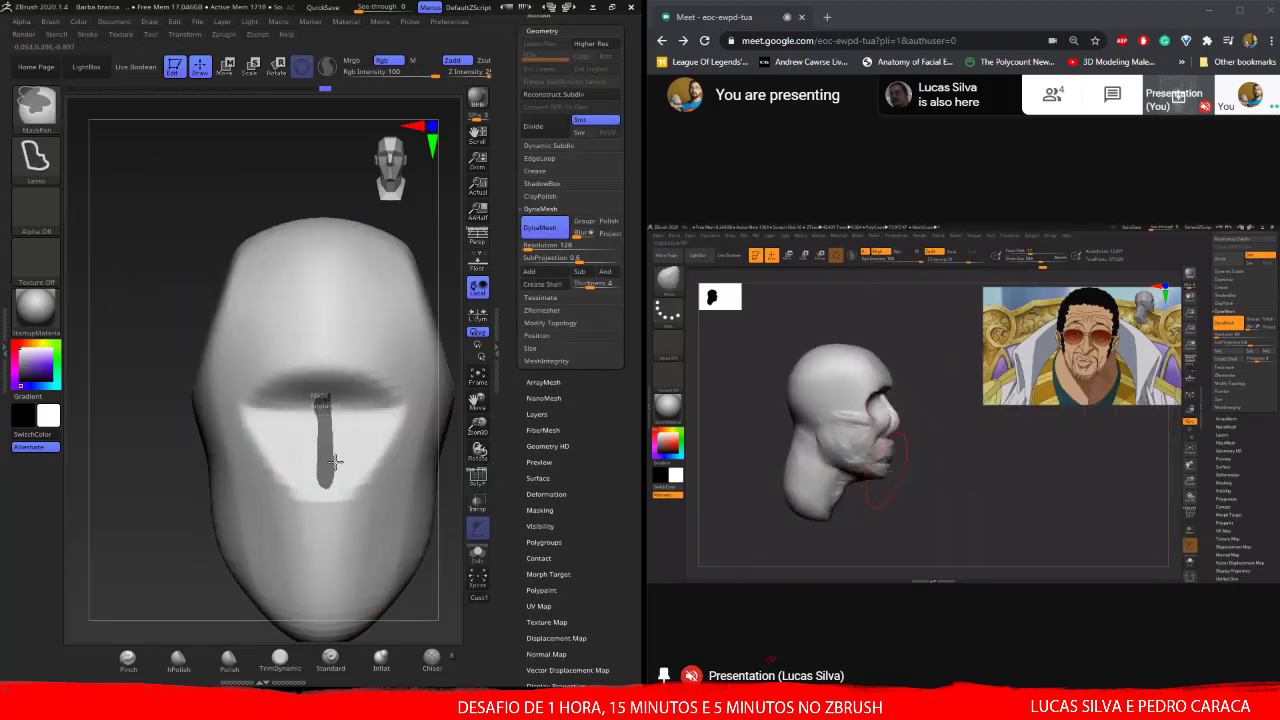
pyautogui.moveTo(110, 420); pyautogui.dragTo(193, 370)
pyautogui.keyDown('shift'); pyautogui.moveTo(110, 560); pyautogui.dragTo(150, 560); pyautogui.keyUp('shift')
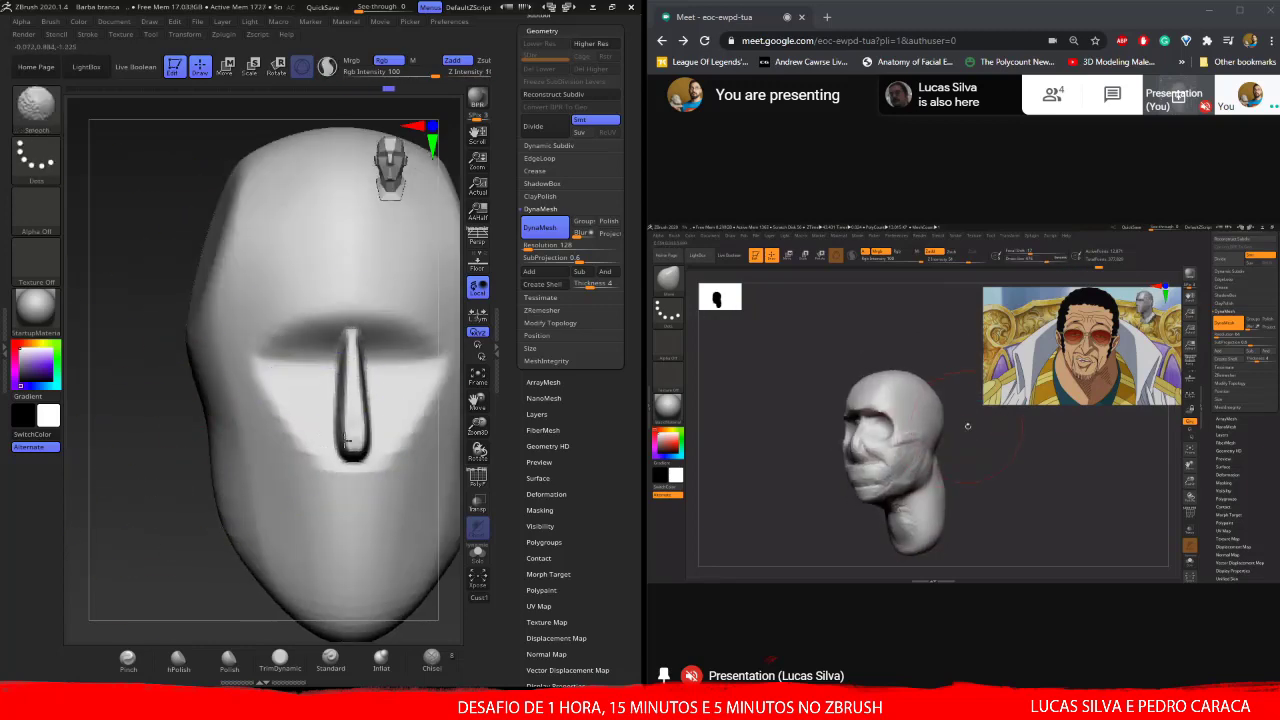
pyautogui.moveTo(320, 451); pyautogui.dragTo(330, 425)
pyautogui.keyDown('shift'); pyautogui.moveTo(110, 560); pyautogui.dragTo(140, 560); pyautogui.keyUp('shift')
# - Add and smooth clay folds on the cheeks, then build forms across mouth and chin
pyautogui.moveTo(328, 413); pyautogui.dragTo(260, 480)
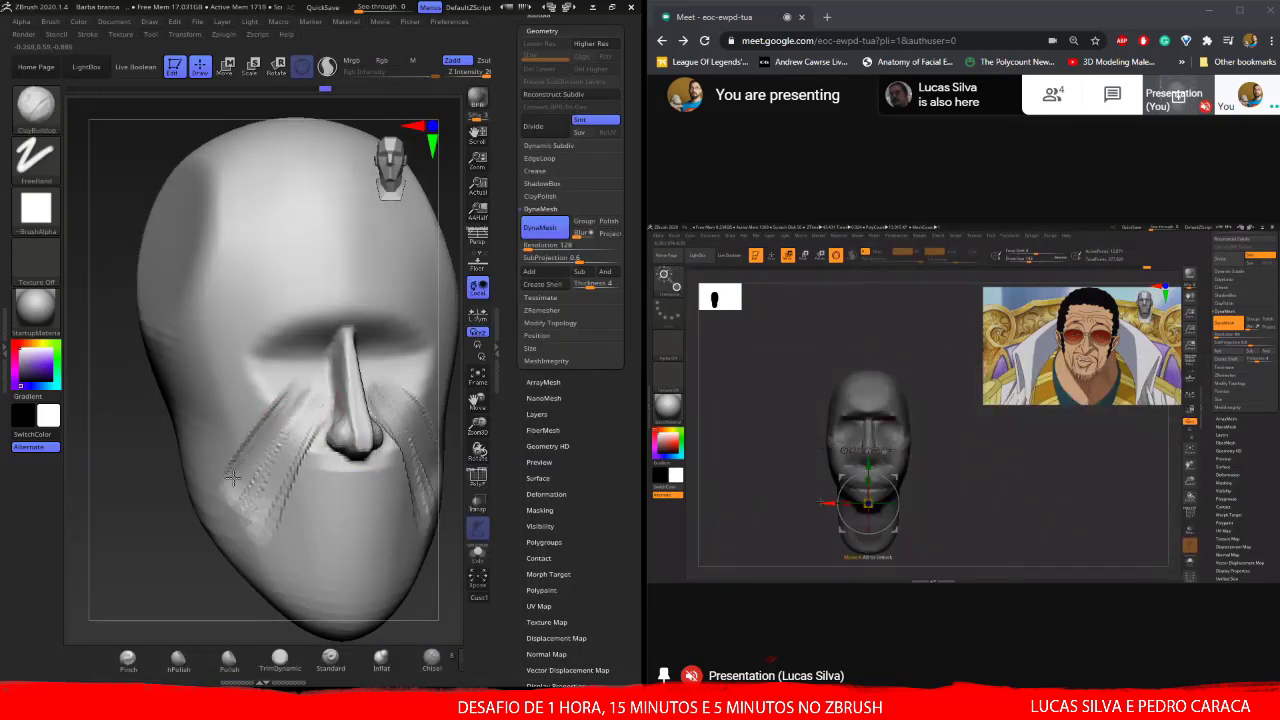
pyautogui.moveTo(100, 500)
pyautogui.mouseDown()
pyautogui.moveTo(170, 490)
pyautogui.moveTo(140, 470)
pyautogui.mouseUp()
pyautogui.moveTo(237, 420)
pyautogui.keyDown('shift'); pyautogui.mouseDown()
pyautogui.moveTo(210, 480)
pyautogui.moveTo(175, 471)
pyautogui.moveTo(310, 360)
pyautogui.mouseUp(); pyautogui.keyUp('shift')
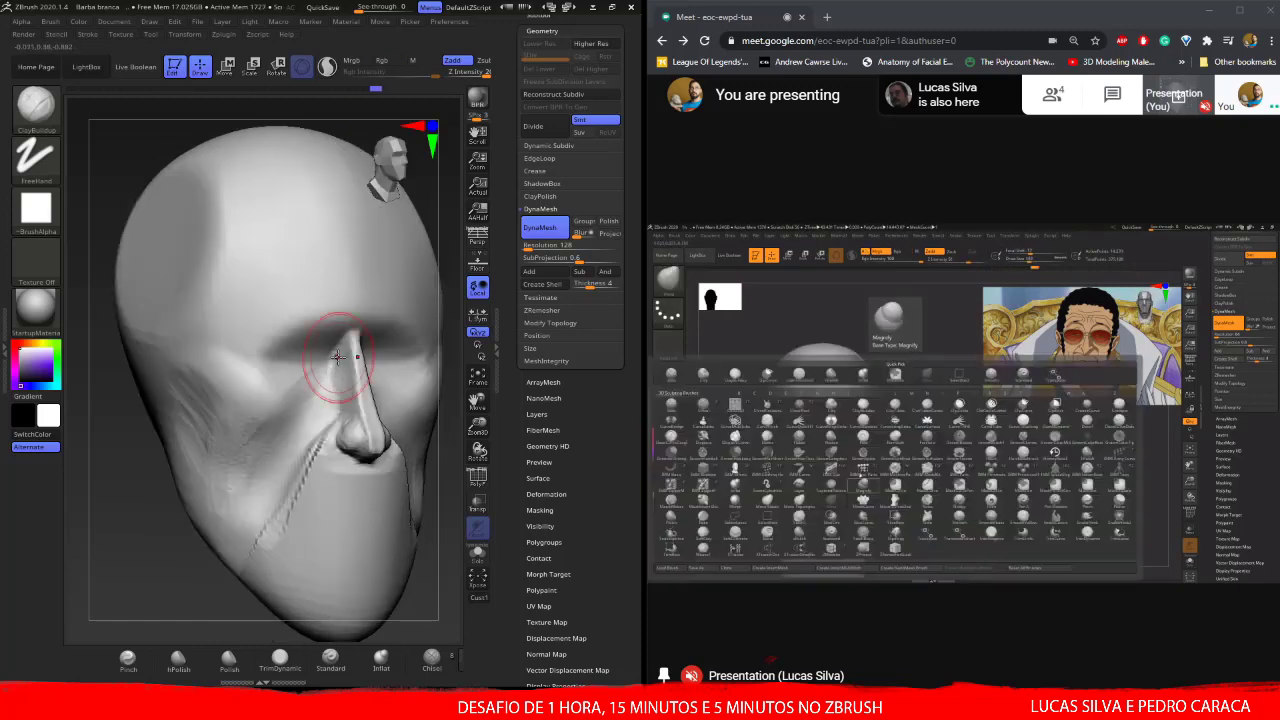
pyautogui.moveTo(278, 440)
pyautogui.keyDown('shift'); pyautogui.mouseDown()
pyautogui.moveTo(246, 529)
pyautogui.moveTo(286, 509)
pyautogui.moveTo(329, 429)
pyautogui.moveTo(323, 556)
pyautogui.moveTo(300, 494)
pyautogui.moveTo(335, 525)
pyautogui.mouseUp(); pyautogui.keyUp('shift')
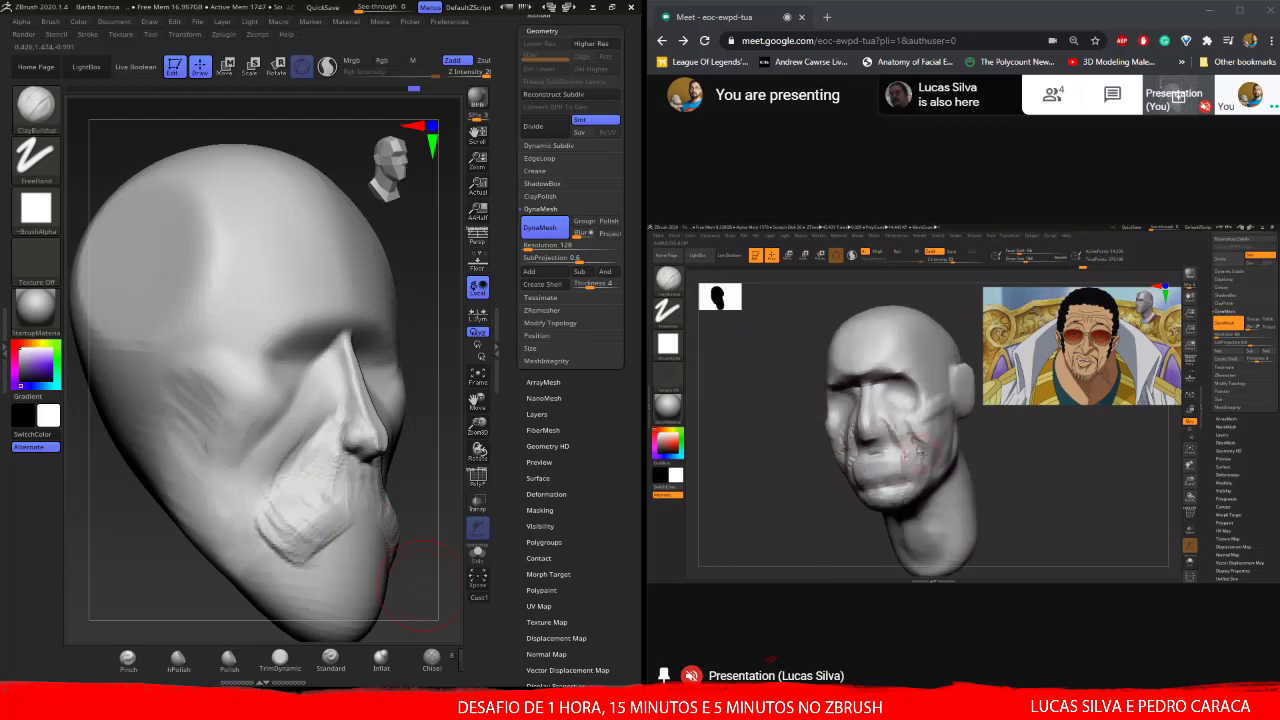
pyautogui.moveTo(349, 471)
pyautogui.mouseDown()
pyautogui.moveTo(361, 520)
pyautogui.moveTo(322, 486)
pyautogui.mouseUp()
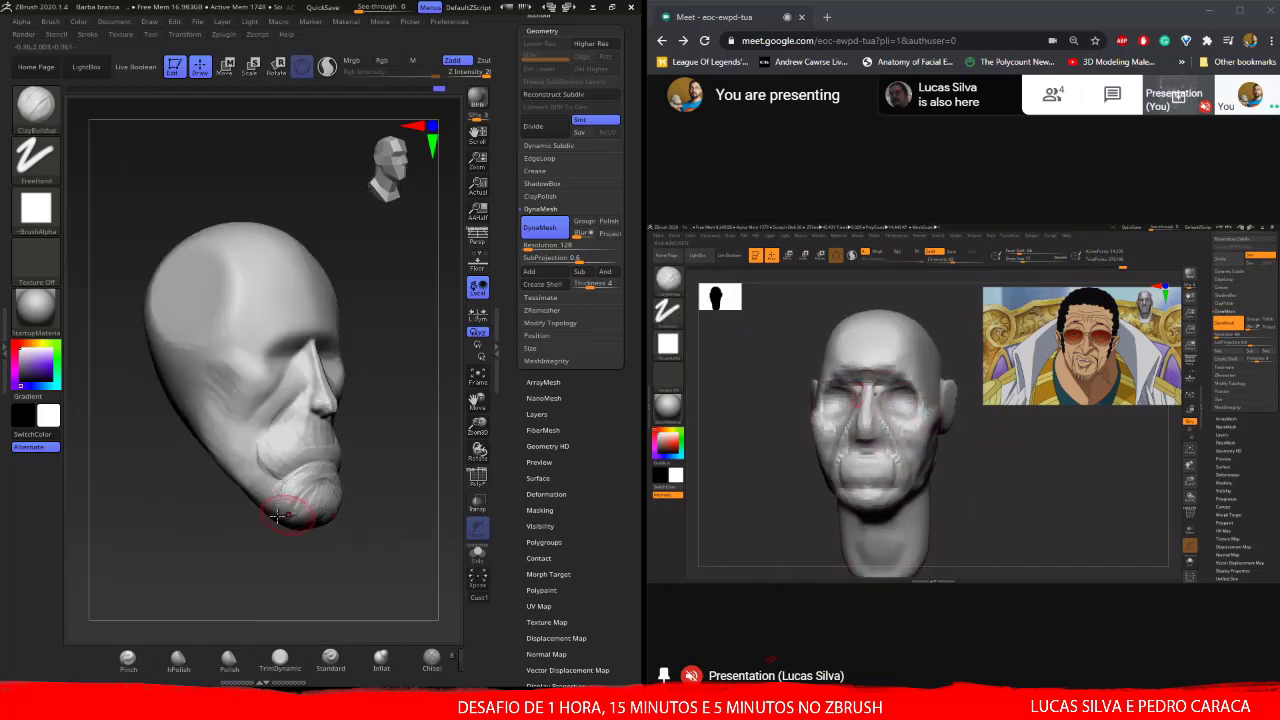
# - Carve wrinkles with DamStandard and shape the ear, checking from several angles
pyautogui.moveTo(243, 443)
pyautogui.mouseDown()
pyautogui.moveTo(271, 363)
pyautogui.moveTo(290, 360)
pyautogui.mouseUp()
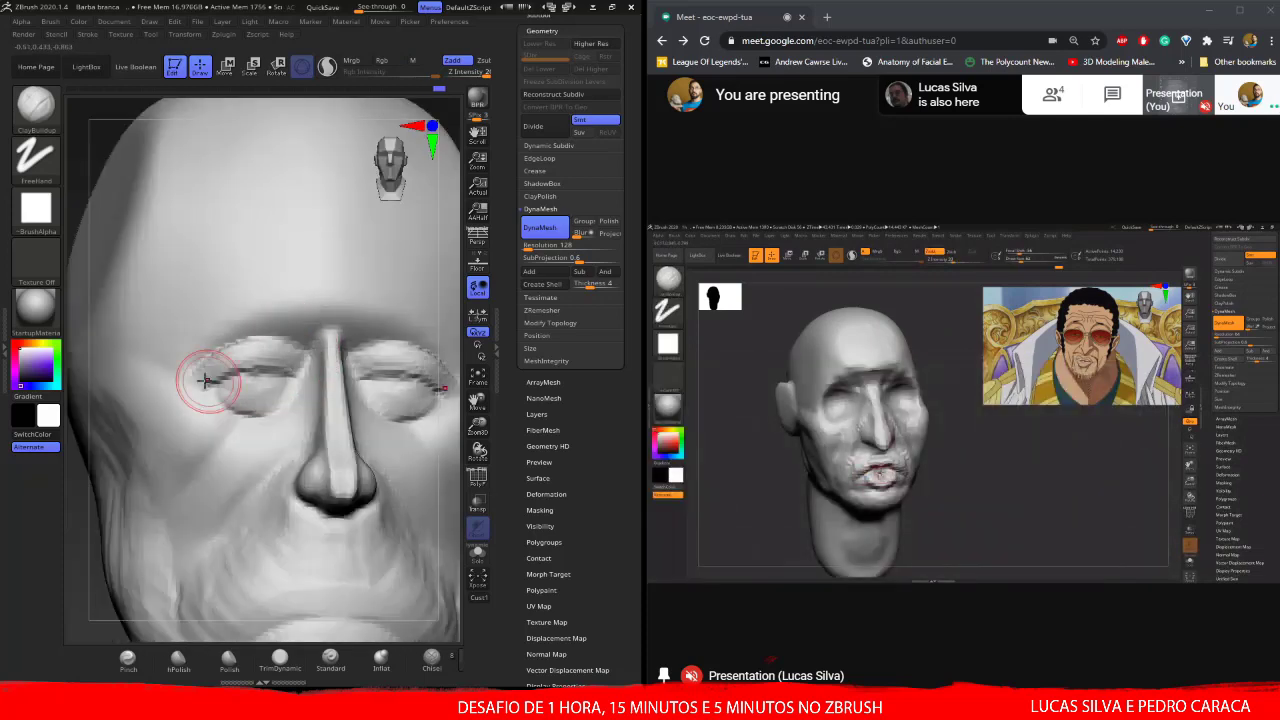
pyautogui.moveTo(250, 414)
pyautogui.mouseDown()
pyautogui.moveTo(279, 363)
pyautogui.moveTo(220, 329)
pyautogui.mouseUp()
pyautogui.moveTo(180, 371); pyautogui.dragTo(180, 271)
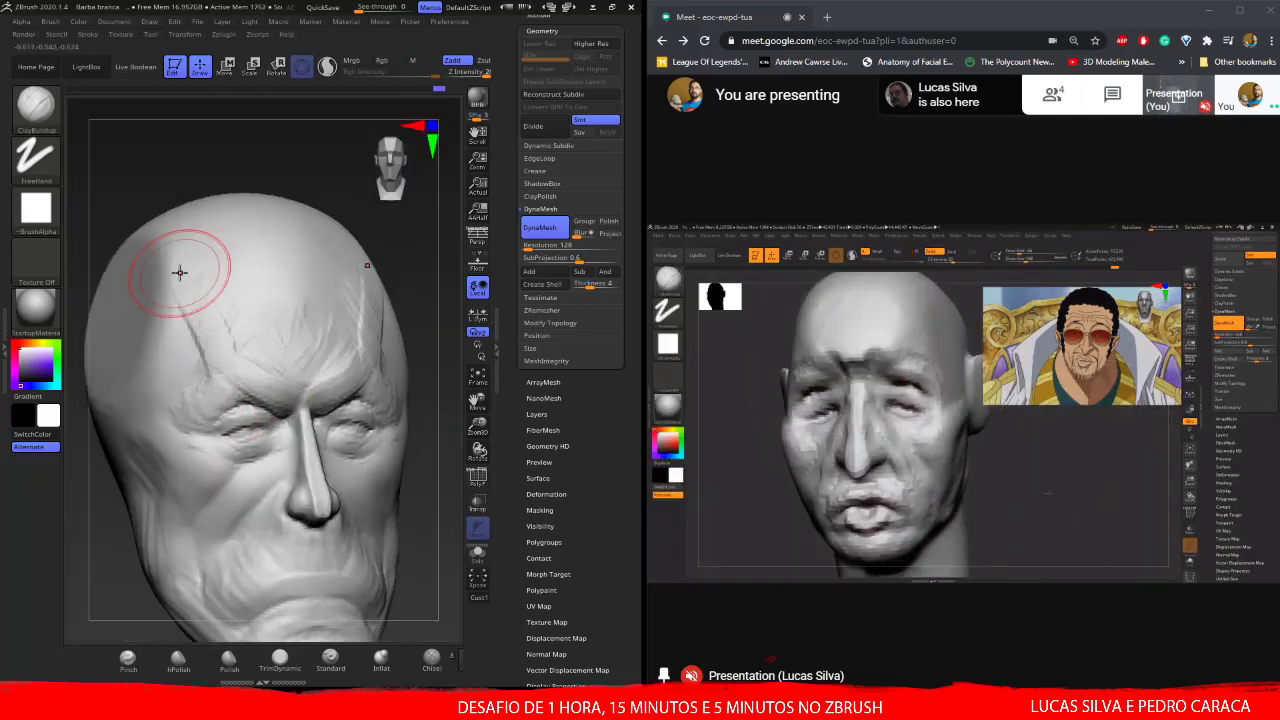
pyautogui.moveTo(288, 400)
pyautogui.mouseDown()
pyautogui.moveTo(223, 363)
pyautogui.moveTo(209, 318)
pyautogui.moveTo(278, 423)
pyautogui.moveTo(288, 331)
pyautogui.moveTo(270, 420)
pyautogui.moveTo(234, 418)
pyautogui.moveTo(371, 429)
pyautogui.moveTo(227, 387)
pyautogui.moveTo(368, 440)
pyautogui.moveTo(391, 534)
pyautogui.moveTo(371, 369)
pyautogui.moveTo(377, 477)
pyautogui.moveTo(363, 509)
pyautogui.mouseUp()
pyautogui.press('b')
pyautogui.press('d')
pyautogui.press('s')
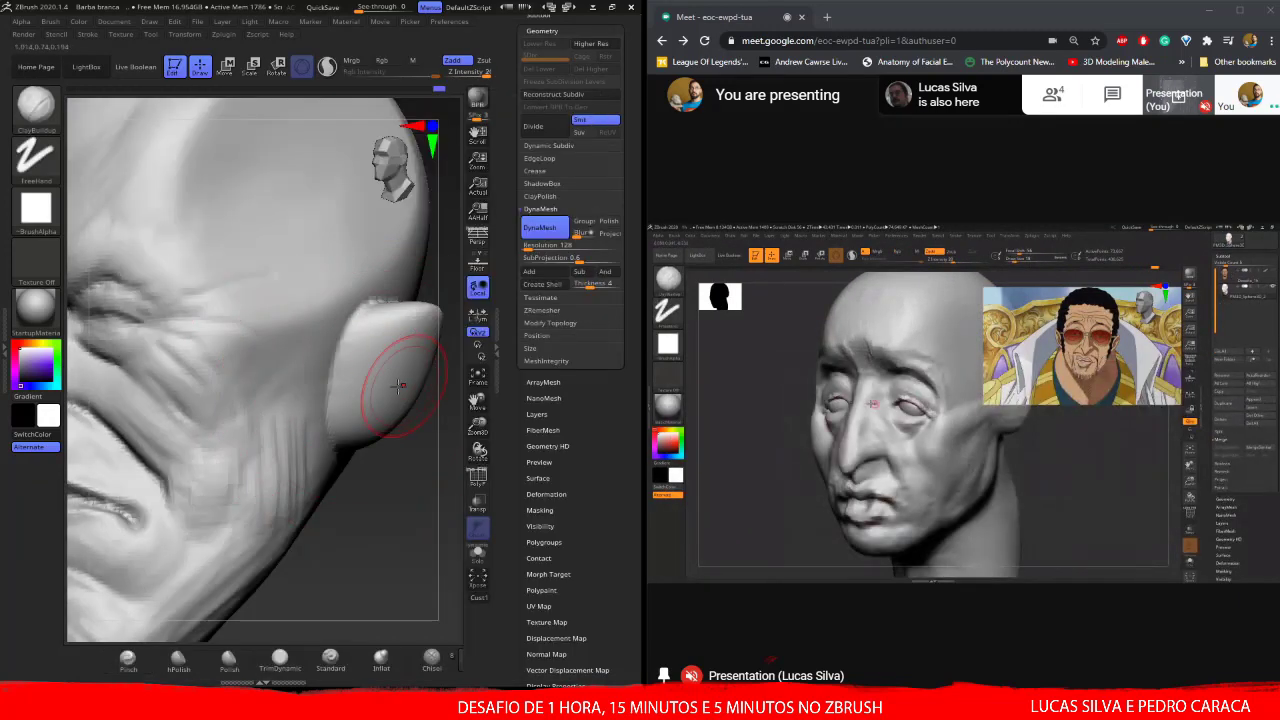
pyautogui.moveTo(398, 385)
pyautogui.mouseDown()
pyautogui.moveTo(246, 357)
pyautogui.moveTo(268, 443)
pyautogui.mouseUp()
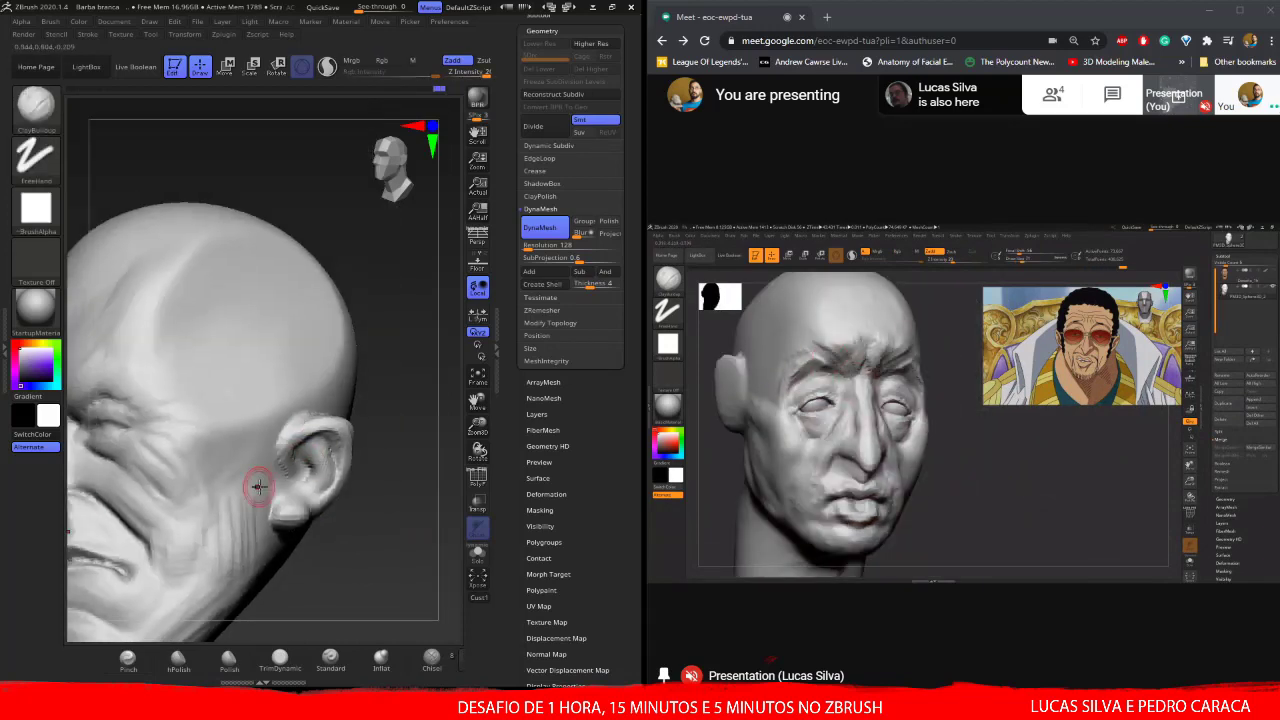
pyautogui.moveTo(297, 508); pyautogui.dragTo(349, 443)
# - Append a Sphere3D subtool, place it under the nose and stretch it into a curved mustache
pyautogui.click(585, 377)
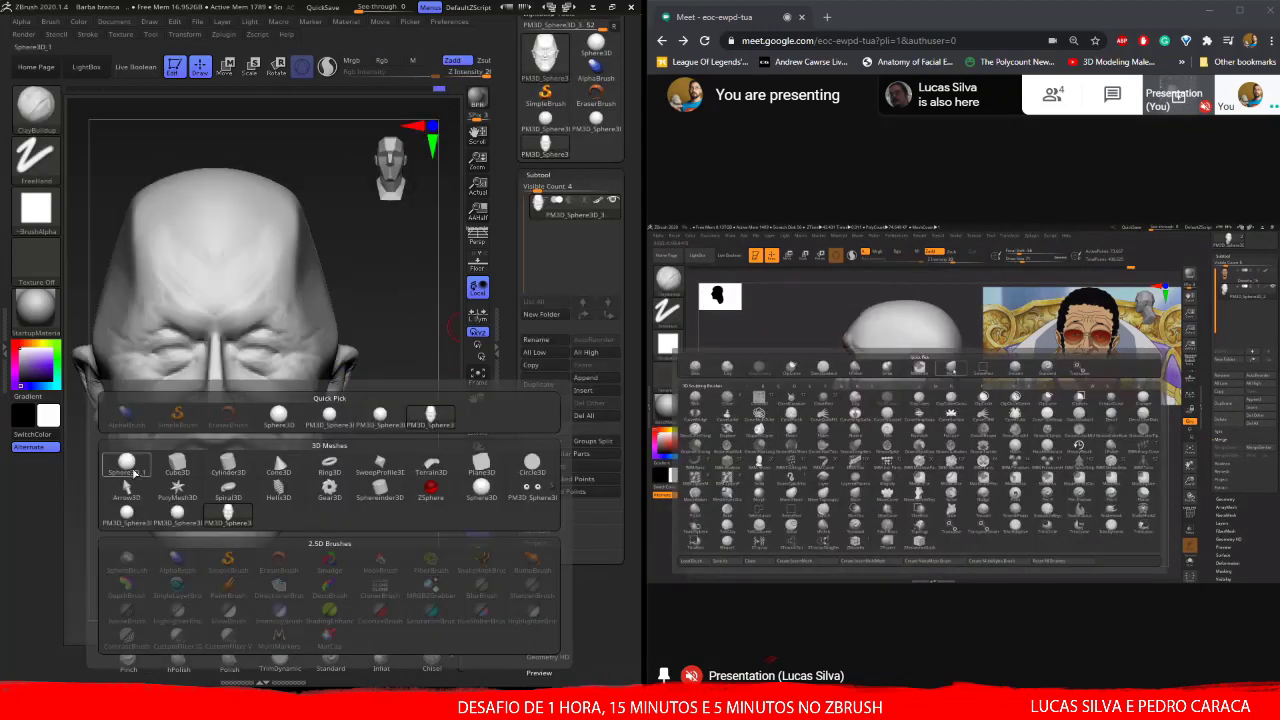
pyautogui.click(271, 423)
pyautogui.press('w')
pyautogui.moveTo(420, 560)
pyautogui.mouseDown()
pyautogui.moveTo(283, 597)
pyautogui.moveTo(330, 590)
pyautogui.mouseUp()
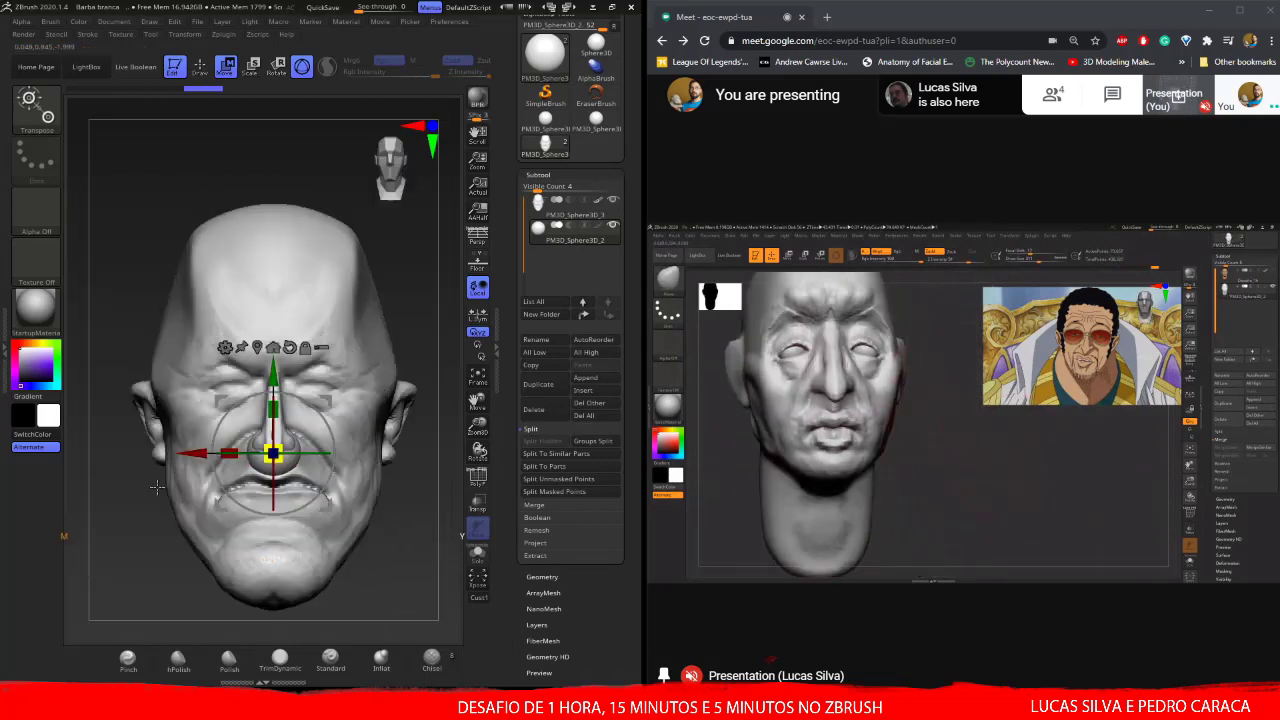
pyautogui.press('q')
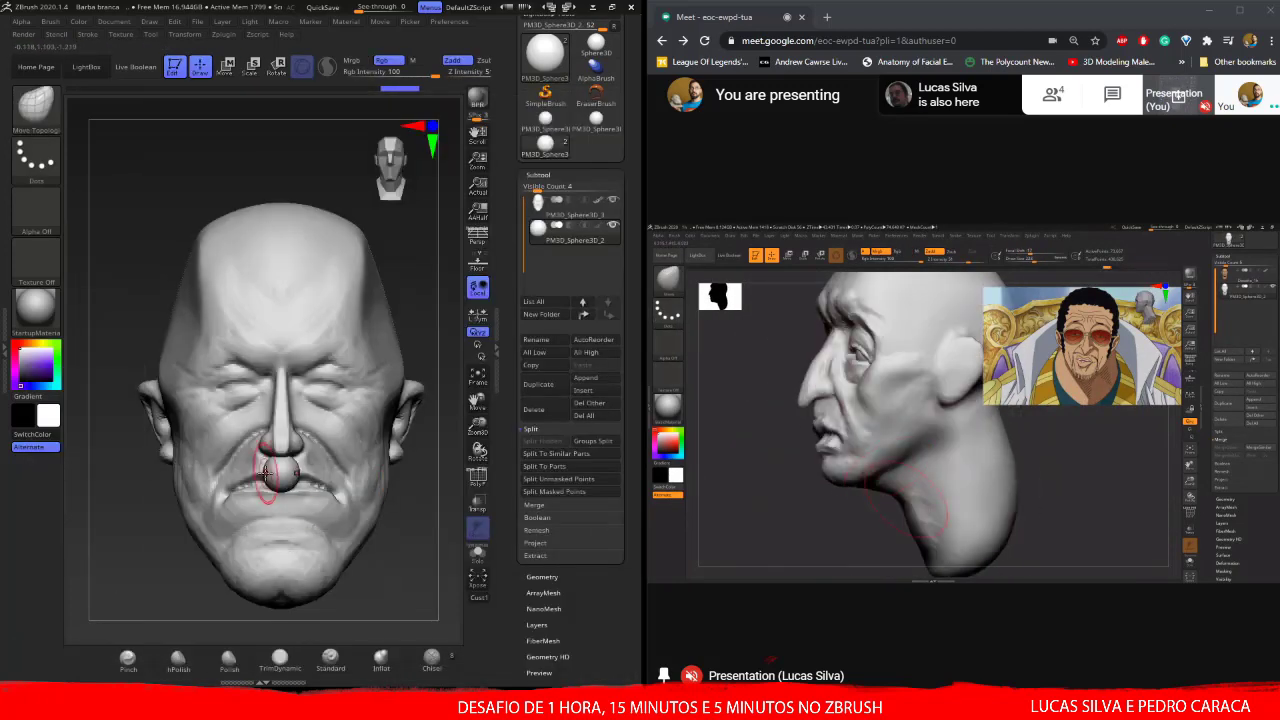
pyautogui.moveTo(110, 560)
pyautogui.mouseDown()
pyautogui.moveTo(200, 471)
pyautogui.moveTo(314, 427)
pyautogui.mouseUp()
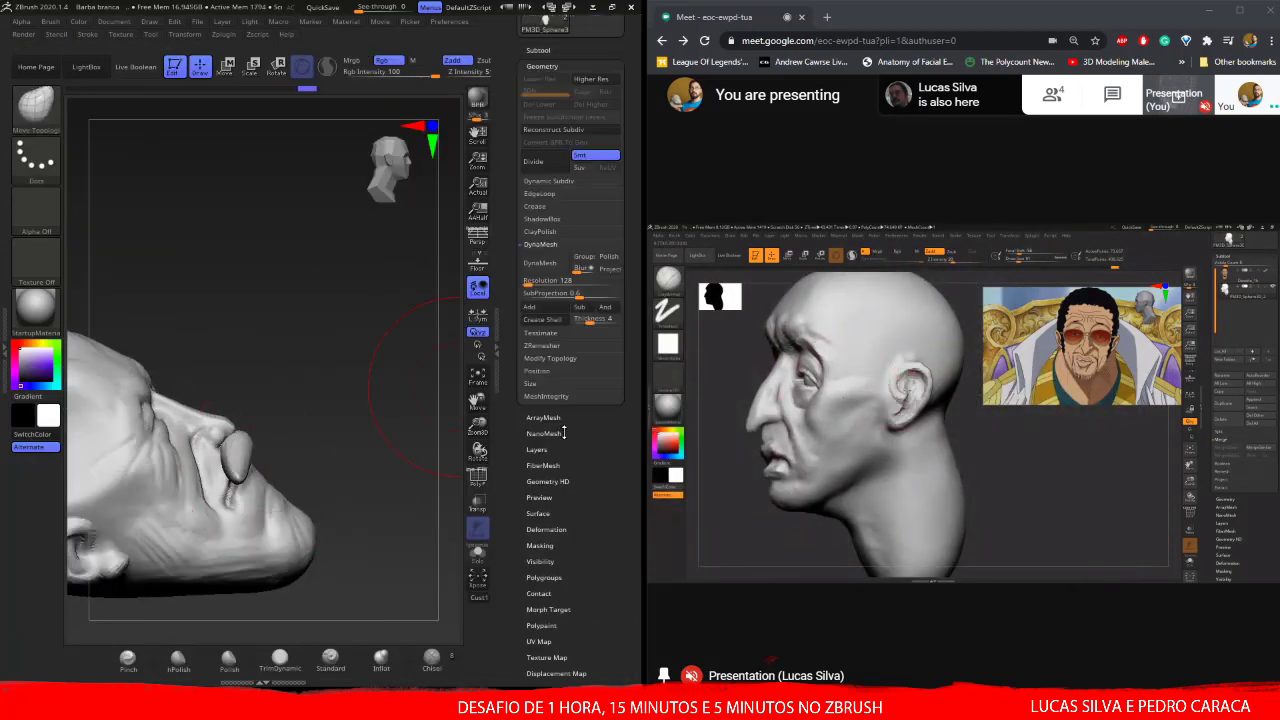
# - Review the head and its subtool list from front and side-back, then select DamStandard
pyautogui.moveTo(255, 342)
pyautogui.mouseDown()
pyautogui.moveTo(300, 330)
pyautogui.moveTo(388, 368)
pyautogui.mouseUp()
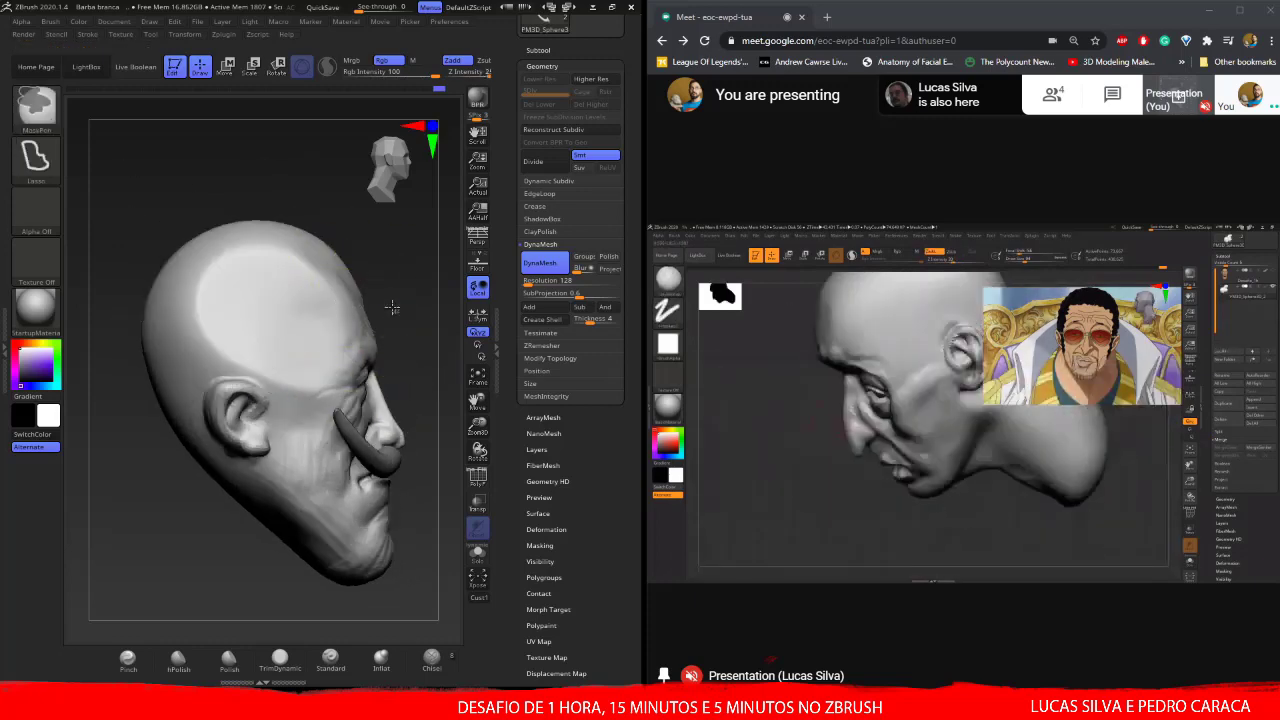
pyautogui.moveTo(388, 368); pyautogui.dragTo(543, 404)
pyautogui.click(540, 50)
pyautogui.moveTo(400, 370)
pyautogui.mouseDown()
pyautogui.moveTo(215, 375)
pyautogui.moveTo(290, 400)
pyautogui.moveTo(345, 483)
pyautogui.moveTo(389, 340)
pyautogui.moveTo(298, 476)
pyautogui.moveTo(545, 395)
pyautogui.mouseUp()
pyautogui.press('b')
pyautogui.press('d')
pyautogui.press('s')
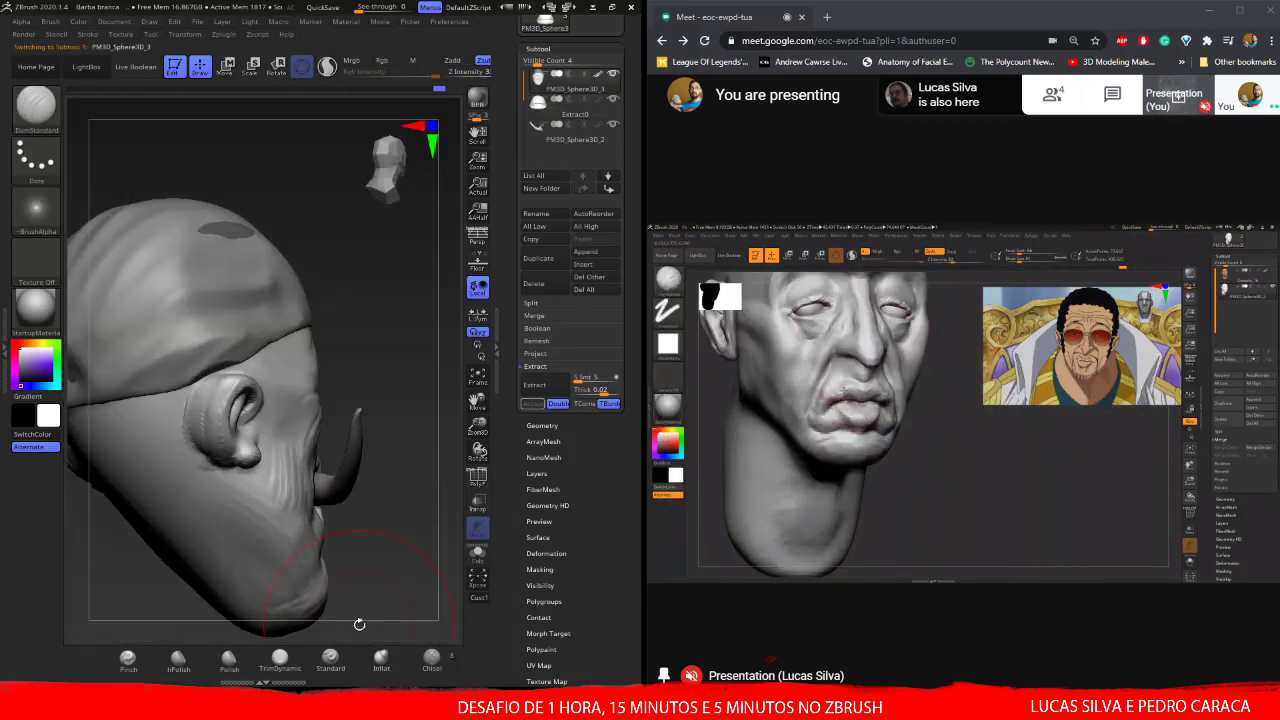
# - Select Move Topological and insert a new Sphere3D subtool, viewing the face from the front
pyautogui.press('b')
pyautogui.press('m')
pyautogui.press('t')
pyautogui.click(583, 264)
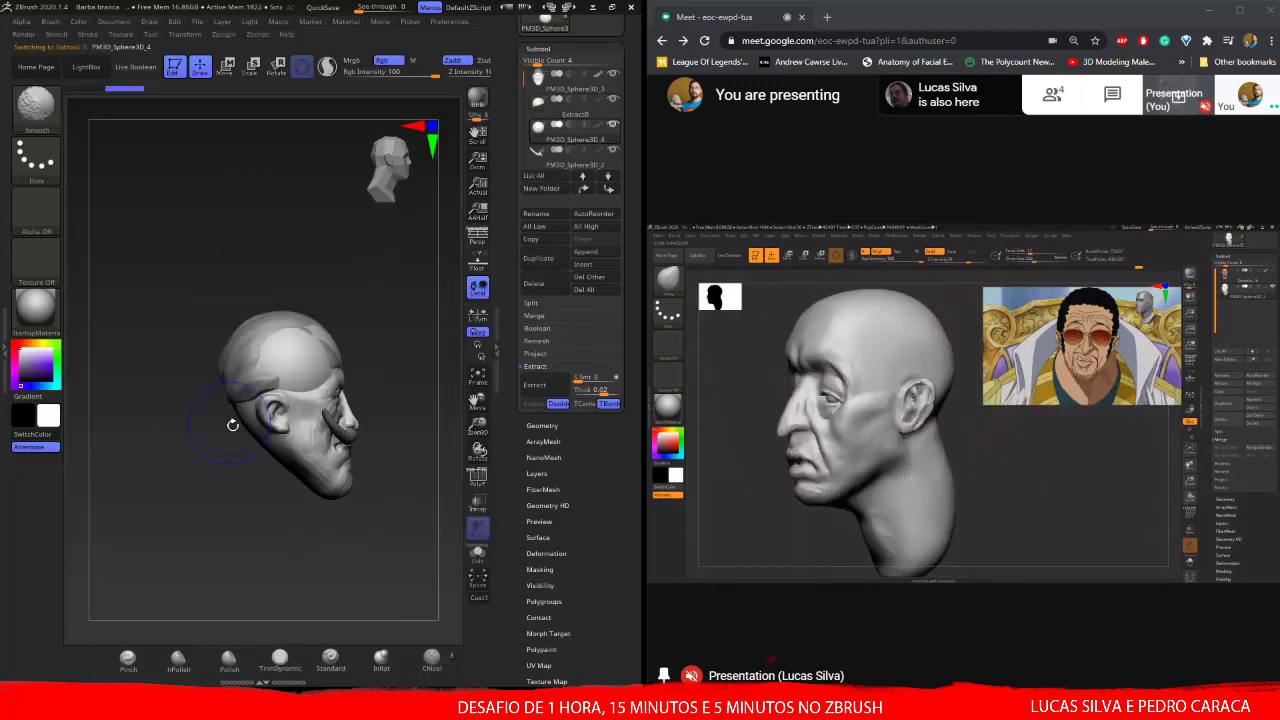
pyautogui.press('w')
pyautogui.moveTo(380, 540); pyautogui.dragTo(274, 489)
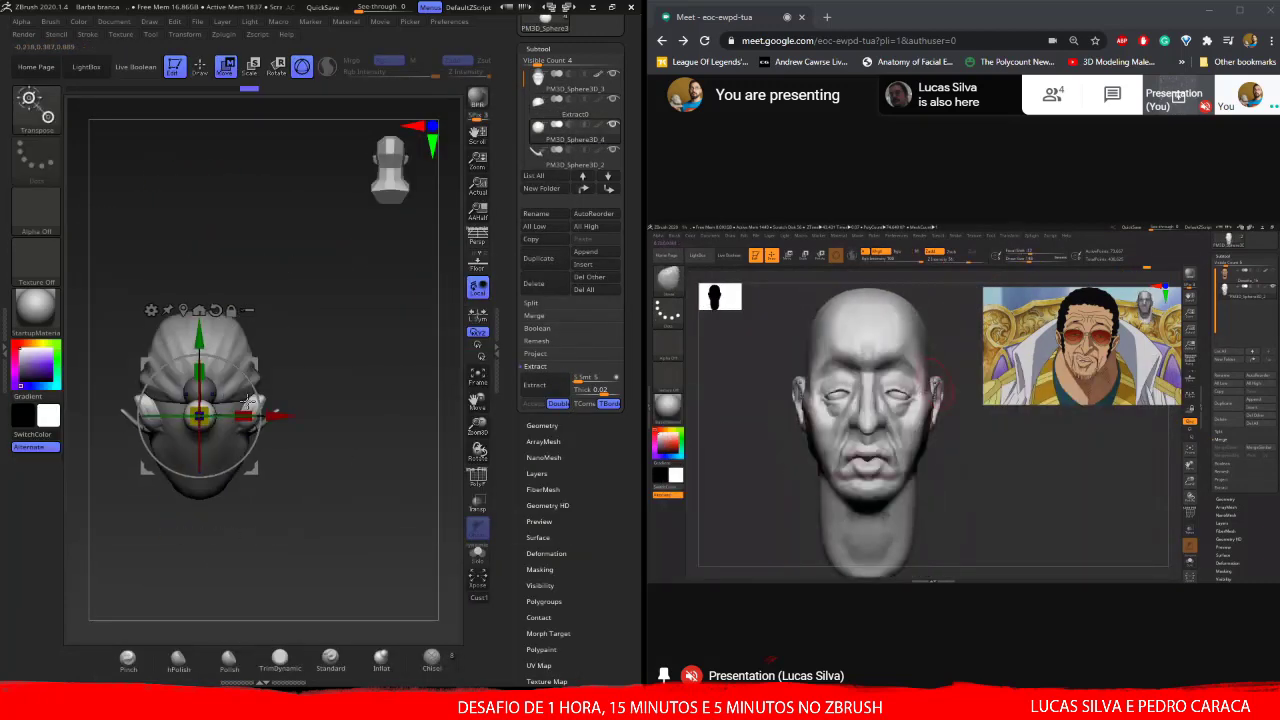
pyautogui.press('q')
pyautogui.moveTo(218, 425); pyautogui.dragTo(257, 536)
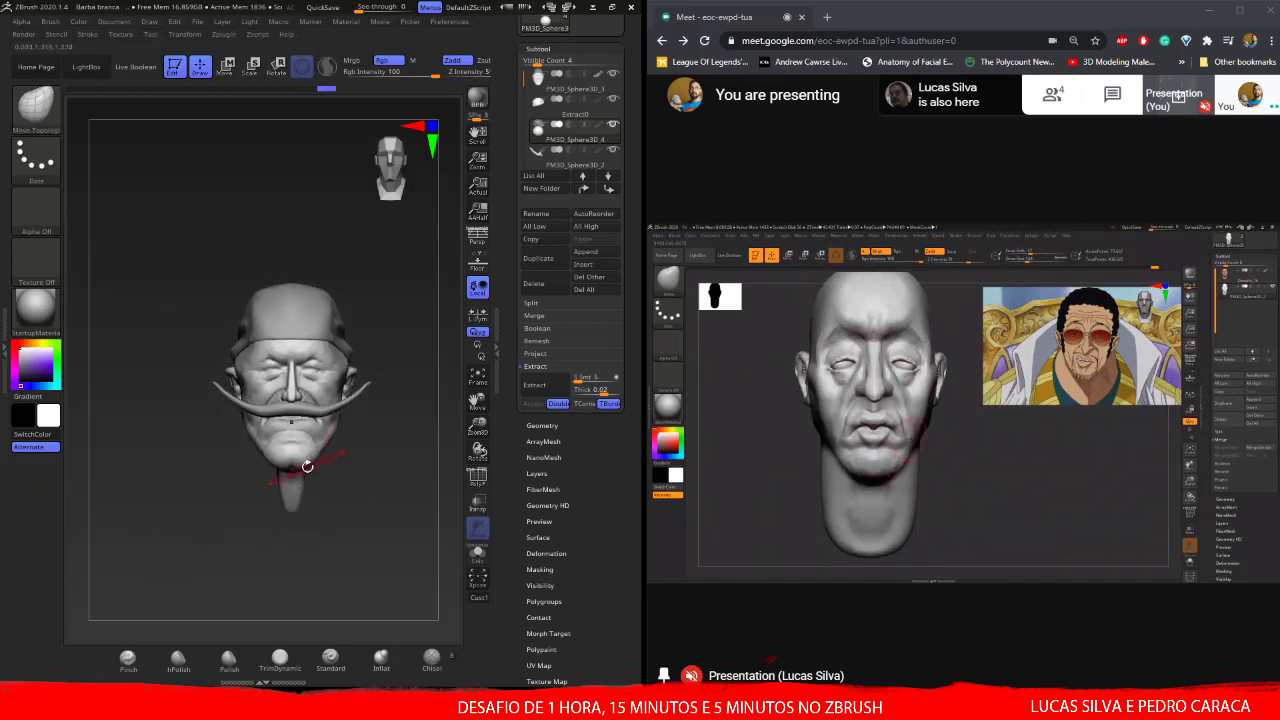
# - Position the new sphere at the eye using Transp view, then pick DamStandard for creases
pyautogui.press('b')
pyautogui.click(395, 133)
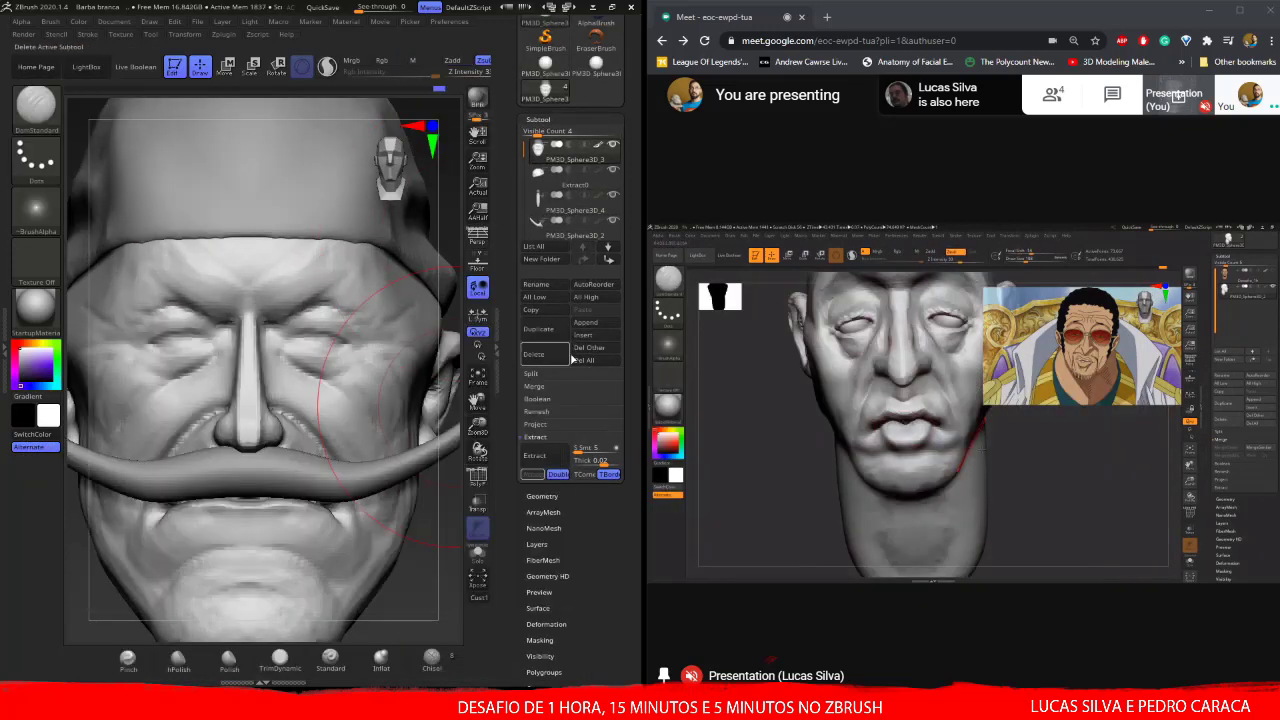
pyautogui.press('w')
pyautogui.click(478, 503)
pyautogui.moveTo(400, 520)
pyautogui.mouseDown()
pyautogui.moveTo(290, 520)
pyautogui.moveTo(390, 520)
pyautogui.mouseUp()
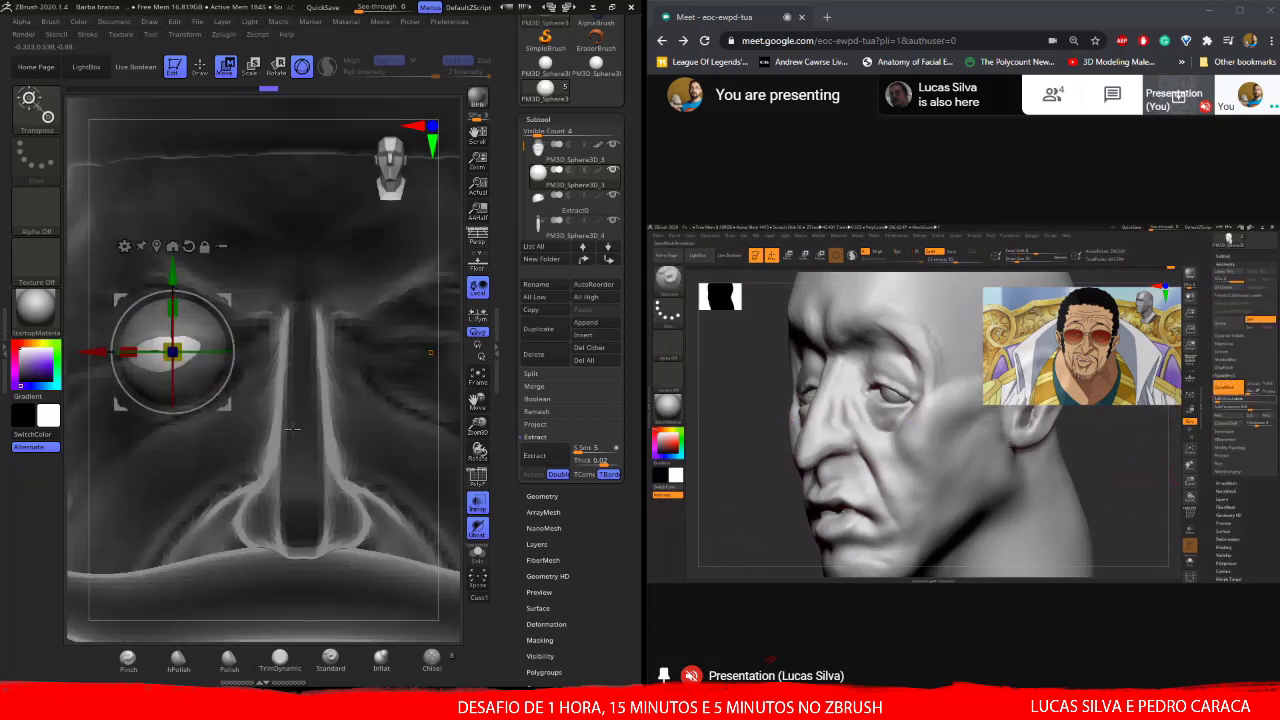
pyautogui.click(542, 496)
pyautogui.click(550, 427)
pyautogui.click(478, 503)
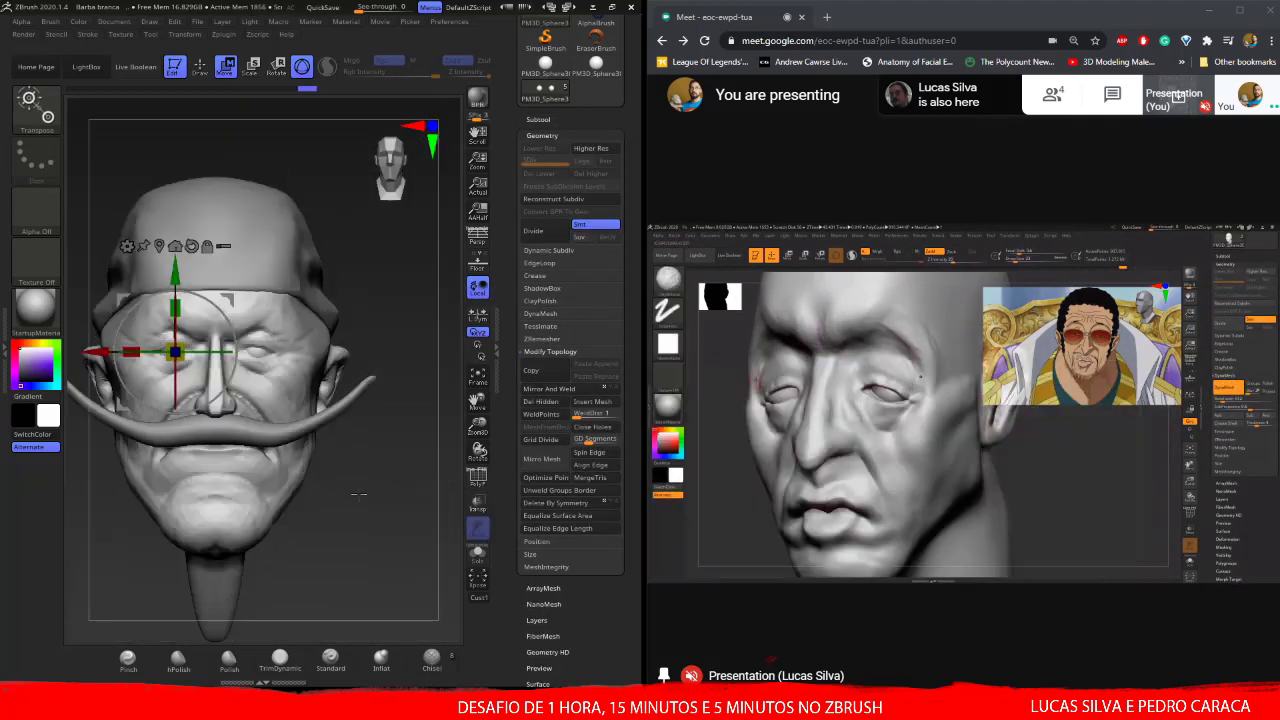
pyautogui.moveTo(300, 520); pyautogui.dragTo(360, 520)
pyautogui.press('b')
pyautogui.click(362, 134)
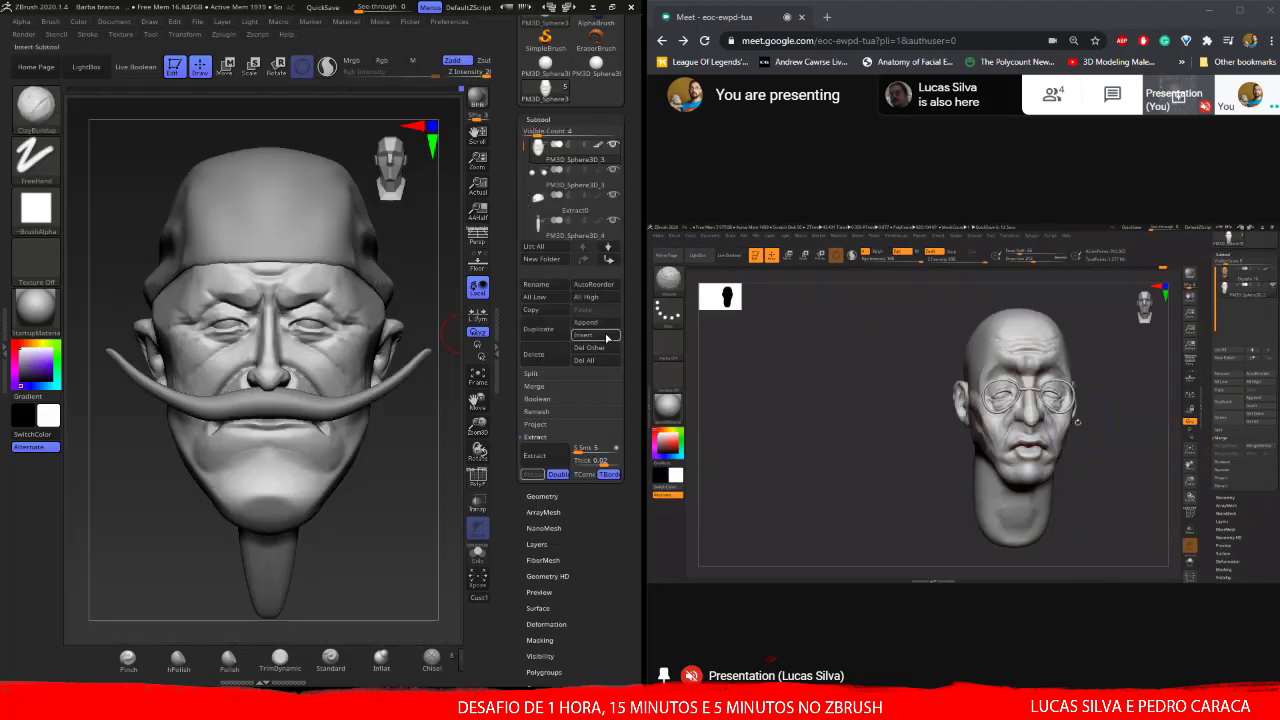
# - Save the bust as a tool file and save the project as Barba branca15
pyautogui.scroll(3, 570, 300)
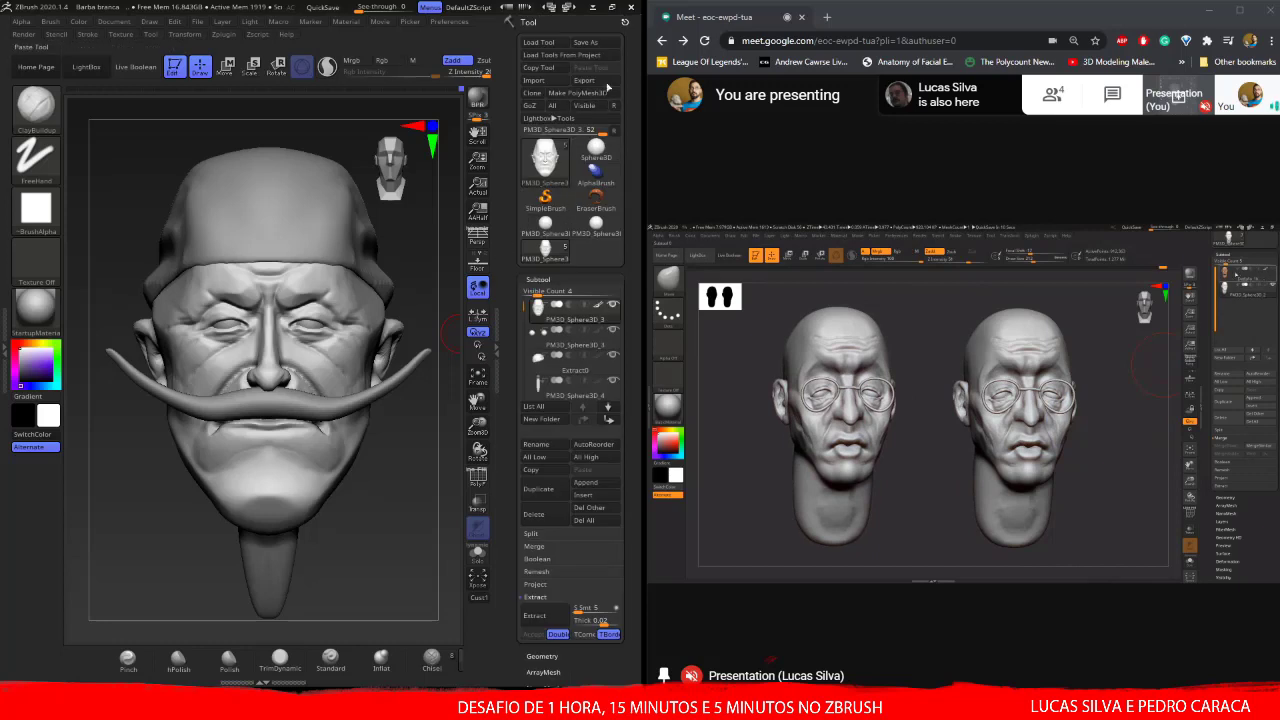
pyautogui.click(591, 43)
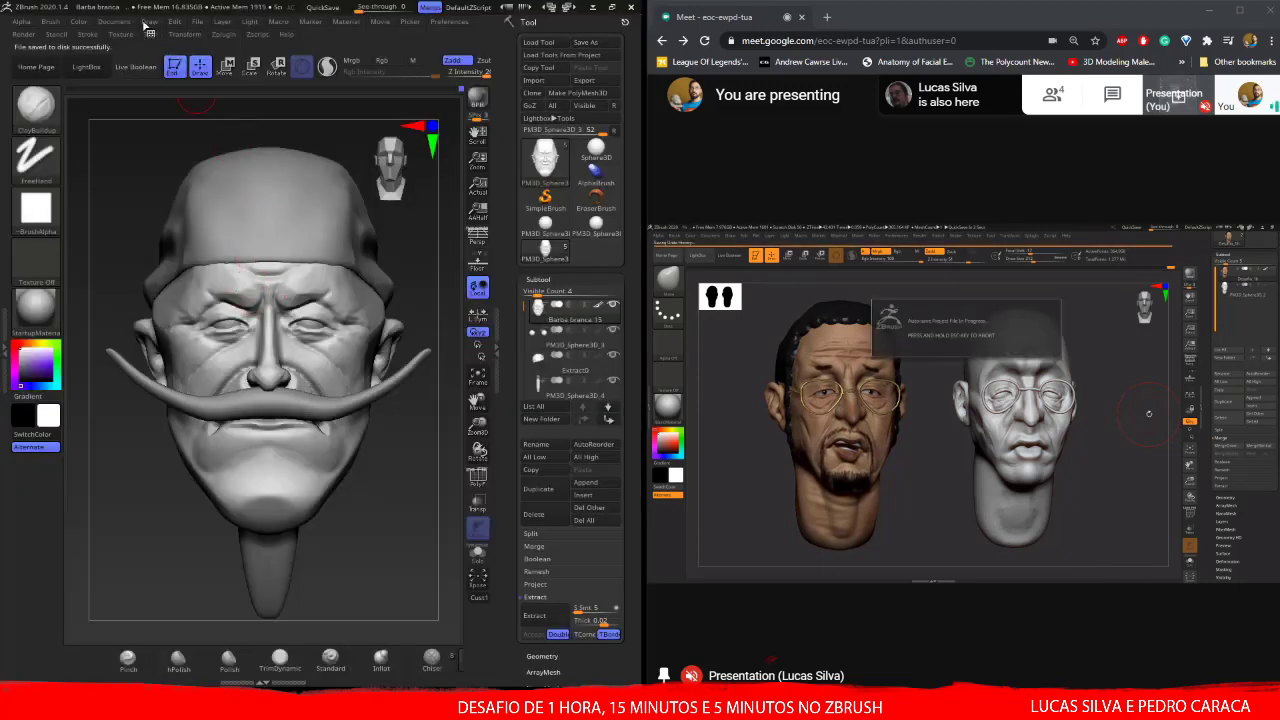
pyautogui.click(199, 22)
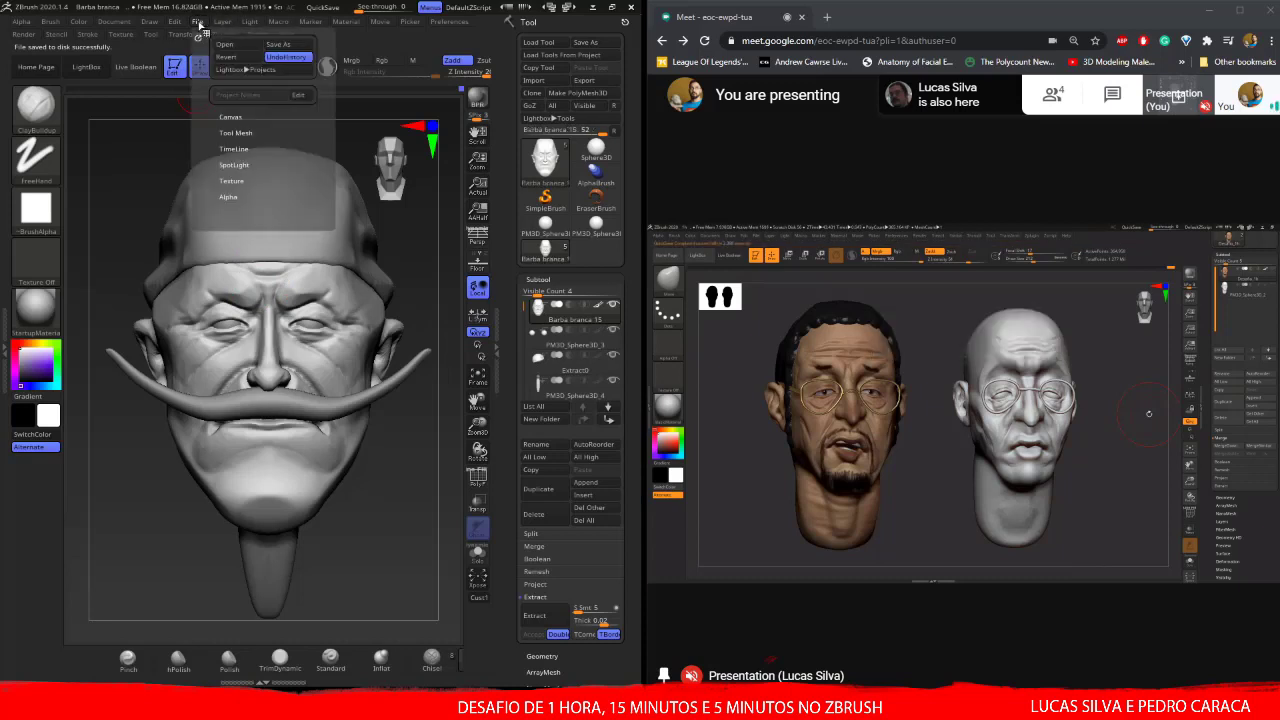
pyautogui.click(281, 46)
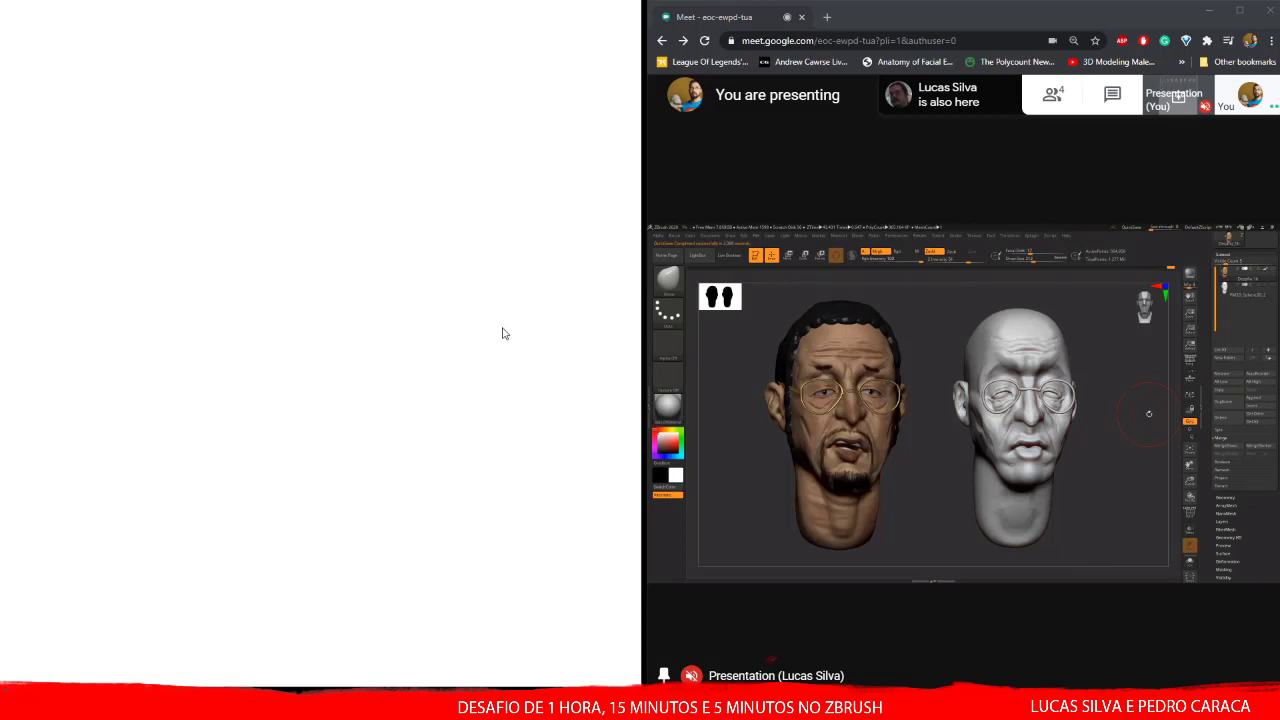
pyautogui.press('Return')
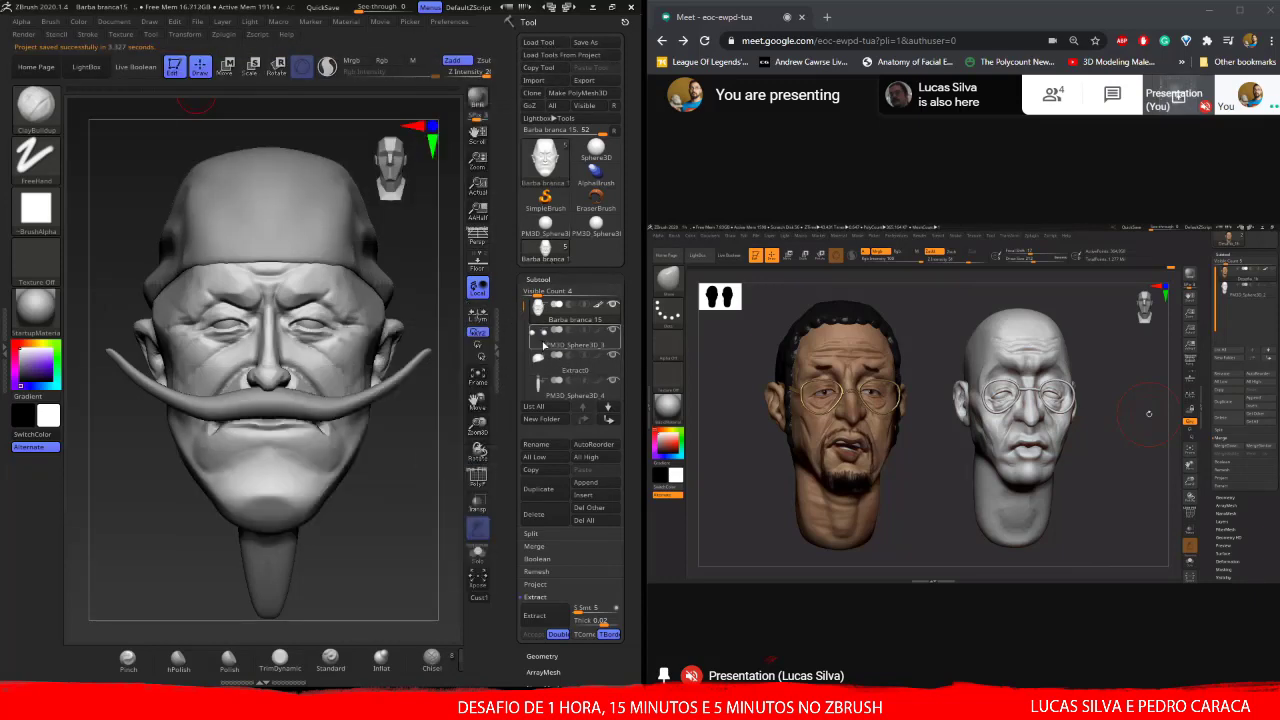
# - Load the coloured bust, place the grey Barba branca 15 bust below it, then select PM3D_Sphere3D
pyautogui.click(542, 44)
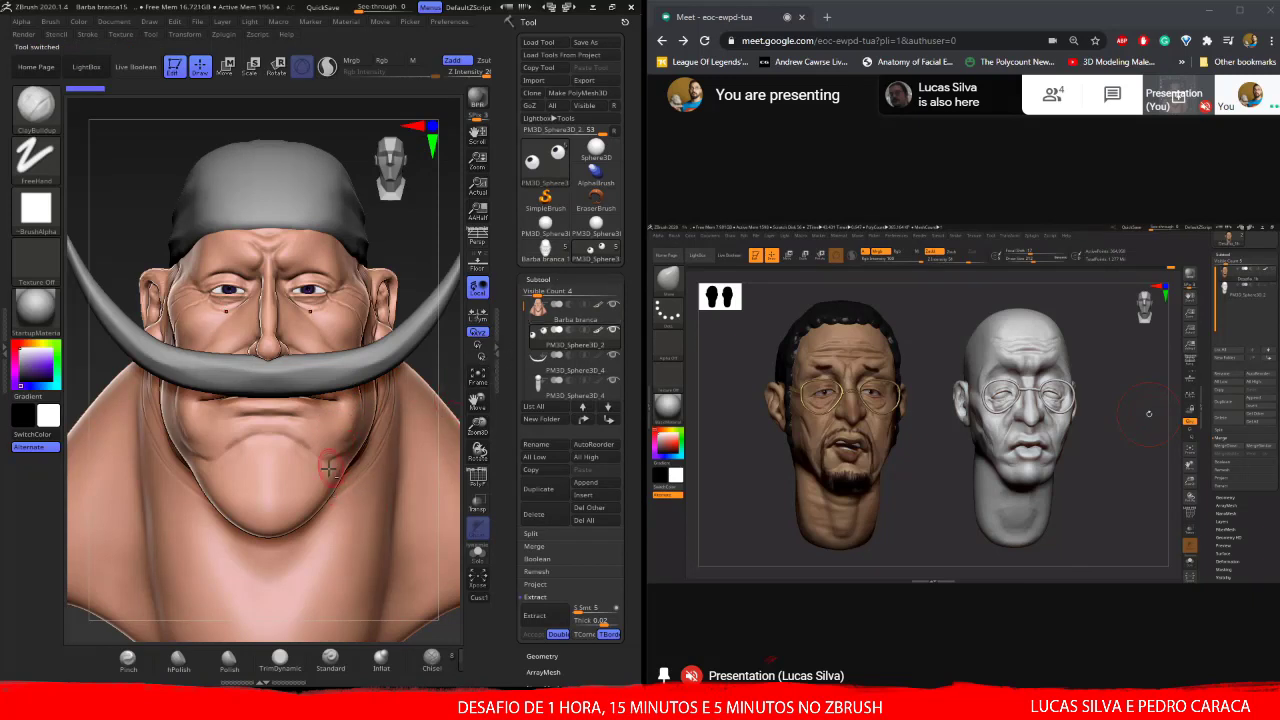
pyautogui.moveTo(329, 470)
pyautogui.keyDown('alt'); pyautogui.mouseDown()
pyautogui.moveTo(315, 407)
pyautogui.moveTo(334, 429)
pyautogui.mouseUp(); pyautogui.keyUp('alt')
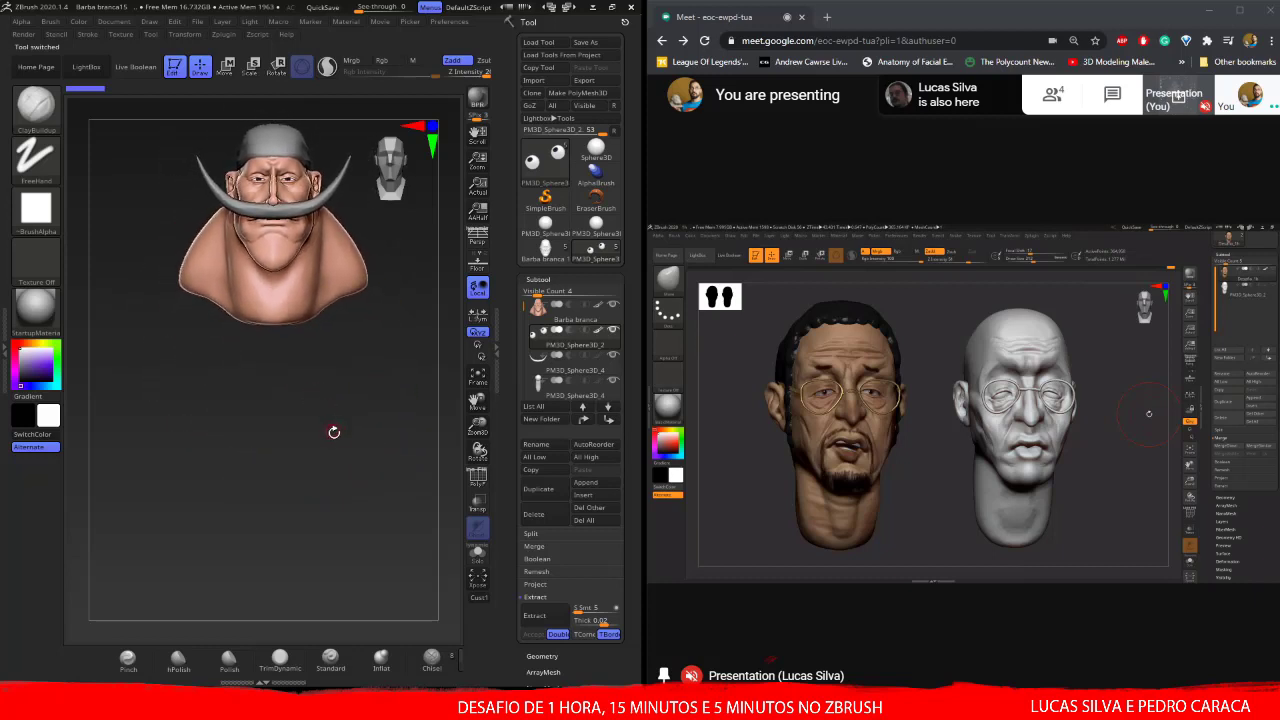
pyautogui.click(549, 255)
pyautogui.moveTo(293, 314); pyautogui.dragTo(372, 562)
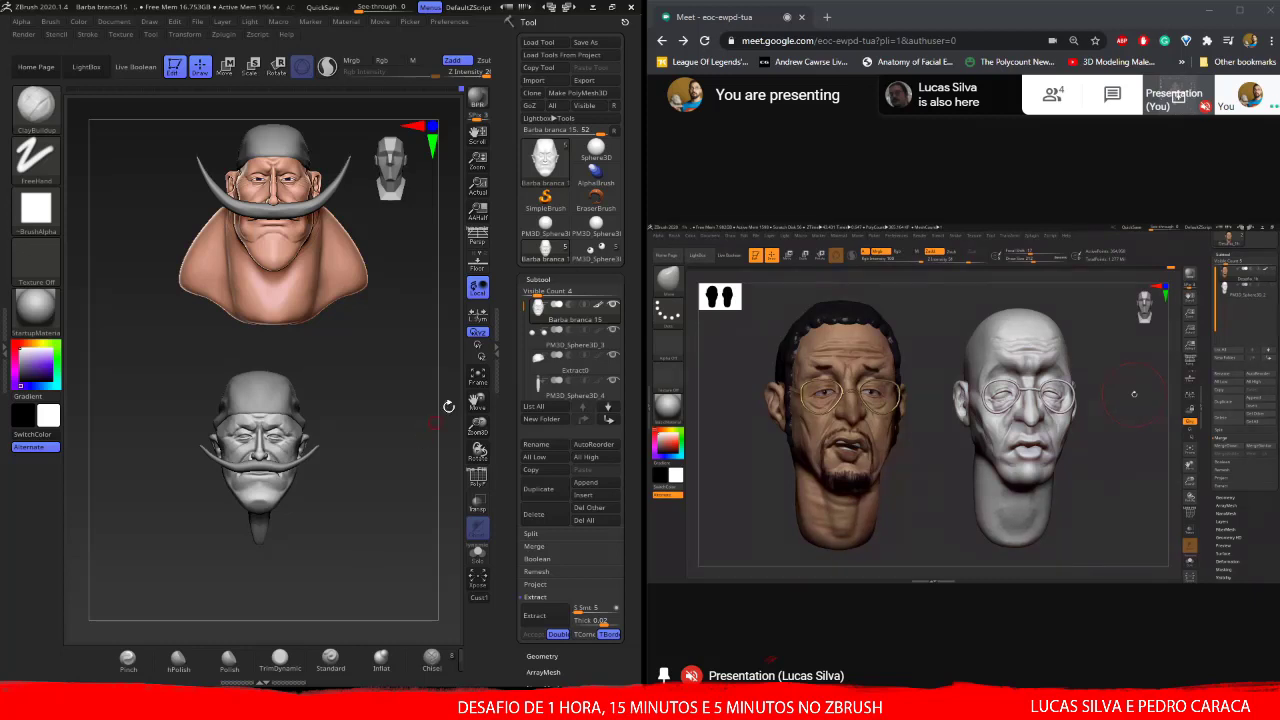
pyautogui.click(532, 386)
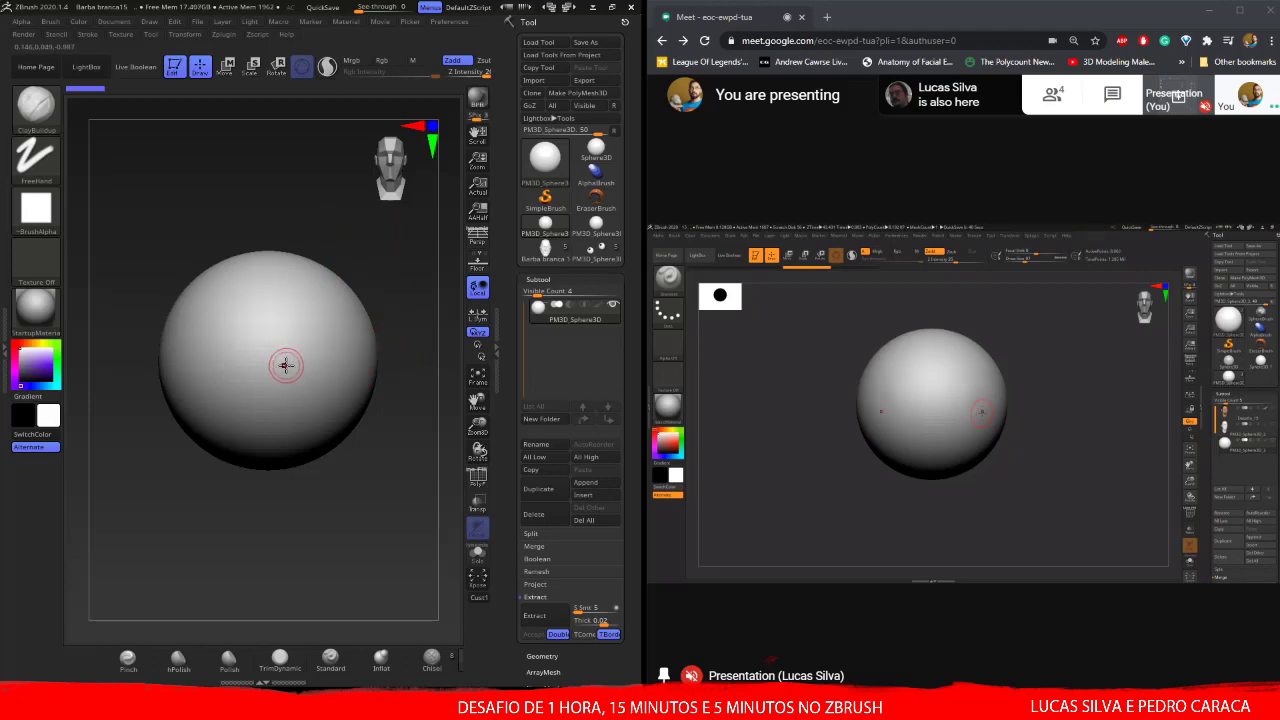
# - Stretch the sphere into an elongated head with Move Topological, then DynaMesh it
pyautogui.press('b')
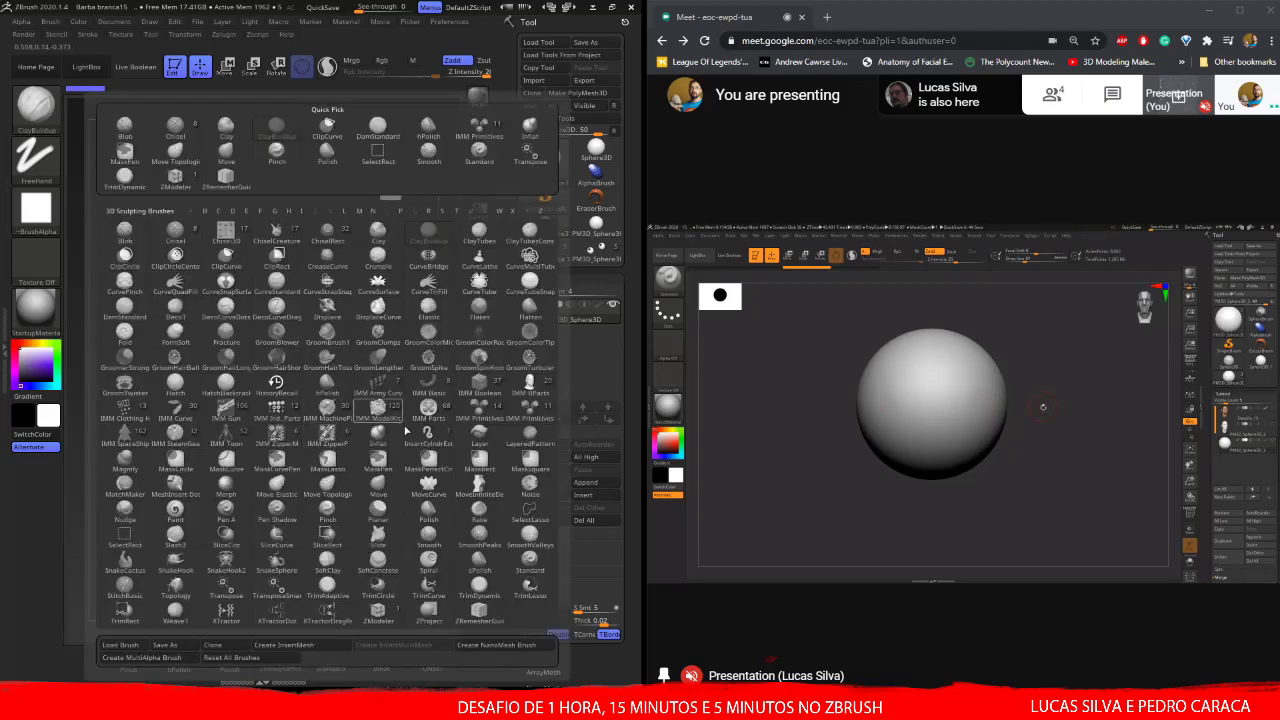
pyautogui.press('m')
pyautogui.press('p')
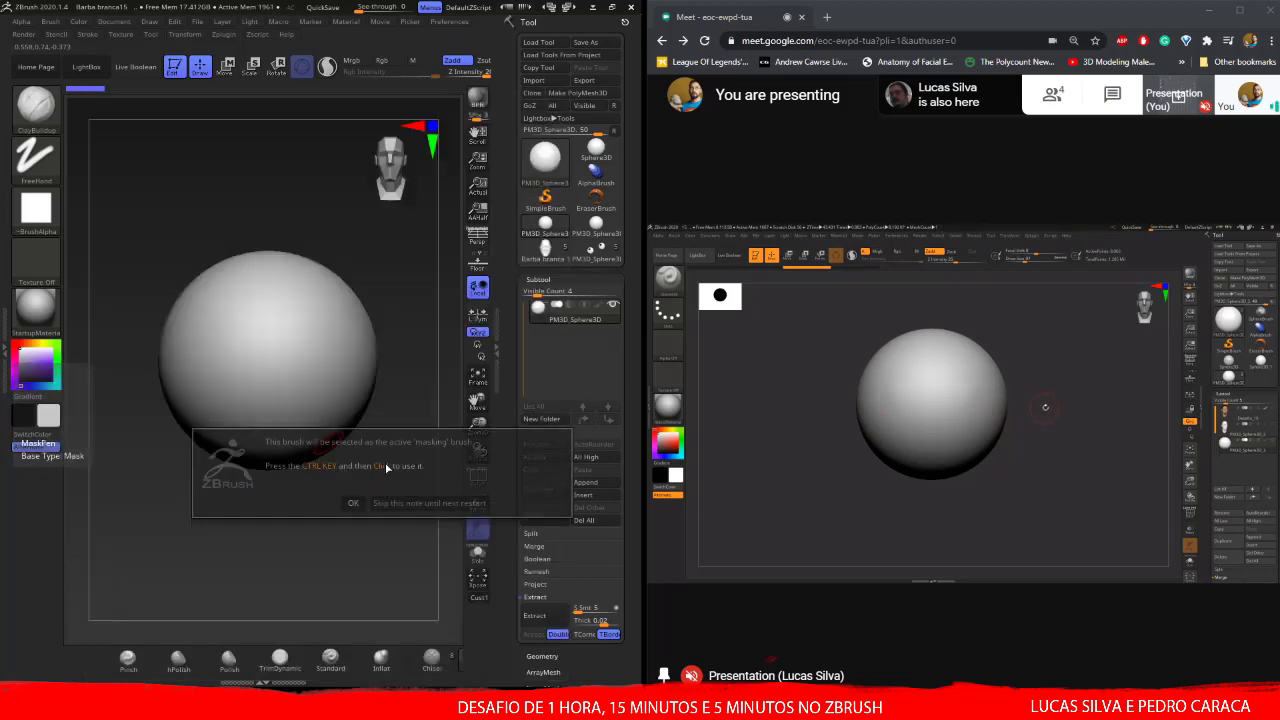
pyautogui.click(430, 503)
pyautogui.press('b')
pyautogui.press('m')
pyautogui.press('t')
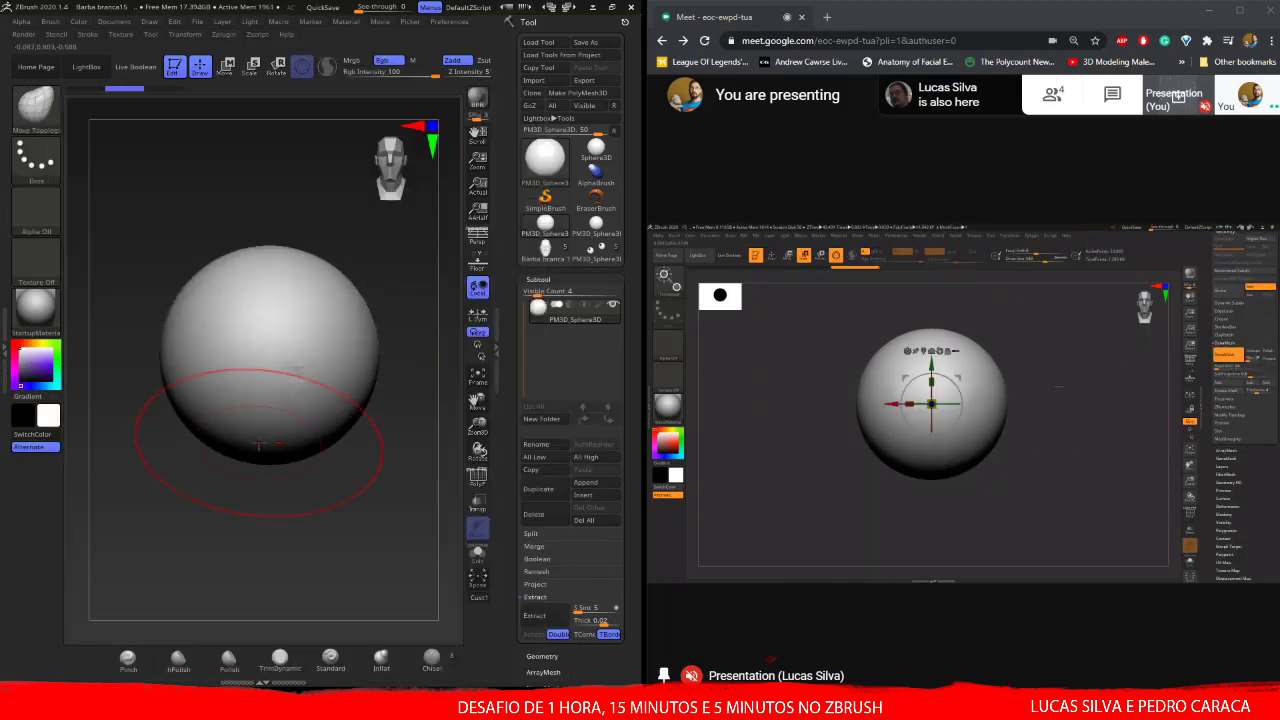
pyautogui.moveTo(258, 445)
pyautogui.mouseDown()
pyautogui.moveTo(257, 491)
pyautogui.moveTo(294, 403)
pyautogui.moveTo(300, 430)
pyautogui.mouseUp()
pyautogui.click(178, 658)
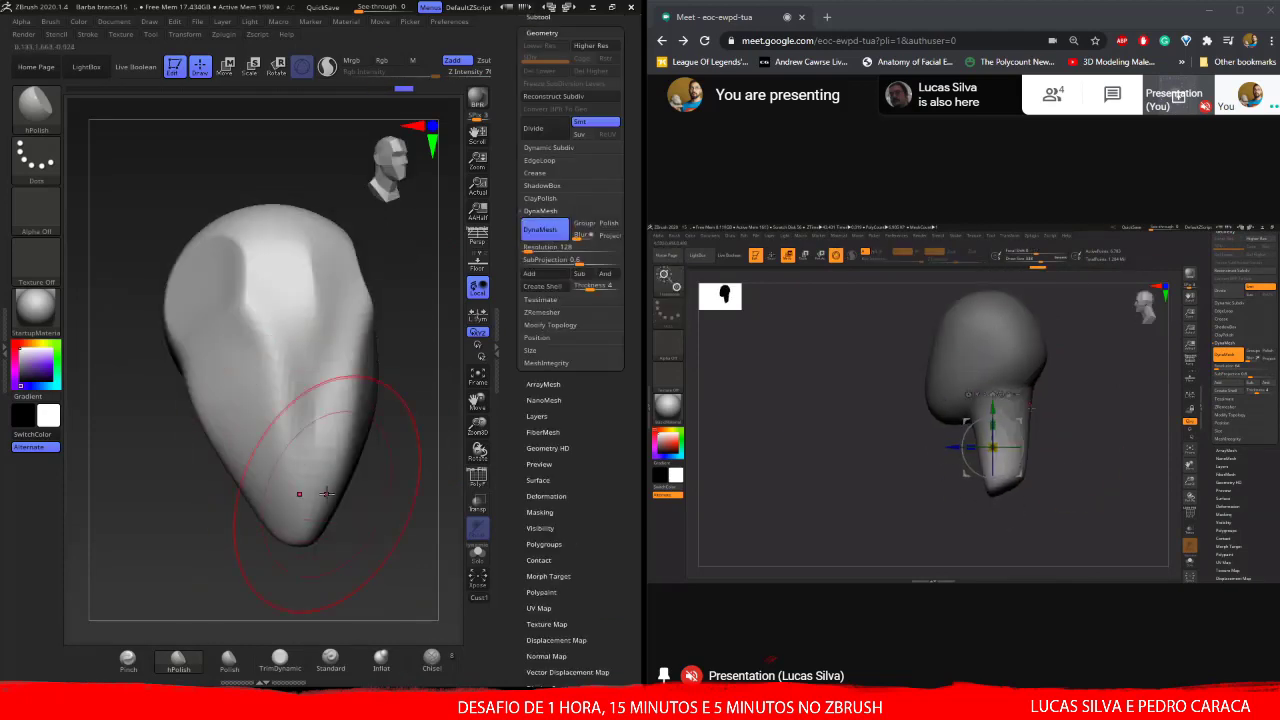
# - In side profile, build up lips, upper face and left cheek folds with ClayBuildup
pyautogui.moveTo(277, 329)
pyautogui.mouseDown(button='right')
pyautogui.moveTo(314, 423)
pyautogui.moveTo(343, 417)
pyautogui.moveTo(306, 434)
pyautogui.moveTo(314, 409)
pyautogui.mouseUp(button='right')
pyautogui.press('b')
pyautogui.press('m')
pyautogui.press('t')
pyautogui.press('b')
pyautogui.press('d')
pyautogui.press('s')
pyautogui.press('s')
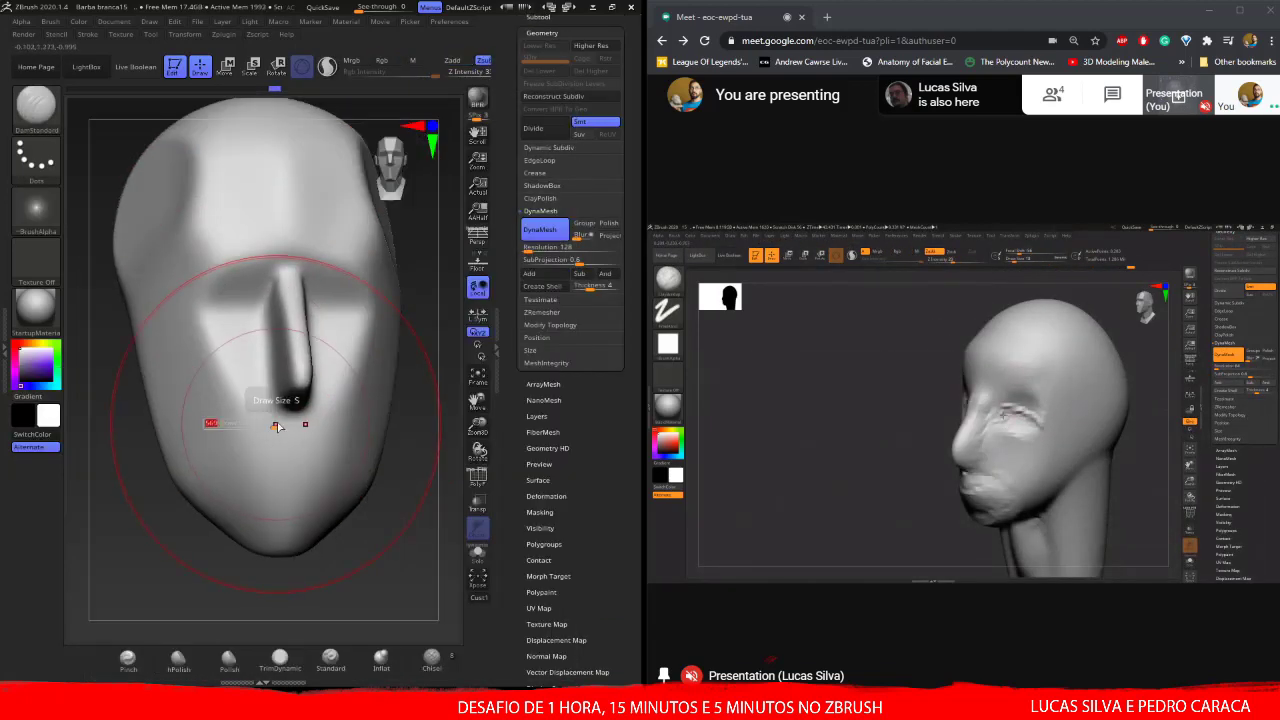
pyautogui.press('b')
pyautogui.press('c')
pyautogui.press('b')
pyautogui.moveTo(300, 450)
pyautogui.mouseDown()
pyautogui.moveTo(380, 448)
pyautogui.moveTo(378, 460)
pyautogui.mouseUp()
pyautogui.moveTo(330, 450)
pyautogui.mouseDown(button='right')
pyautogui.moveTo(243, 257)
pyautogui.moveTo(315, 256)
pyautogui.moveTo(274, 337)
pyautogui.moveTo(300, 350)
pyautogui.moveTo(271, 366)
pyautogui.moveTo(385, 380)
pyautogui.mouseUp(button='right')
pyautogui.moveTo(140, 370); pyautogui.dragTo(253, 459)
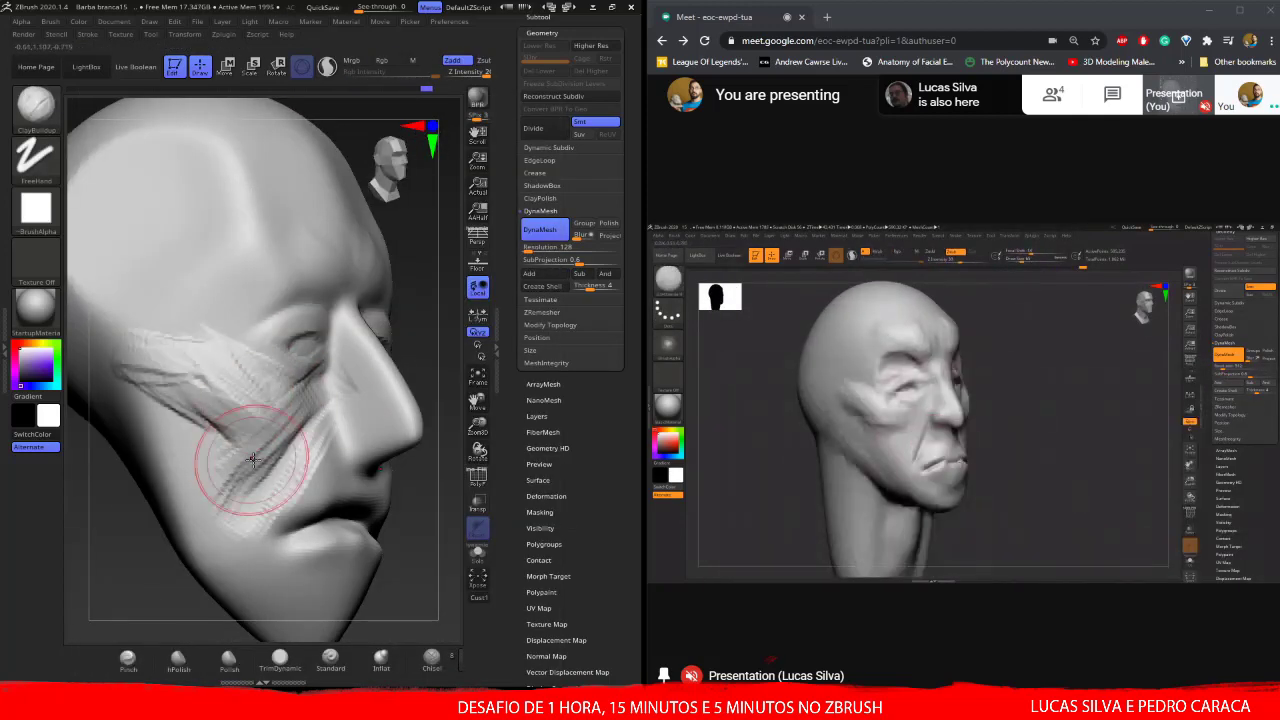
pyautogui.moveTo(253, 459)
pyautogui.mouseDown(button='right')
pyautogui.moveTo(350, 524)
pyautogui.moveTo(266, 286)
pyautogui.moveTo(257, 472)
pyautogui.moveTo(300, 420)
pyautogui.moveTo(276, 300)
pyautogui.mouseUp(button='right')
# - Switch between the sphere, Extract1 cap and head subtools, then pick ClayBuildup for the mustache
pyautogui.press('w')
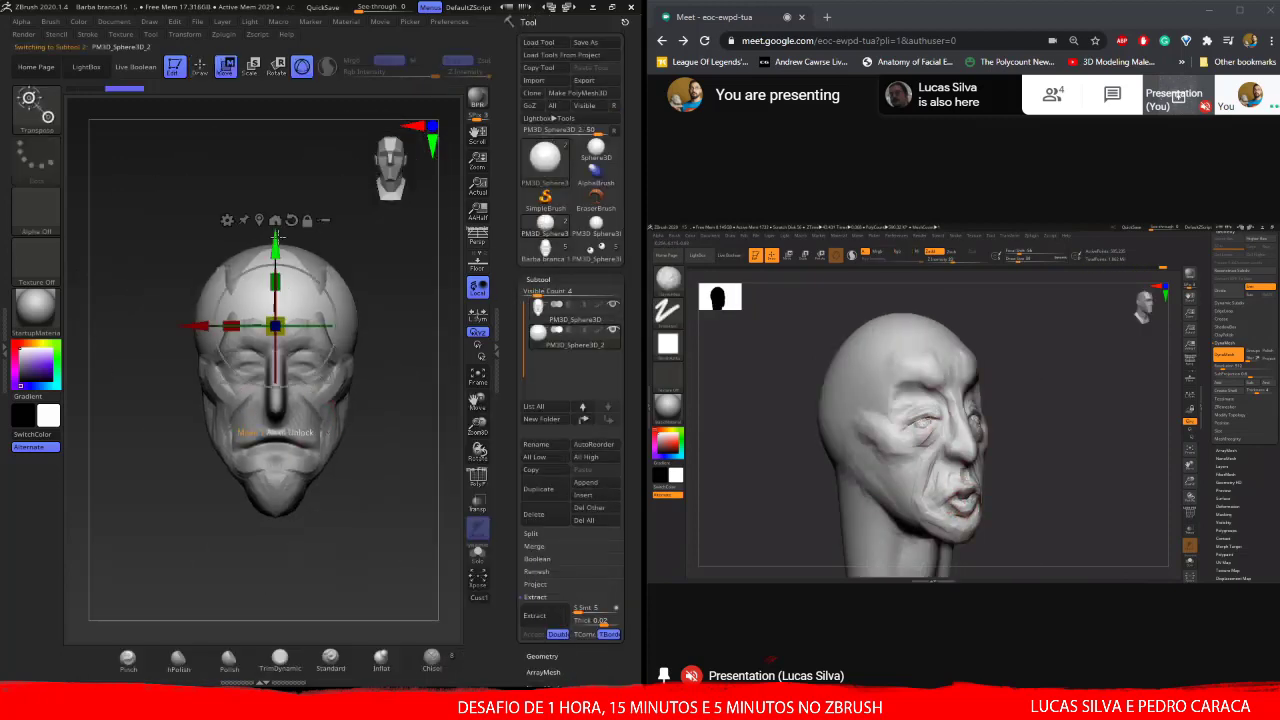
pyautogui.moveTo(276, 236)
pyautogui.mouseDown(button='right')
pyautogui.moveTo(300, 465)
pyautogui.moveTo(310, 440)
pyautogui.moveTo(366, 472)
pyautogui.moveTo(252, 381)
pyautogui.moveTo(286, 400)
pyautogui.moveTo(271, 357)
pyautogui.moveTo(207, 460)
pyautogui.moveTo(286, 423)
pyautogui.mouseUp(button='right')
pyautogui.press('q')
pyautogui.keyDown('alt'); pyautogui.click(252, 381); pyautogui.keyUp('alt')
pyautogui.keyDown('alt'); pyautogui.click(207, 460); pyautogui.keyUp('alt')
pyautogui.moveTo(243, 306)
pyautogui.mouseDown(button='right')
pyautogui.moveTo(314, 500)
pyautogui.moveTo(257, 374)
pyautogui.moveTo(225, 380)
pyautogui.moveTo(286, 423)
pyautogui.moveTo(366, 408)
pyautogui.moveTo(286, 371)
pyautogui.moveTo(337, 377)
pyautogui.moveTo(343, 400)
pyautogui.moveTo(294, 521)
pyautogui.moveTo(300, 470)
pyautogui.moveTo(269, 443)
pyautogui.moveTo(283, 389)
pyautogui.moveTo(312, 476)
pyautogui.moveTo(339, 473)
pyautogui.mouseUp(button='right')
pyautogui.press('b')
pyautogui.press('c')
pyautogui.press('b')
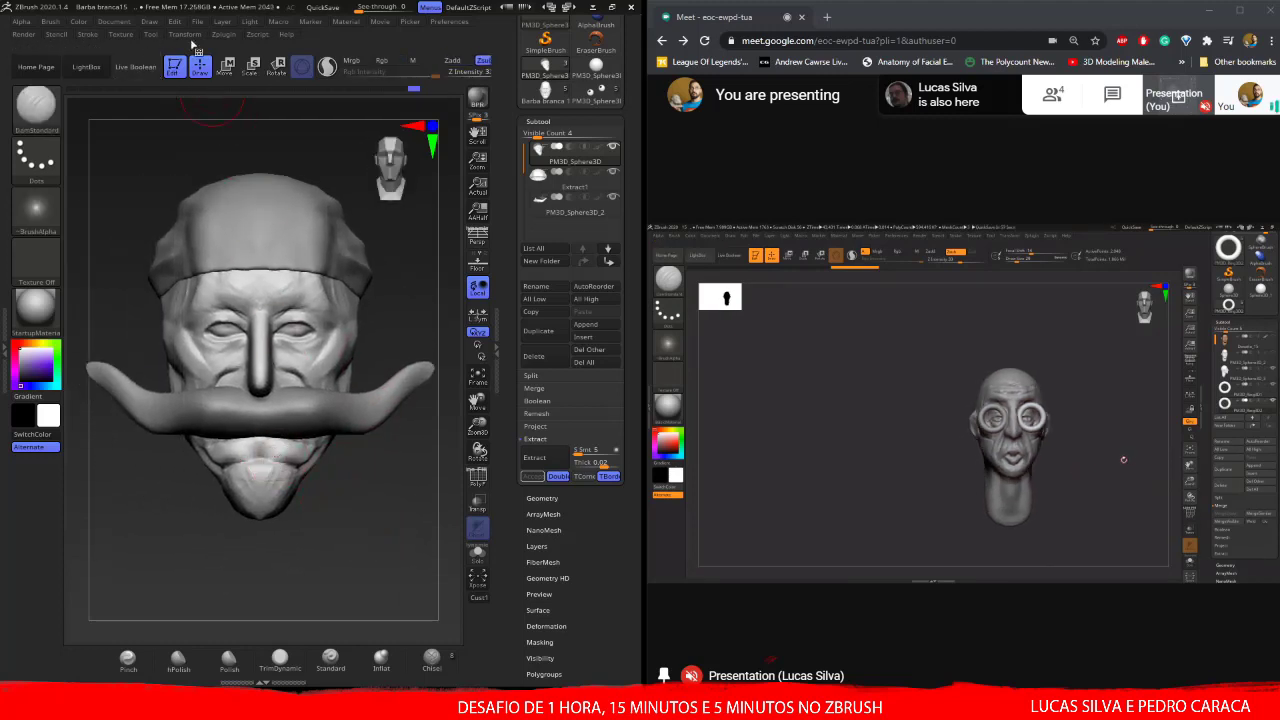
# - Save the capped, mustached second head as a ZBrush project with File > Save As
pyautogui.click(197, 21)
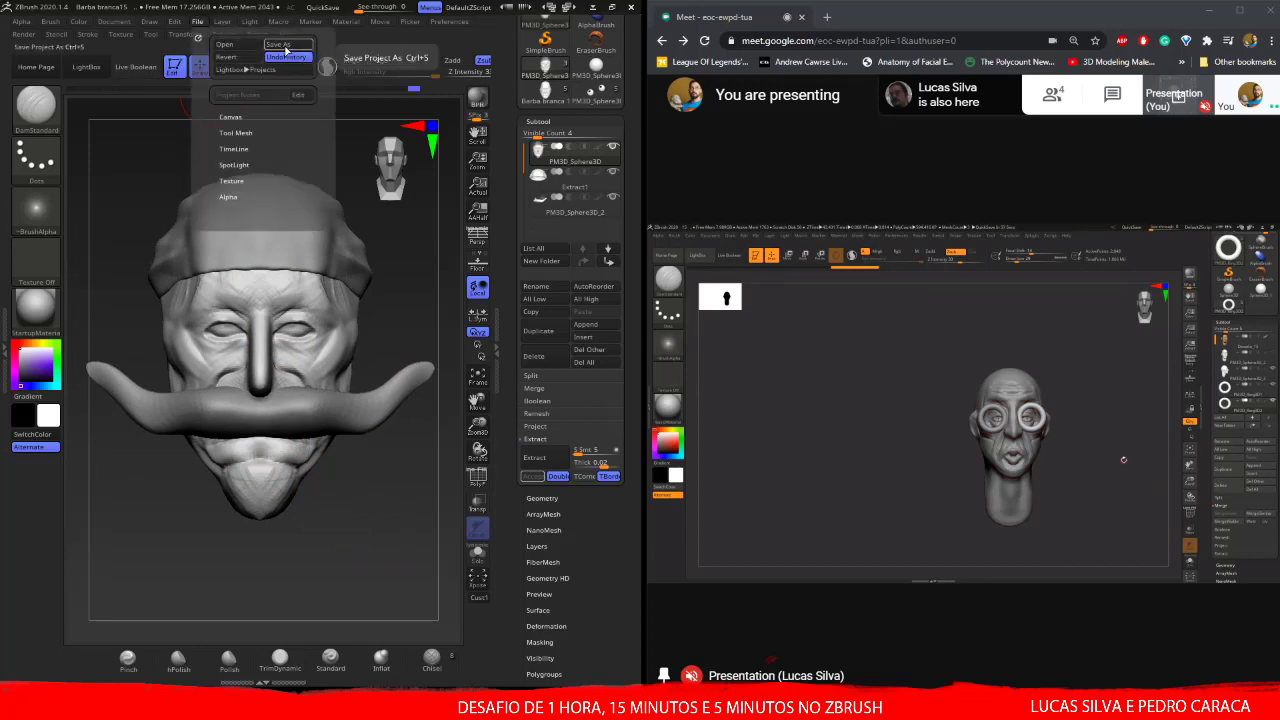
pyautogui.click(285, 47)
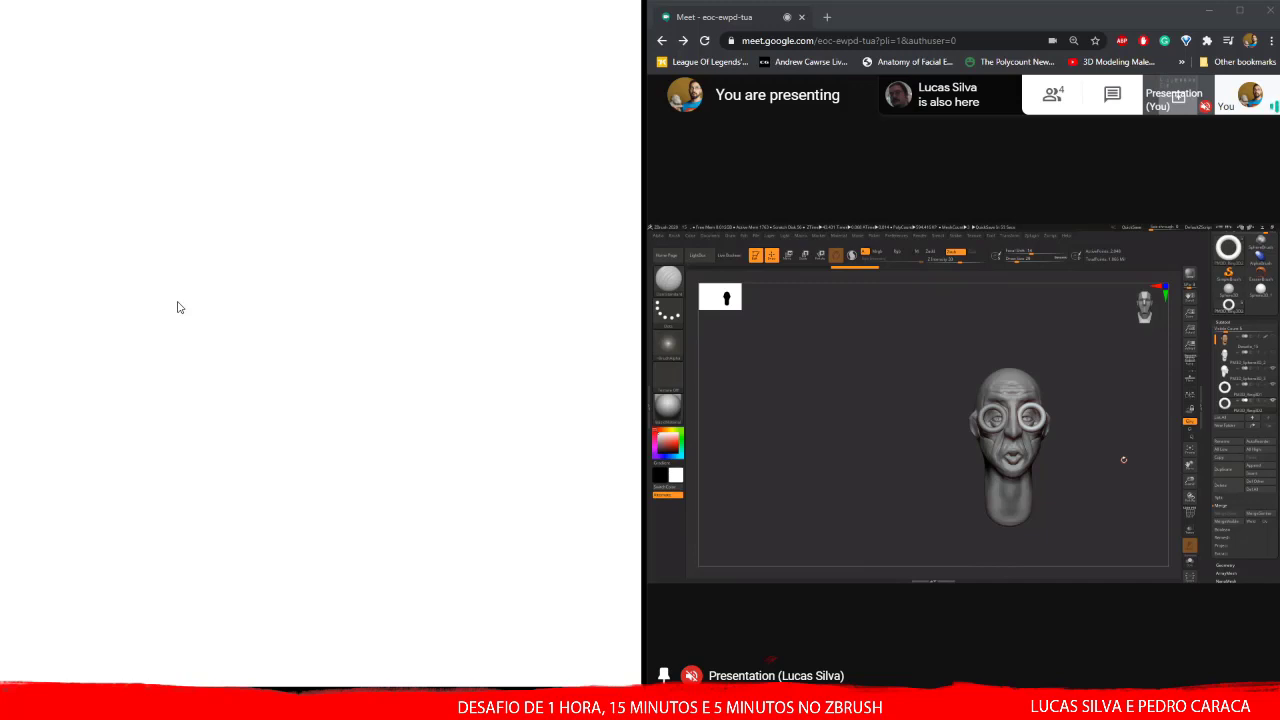
pyautogui.press('Return')
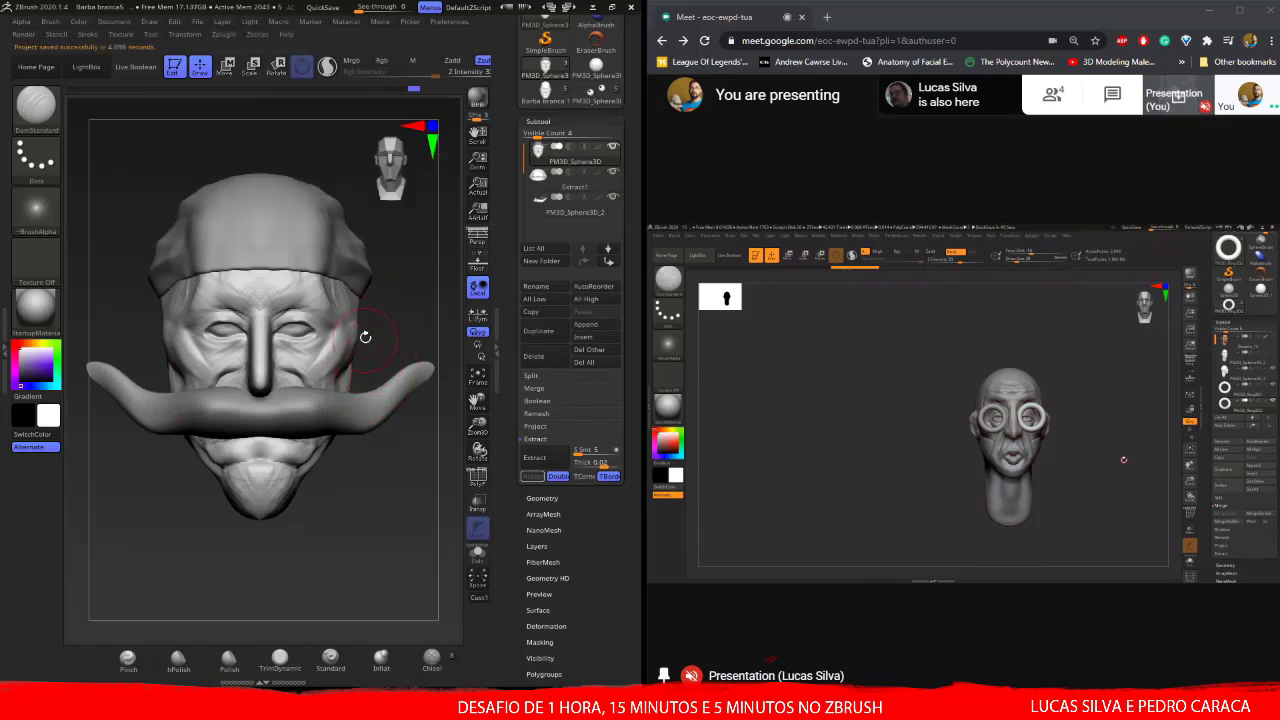
# - Turn the finished second bust to a three-quarter left view
pyautogui.moveTo(318, 352)
pyautogui.mouseDown(button='right')
pyautogui.moveTo(235, 395)
pyautogui.moveTo(315, 436)
pyautogui.moveTo(433, 224)
pyautogui.mouseUp(button='right')
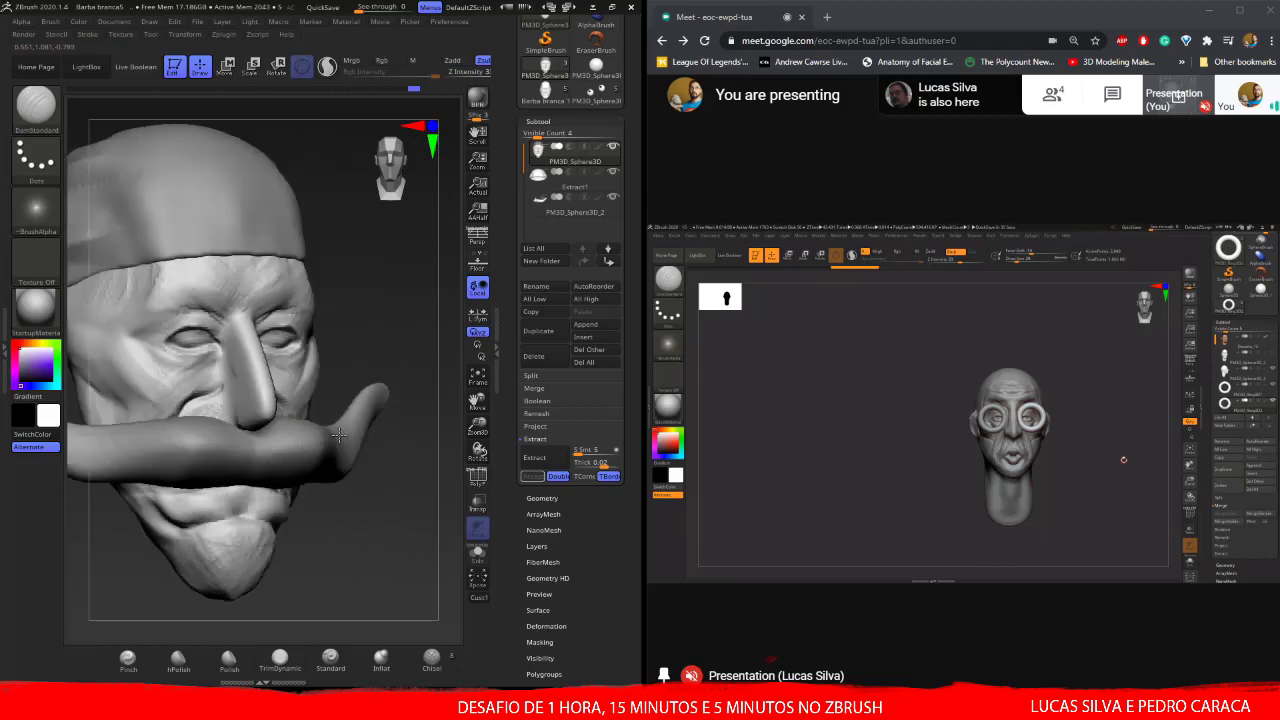